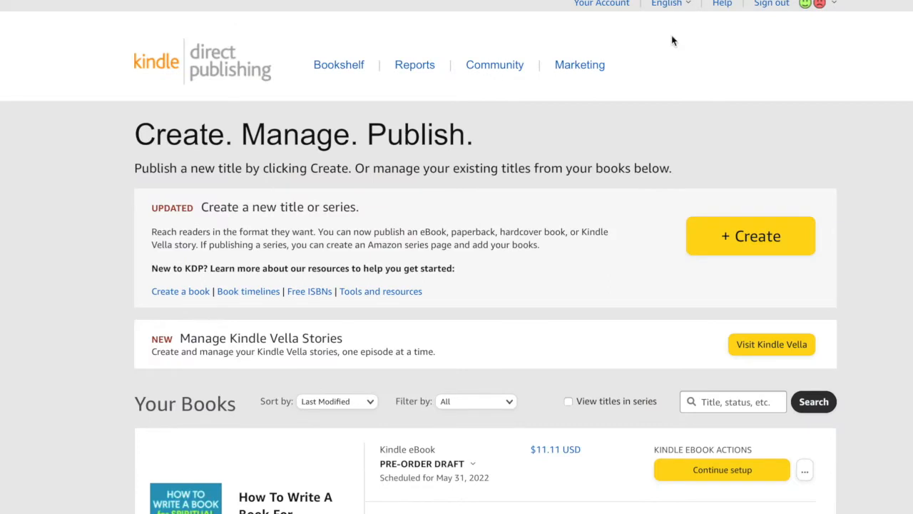
Look at the formats offered for creating a new title, and return to the Bookshelf
{"action": "scroll", "coordinate": [662, 189], "scroll_direction": "down", "scroll_amount": 1}
{"action": "scroll", "coordinate": [662, 190], "scroll_direction": "down", "scroll_amount": 3}
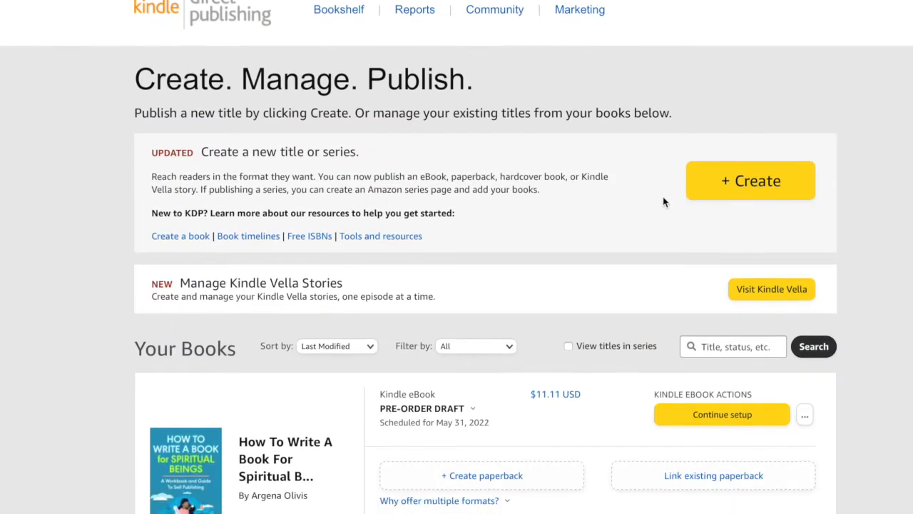
{"action": "scroll", "coordinate": [662, 200], "scroll_direction": "up", "scroll_amount": 4}
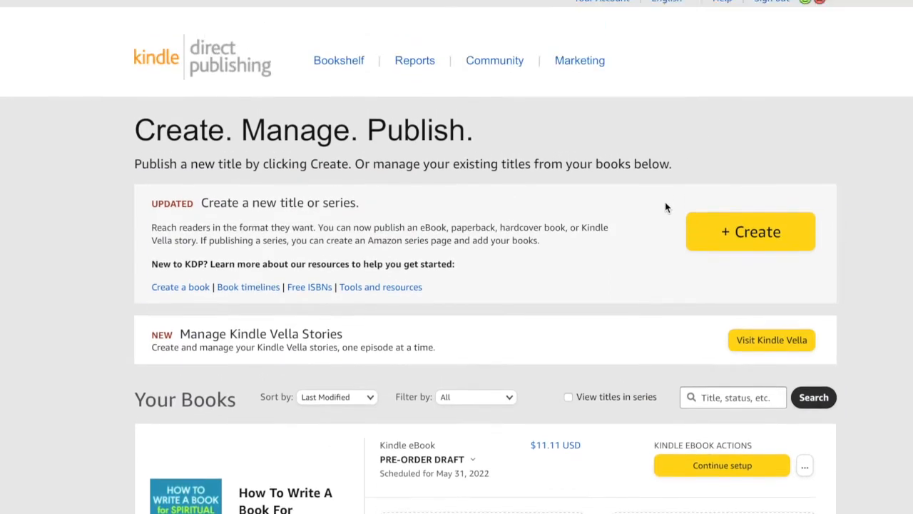
{"action": "left_click", "coordinate": [770, 239]}
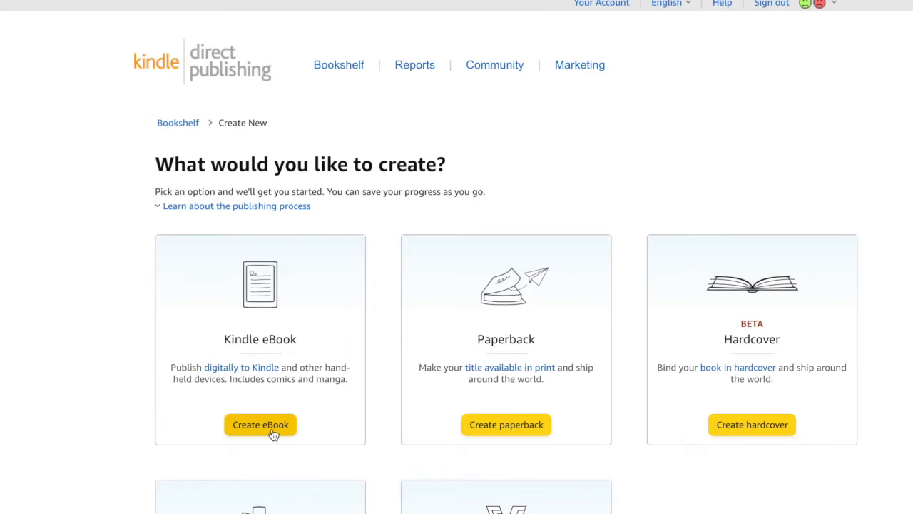
{"action": "left_click", "coordinate": [343, 66]}
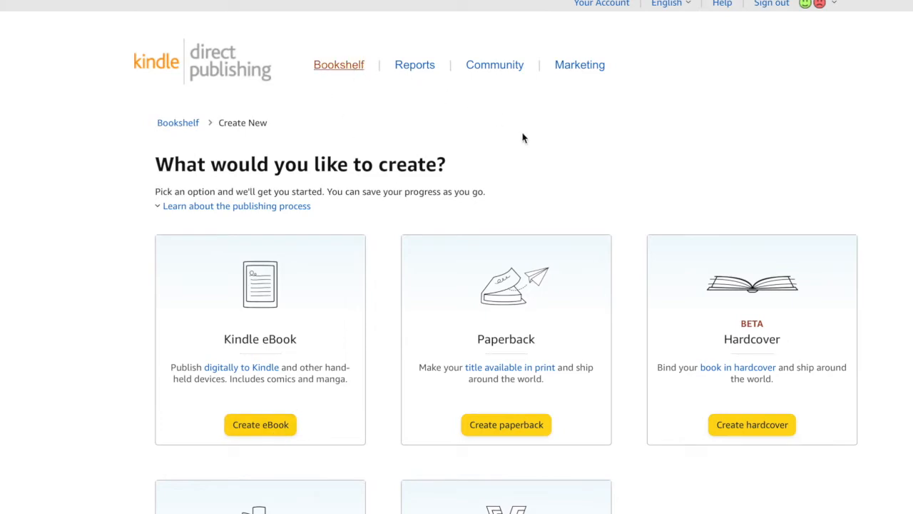
Continue the setup of the pre-order draft Kindle eBook "How To Write A Book For Spiritual Beings"
{"action": "scroll", "coordinate": [592, 226], "scroll_direction": "down", "scroll_amount": 1}
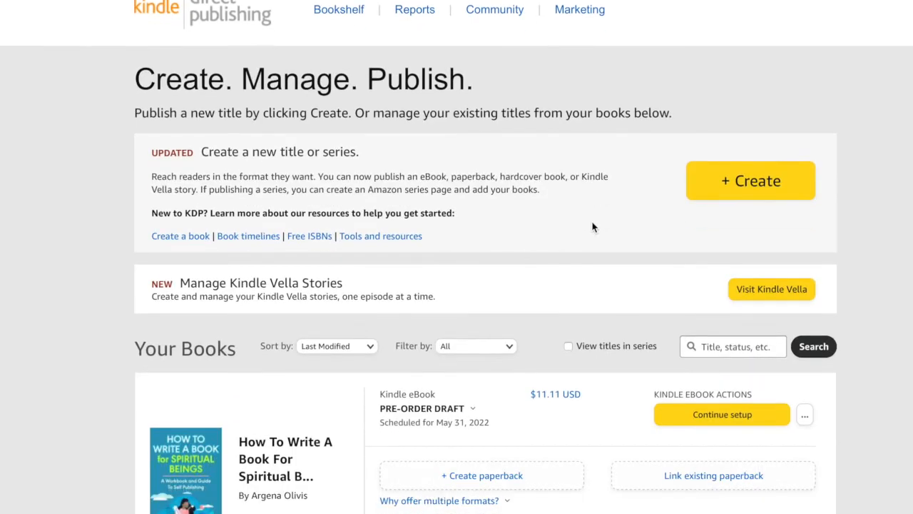
{"action": "scroll", "coordinate": [592, 227], "scroll_direction": "down", "scroll_amount": 2}
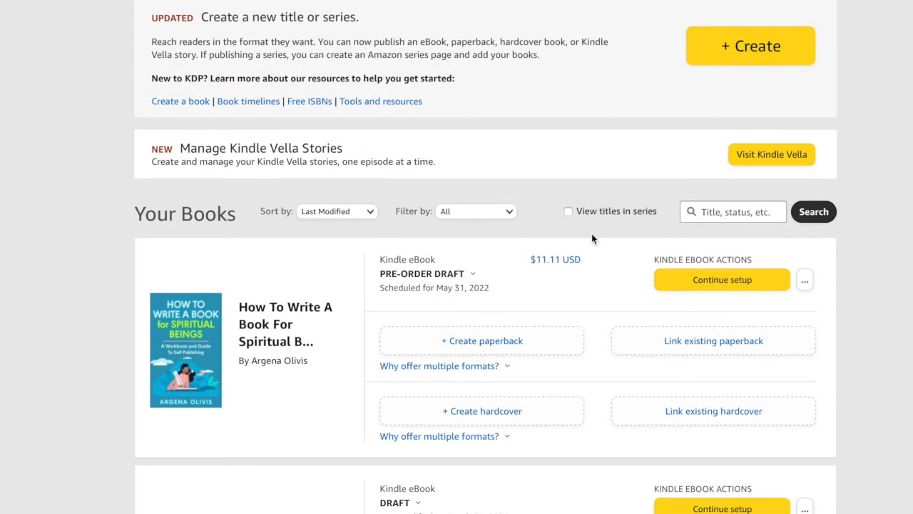
{"action": "scroll", "coordinate": [591, 239], "scroll_direction": "up", "scroll_amount": 1}
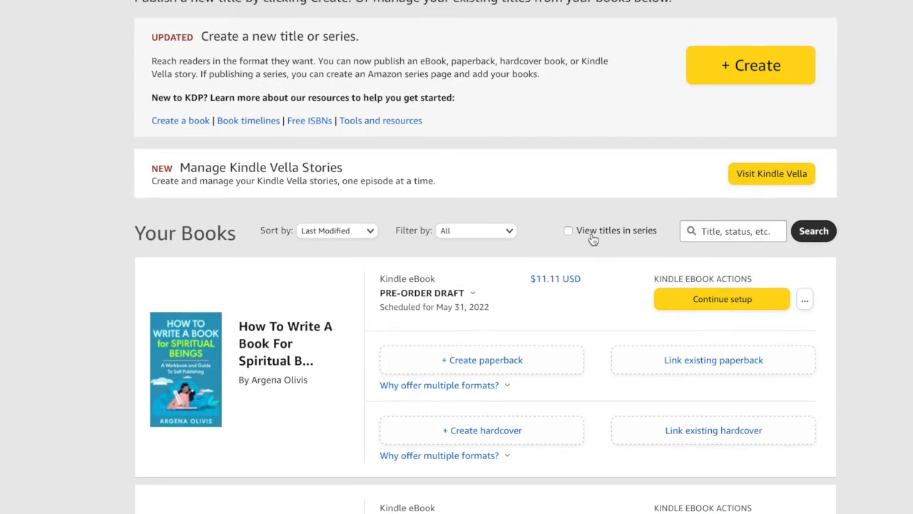
{"action": "scroll", "coordinate": [592, 239], "scroll_direction": "up", "scroll_amount": 1}
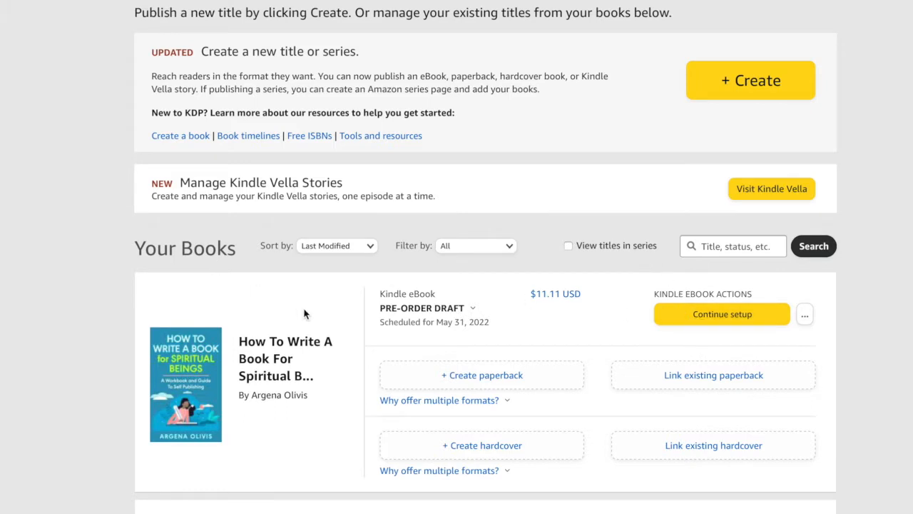
{"action": "left_click", "coordinate": [709, 321]}
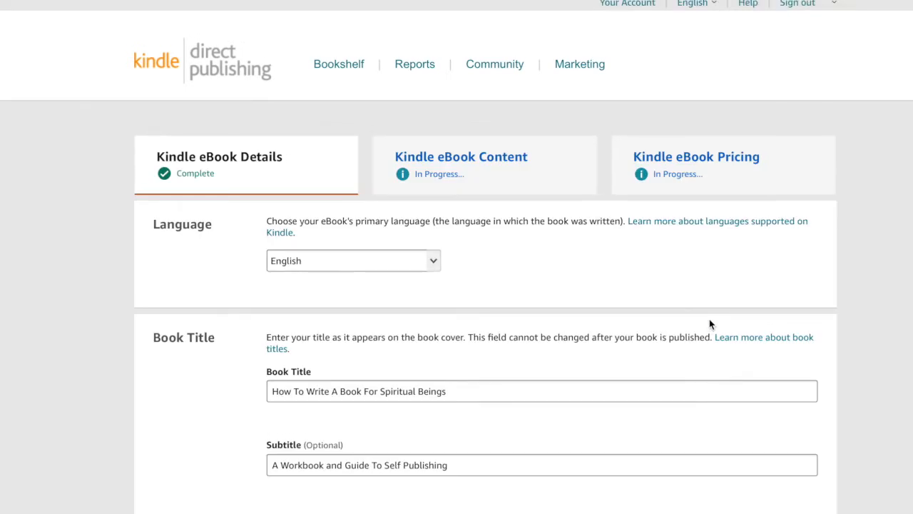
Review the eBook's language, book title and optional subtitle entries
{"action": "scroll", "coordinate": [709, 324], "scroll_direction": "down", "scroll_amount": 2}
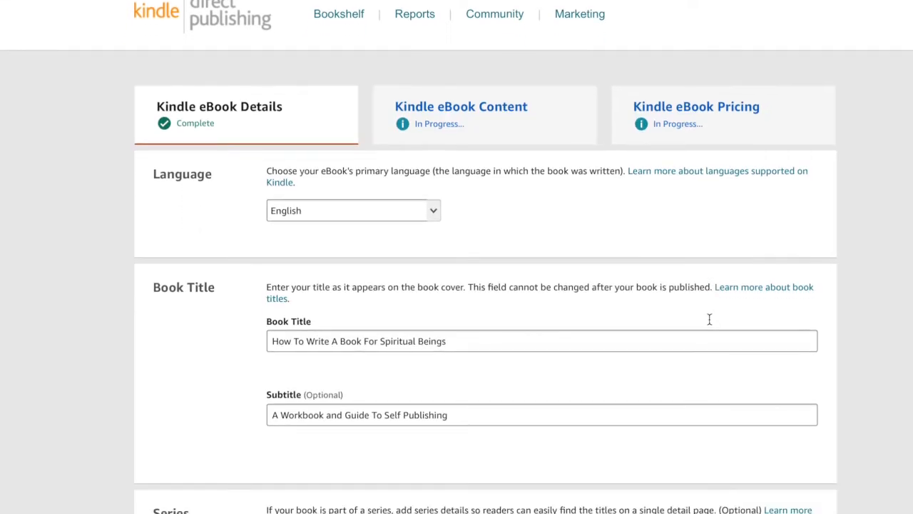
{"action": "scroll", "coordinate": [709, 319], "scroll_direction": "down", "scroll_amount": 1}
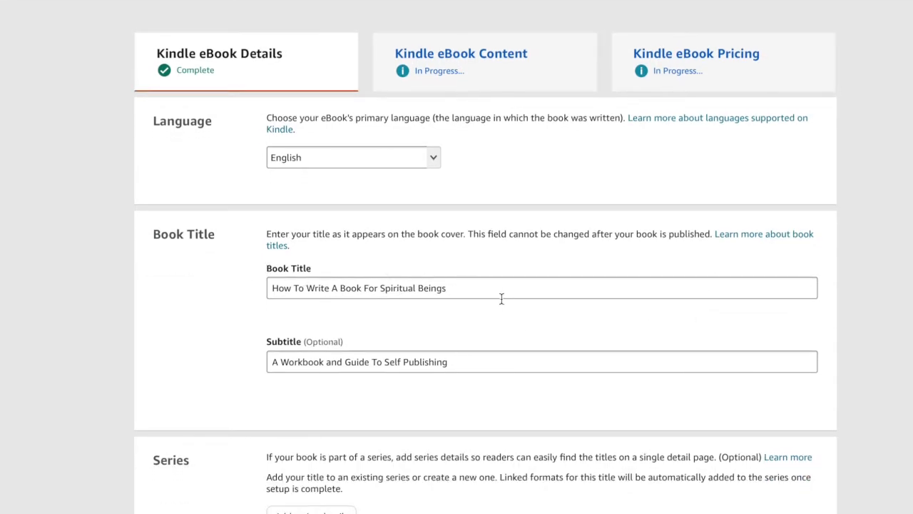
{"action": "left_click_drag", "start_coordinate": [345, 341], "coordinate": [304, 342]}
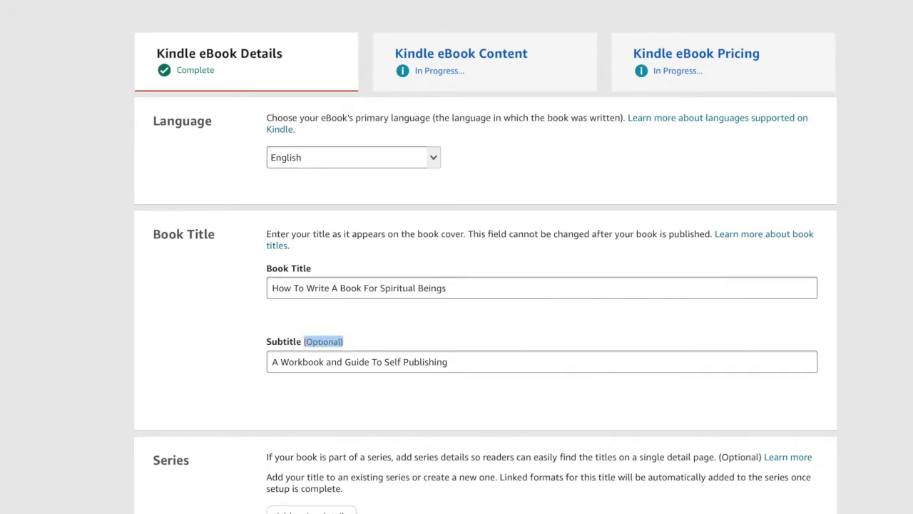
{"action": "scroll", "coordinate": [485, 286], "scroll_direction": "down", "scroll_amount": 3}
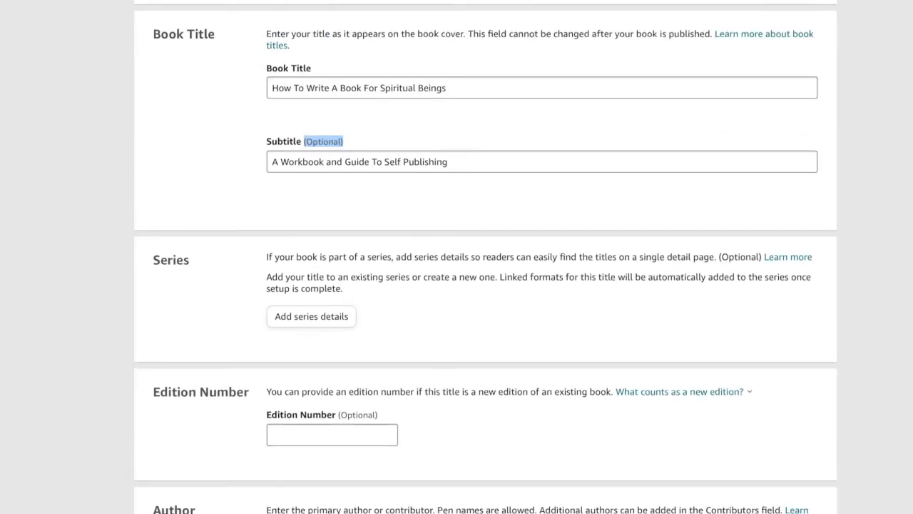
Examine the main and related content options for adding the title to a new series, and close the dialog without choosing
{"action": "left_click", "coordinate": [324, 325]}
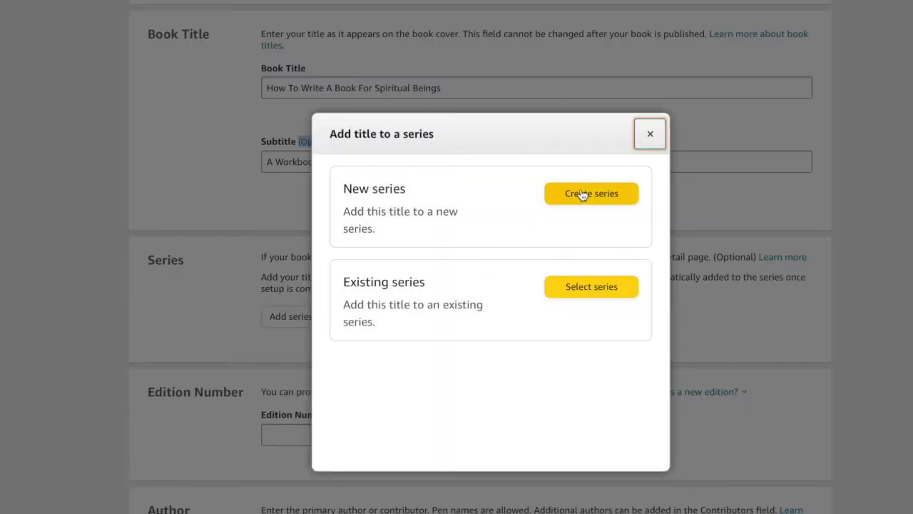
{"action": "left_click", "coordinate": [599, 203]}
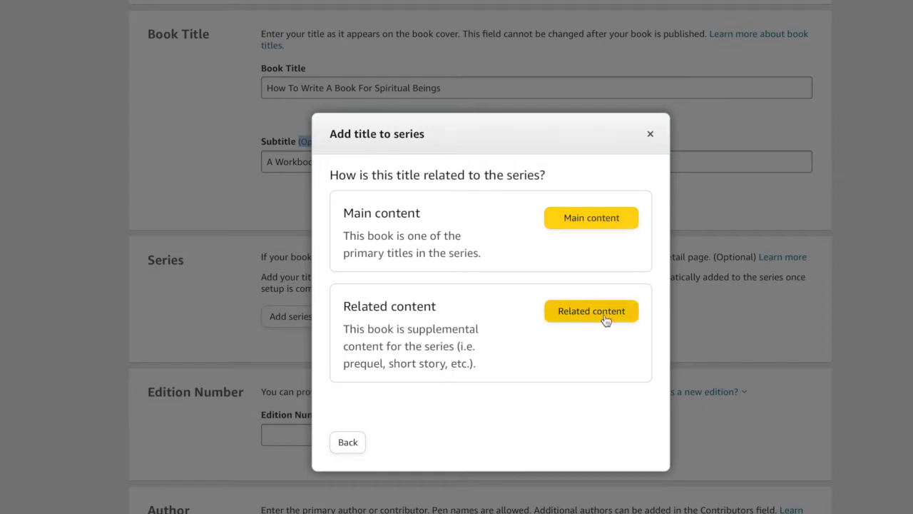
{"action": "left_click_drag", "start_coordinate": [358, 366], "coordinate": [463, 363]}
{"action": "left_click", "coordinate": [460, 234]}
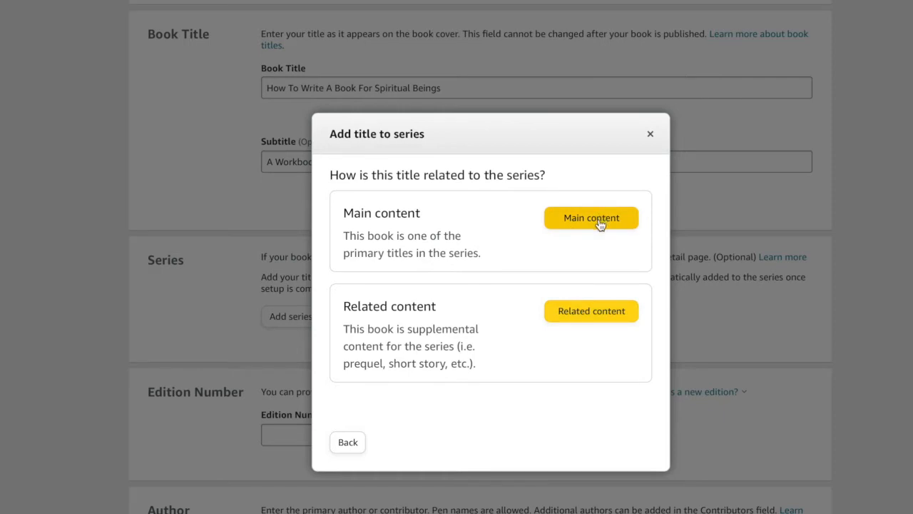
{"action": "left_click", "coordinate": [650, 135]}
Examine the edition number, author and contributors sections, including the list of available contributor roles
{"action": "scroll", "coordinate": [575, 270], "scroll_direction": "down", "scroll_amount": 3}
{"action": "scroll", "coordinate": [575, 276], "scroll_direction": "down", "scroll_amount": 1}
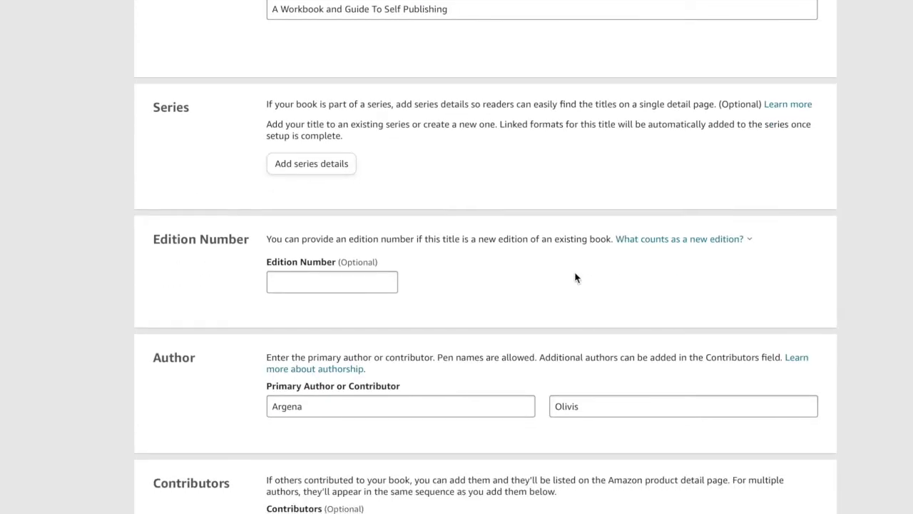
{"action": "scroll", "coordinate": [574, 277], "scroll_direction": "down", "scroll_amount": 2}
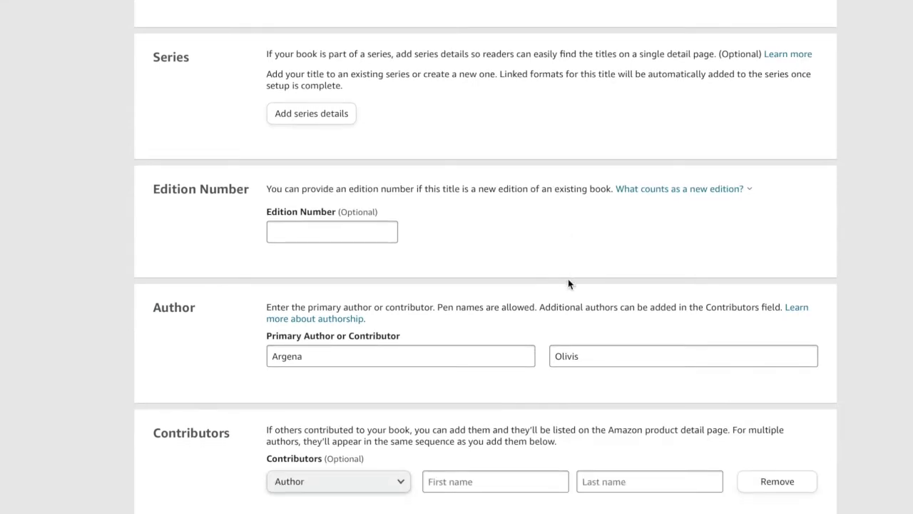
{"action": "scroll", "coordinate": [568, 281], "scroll_direction": "down", "scroll_amount": 1}
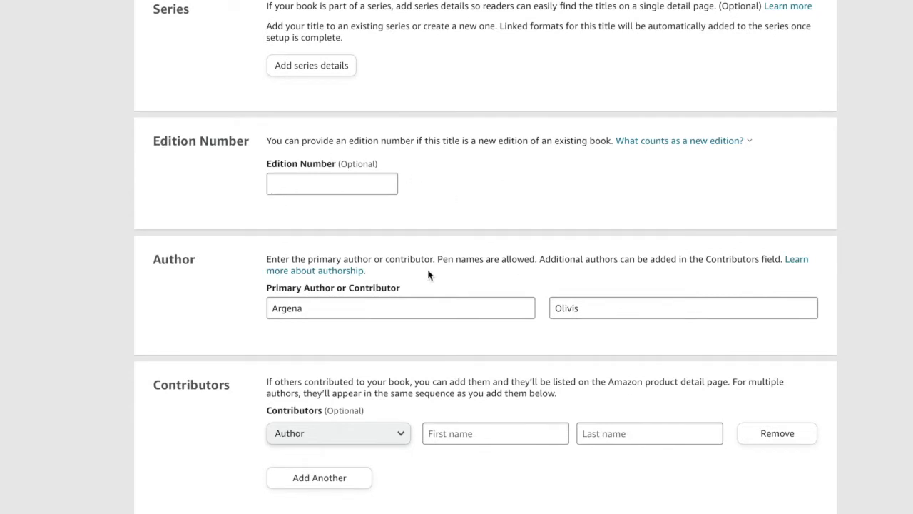
{"action": "scroll", "coordinate": [428, 273], "scroll_direction": "down", "scroll_amount": 1}
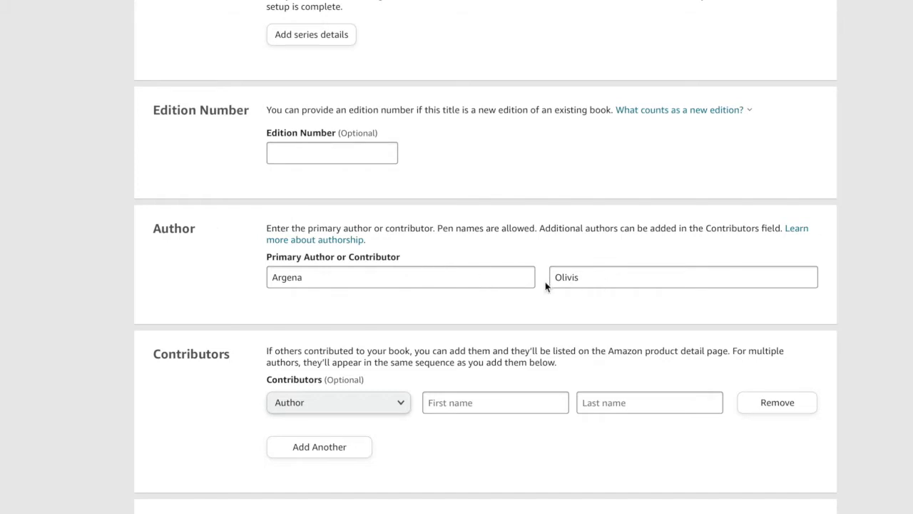
{"action": "scroll", "coordinate": [416, 277], "scroll_direction": "down", "scroll_amount": 2}
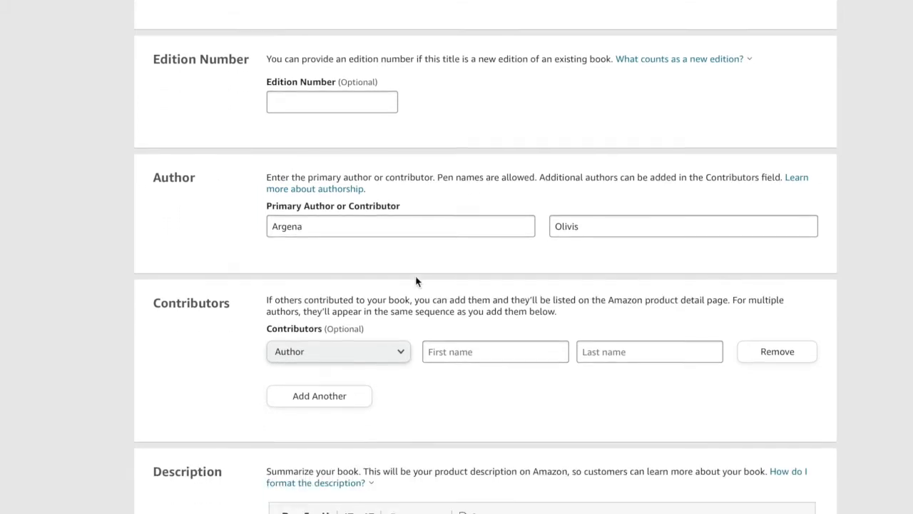
{"action": "scroll", "coordinate": [417, 280], "scroll_direction": "down", "scroll_amount": 1}
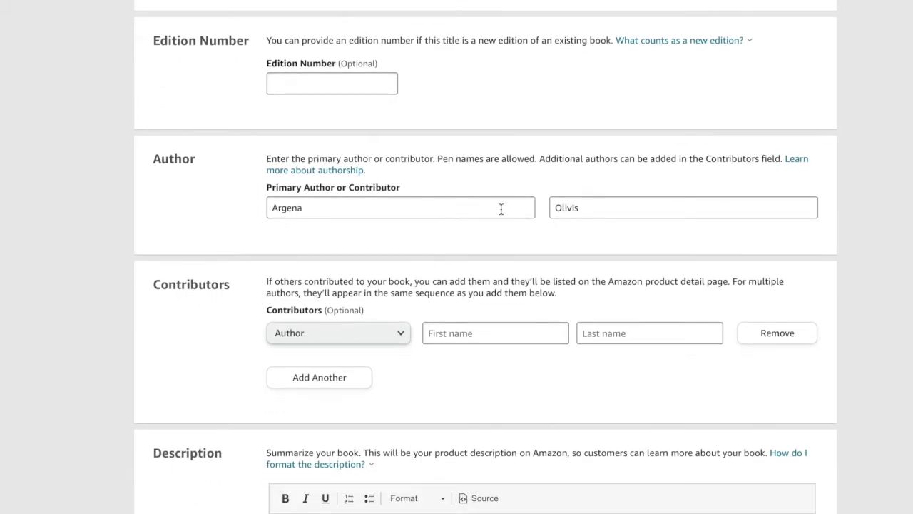
{"action": "scroll", "coordinate": [416, 278], "scroll_direction": "down", "scroll_amount": 4}
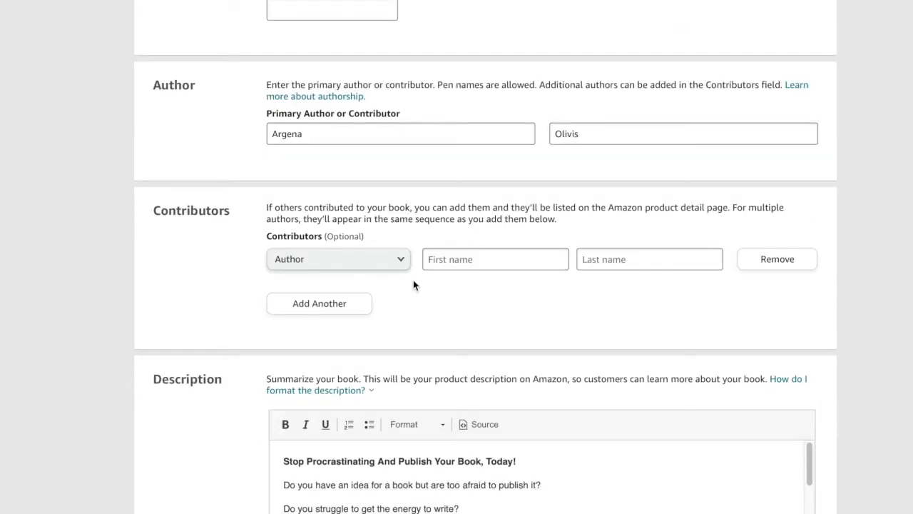
{"action": "left_click", "coordinate": [395, 231]}
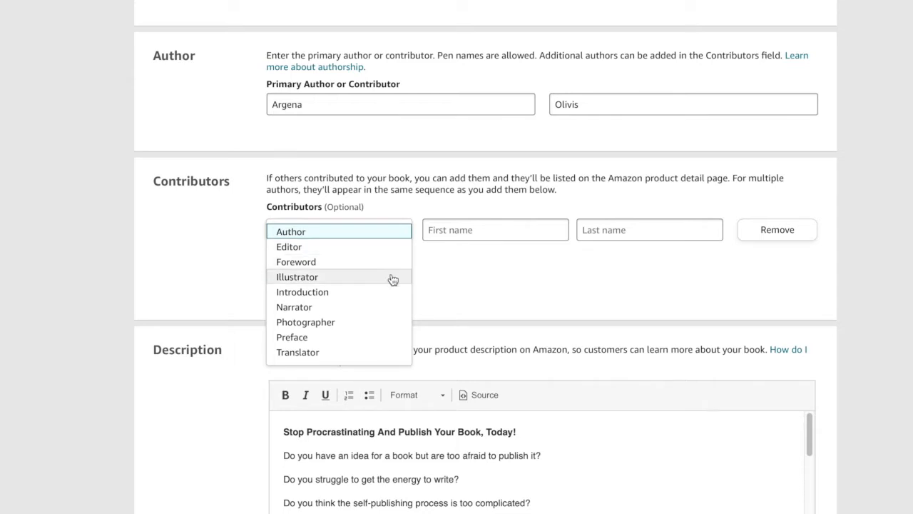
{"action": "left_click", "coordinate": [537, 286]}
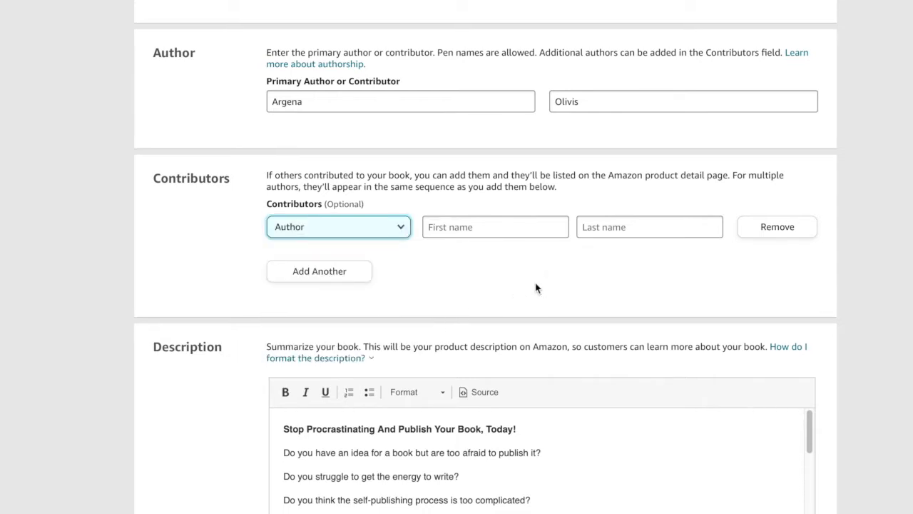
Read through the book description in its text editor
{"action": "scroll", "coordinate": [536, 287], "scroll_direction": "down", "scroll_amount": 1}
{"action": "scroll", "coordinate": [605, 279], "scroll_direction": "down", "scroll_amount": 3}
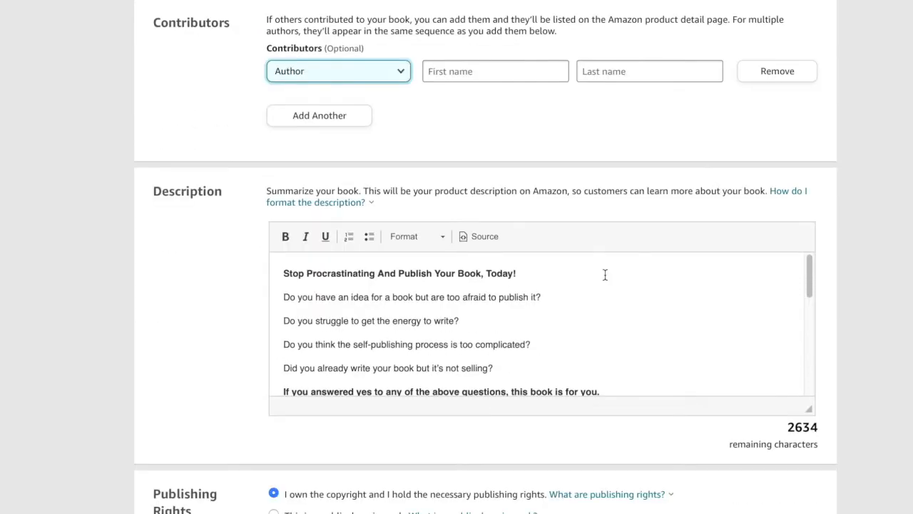
{"action": "scroll", "coordinate": [605, 274], "scroll_direction": "down", "scroll_amount": 1}
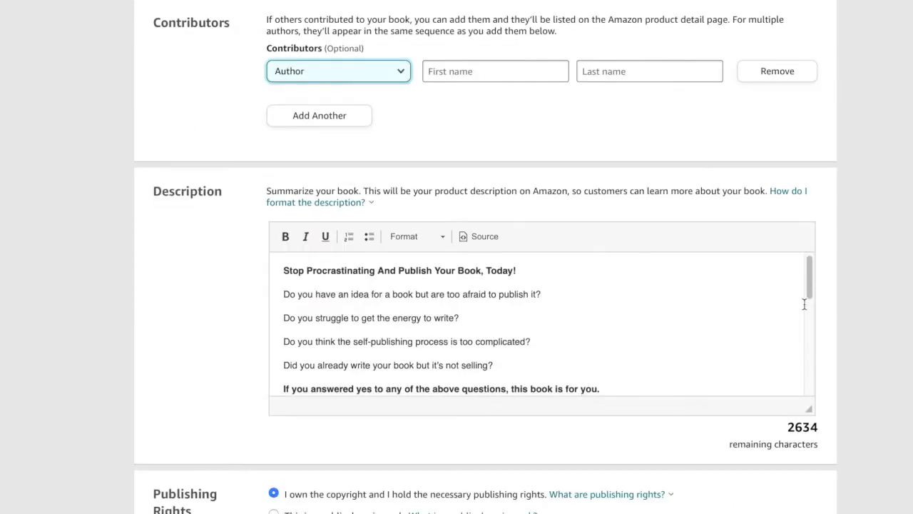
{"action": "scroll", "coordinate": [804, 304], "scroll_direction": "up", "scroll_amount": 1}
{"action": "mouse_move", "coordinate": [809, 281]}
{"action": "left_mouse_down"}
{"action": "mouse_move", "coordinate": [808, 378]}
{"action": "mouse_move", "coordinate": [806, 259]}
{"action": "mouse_move", "coordinate": [807, 370]}
{"action": "mouse_move", "coordinate": [809, 274]}
{"action": "left_mouse_up"}
{"action": "scroll", "coordinate": [801, 282], "scroll_direction": "down", "scroll_amount": 3}
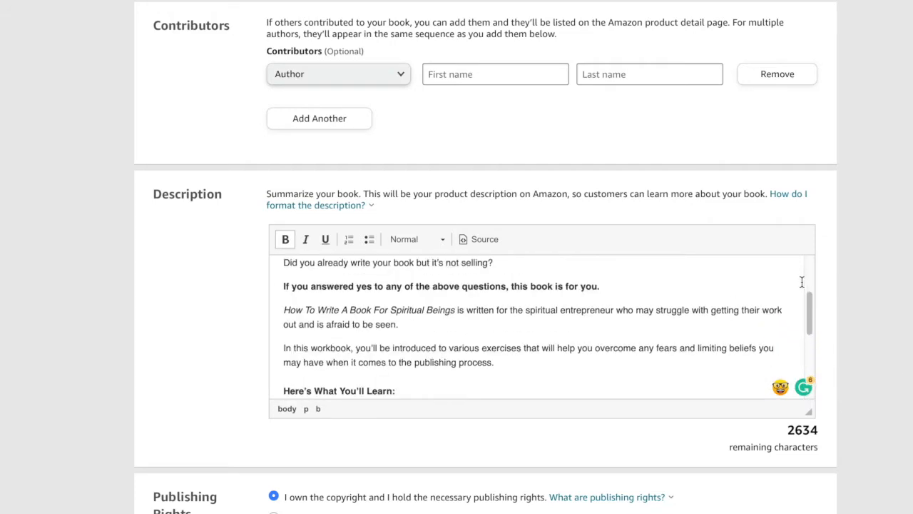
Review the publishing rights choices for owned copyright and public domain work
{"action": "scroll", "coordinate": [865, 304], "scroll_direction": "down", "scroll_amount": 3}
{"action": "scroll", "coordinate": [862, 307], "scroll_direction": "down", "scroll_amount": 3}
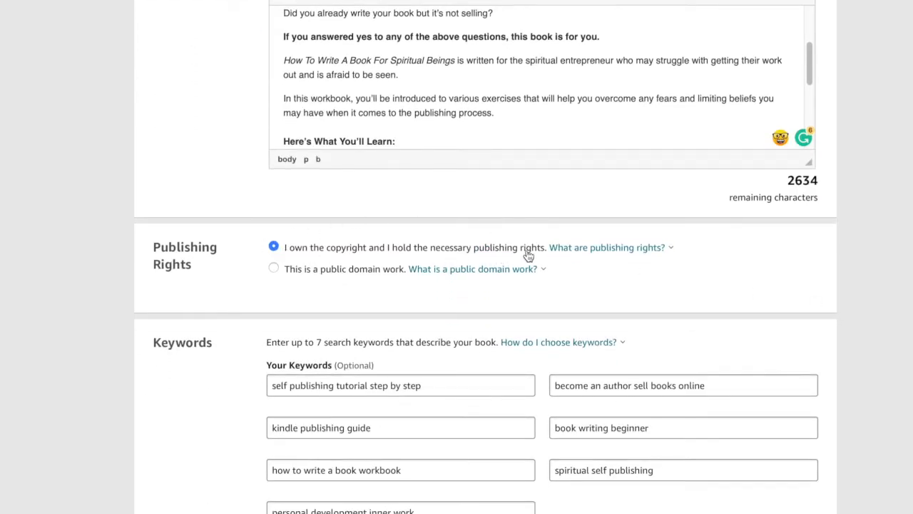
{"action": "scroll", "coordinate": [797, 316], "scroll_direction": "down", "scroll_amount": 1}
{"action": "left_click", "coordinate": [465, 276]}
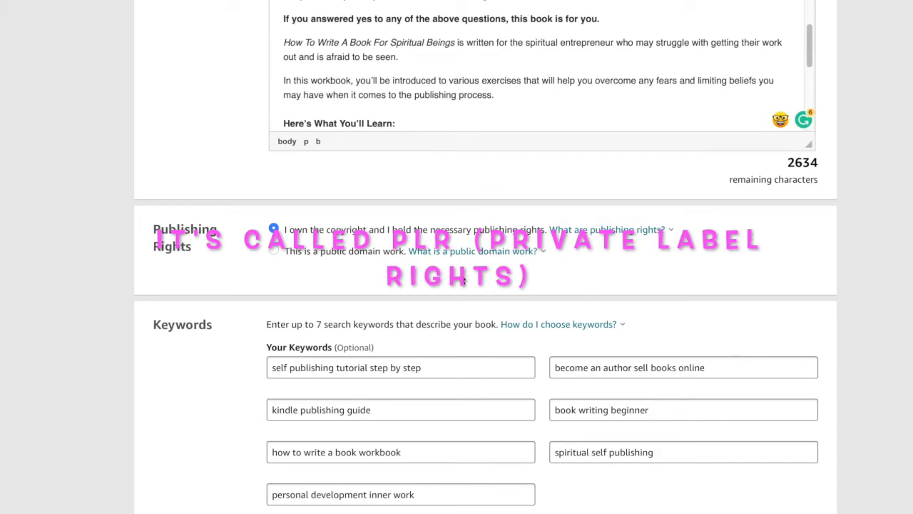
{"action": "scroll", "coordinate": [464, 280], "scroll_direction": "down", "scroll_amount": 1}
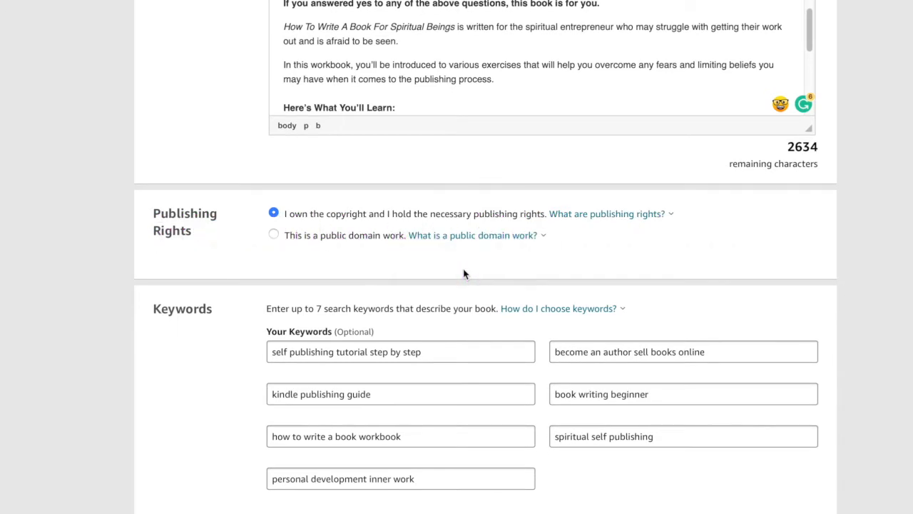
Review the search keywords entered for the book and the browse categories below them
{"action": "scroll", "coordinate": [463, 274], "scroll_direction": "down", "scroll_amount": 3}
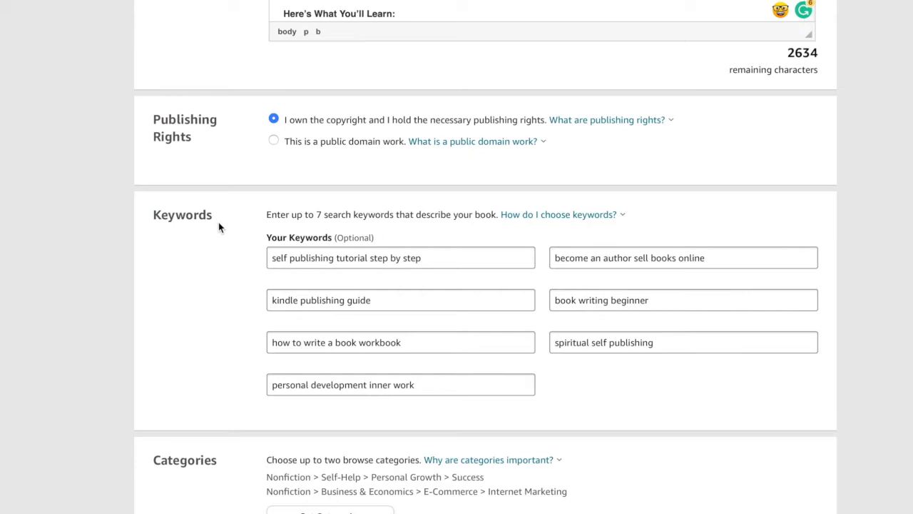
{"action": "scroll", "coordinate": [317, 283], "scroll_direction": "down", "scroll_amount": 1}
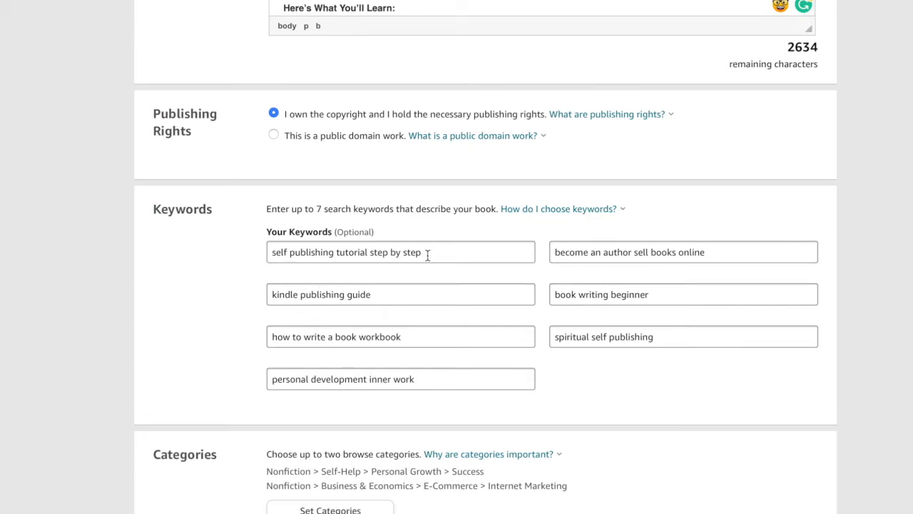
{"action": "scroll", "coordinate": [427, 257], "scroll_direction": "down", "scroll_amount": 2}
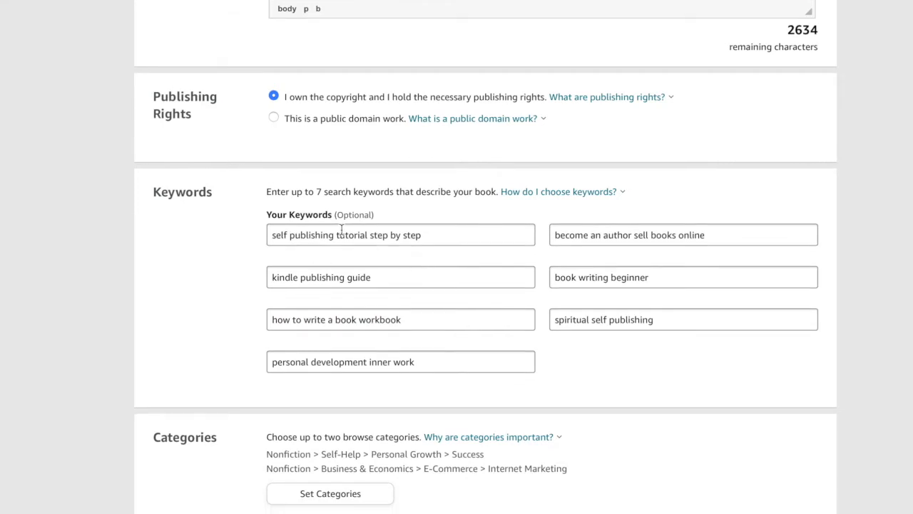
{"action": "scroll", "coordinate": [483, 342], "scroll_direction": "down", "scroll_amount": 2}
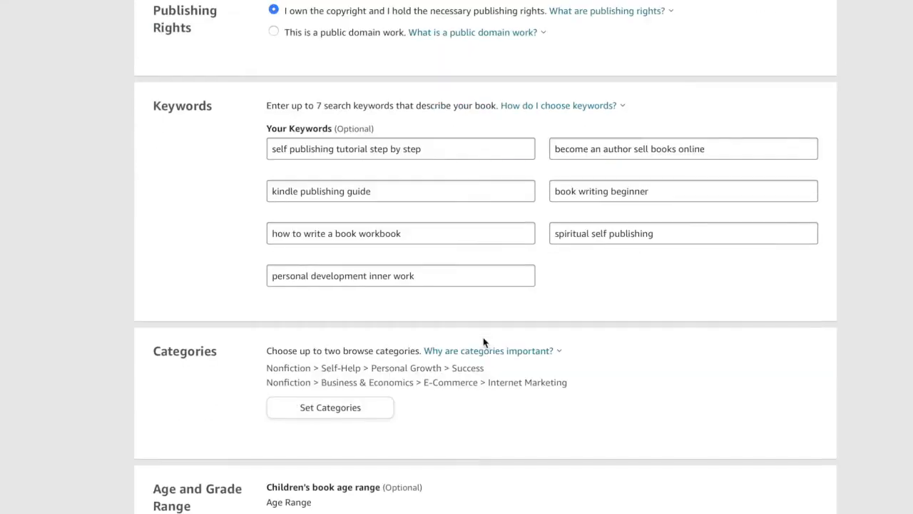
Read the explanation of why browse categories are important and close it
{"action": "scroll", "coordinate": [524, 279], "scroll_direction": "down", "scroll_amount": 2}
{"action": "left_click", "coordinate": [525, 275]}
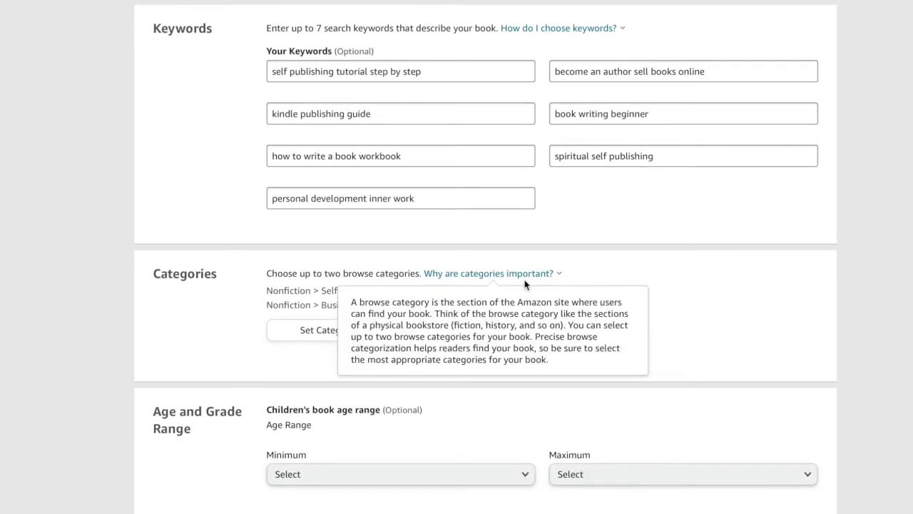
{"action": "left_click", "coordinate": [733, 337]}
{"action": "scroll", "coordinate": [610, 326], "scroll_direction": "down", "scroll_amount": 1}
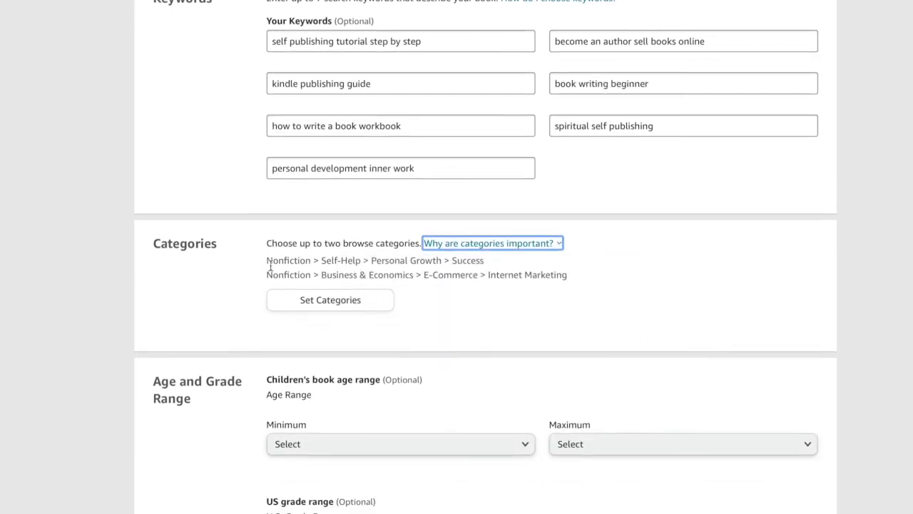
{"action": "left_click", "coordinate": [469, 298]}
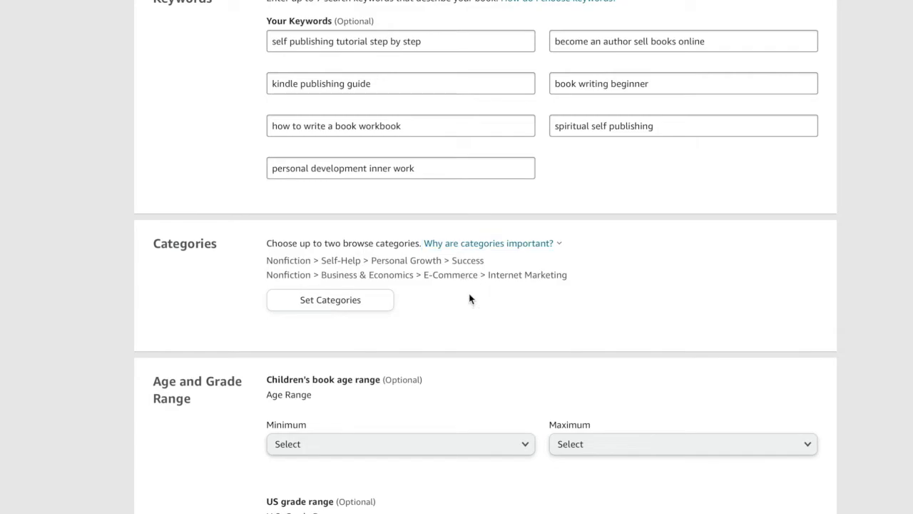
Browse the Fiction categories and the African American subcategories in the category chooser, leaving without saving
{"action": "left_click", "coordinate": [373, 297]}
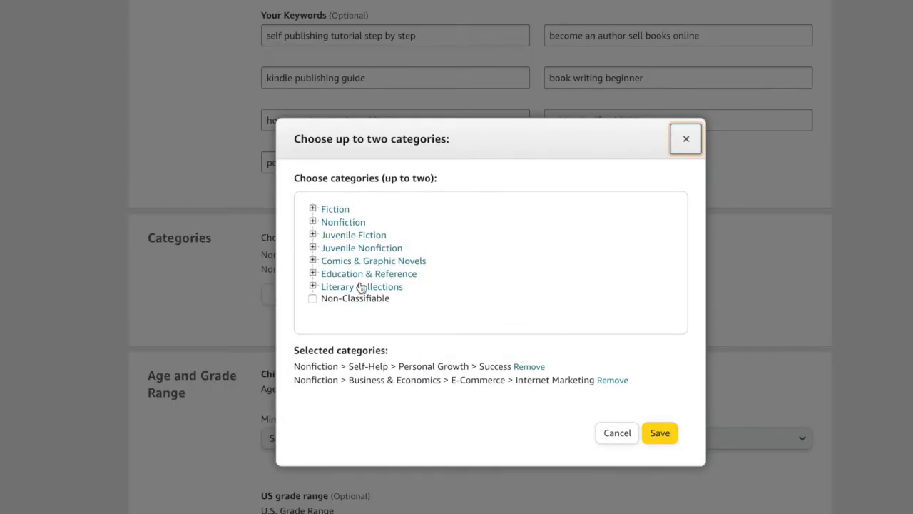
{"action": "left_click", "coordinate": [313, 209]}
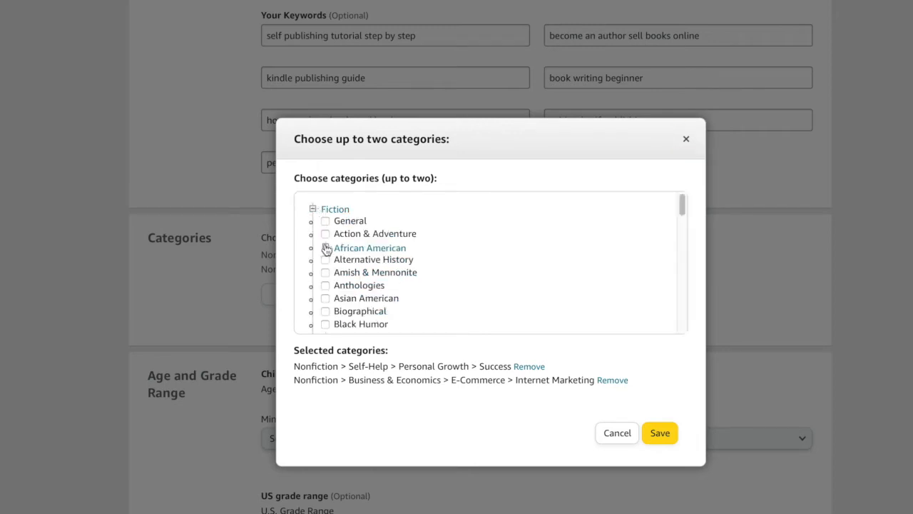
{"action": "left_click", "coordinate": [326, 248]}
{"action": "scroll", "coordinate": [365, 262], "scroll_direction": "down", "scroll_amount": 1}
{"action": "scroll", "coordinate": [370, 263], "scroll_direction": "down", "scroll_amount": 2}
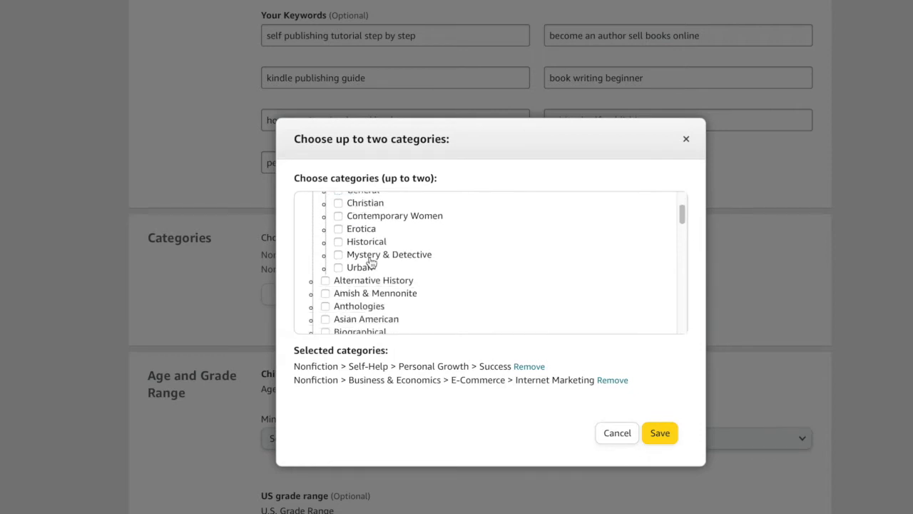
{"action": "scroll", "coordinate": [370, 263], "scroll_direction": "up", "scroll_amount": 4}
{"action": "left_click", "coordinate": [325, 248]}
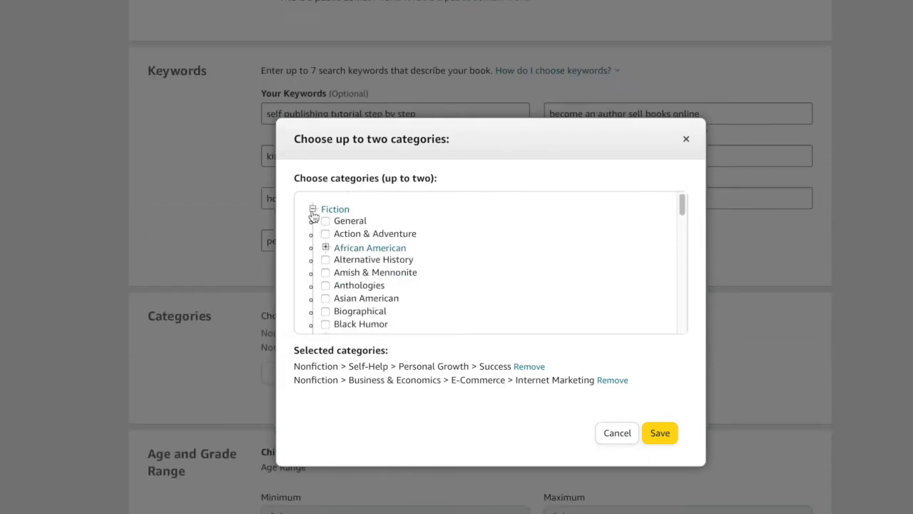
{"action": "left_click", "coordinate": [312, 209]}
{"action": "left_click", "coordinate": [618, 433]}
Look over the age and grade range and pre-order settings, and save the details to continue to the content page
{"action": "scroll", "coordinate": [612, 432], "scroll_direction": "down", "scroll_amount": 2}
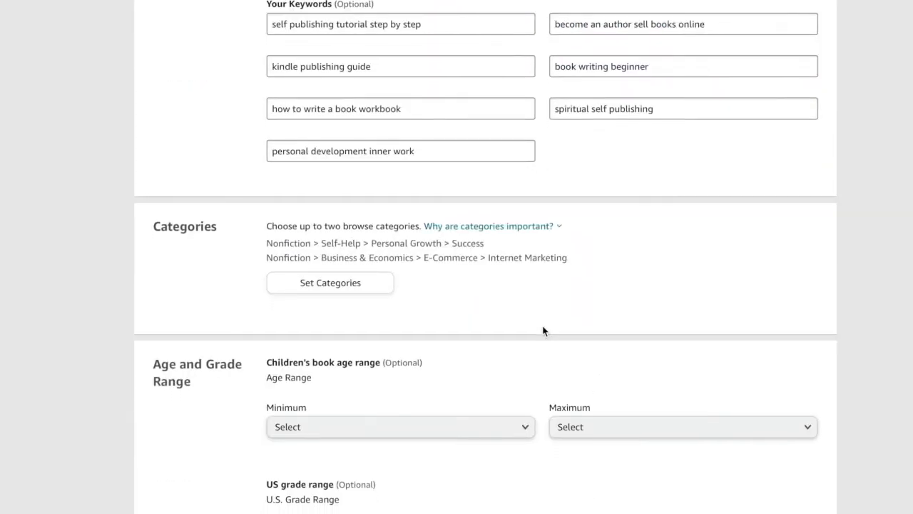
{"action": "scroll", "coordinate": [542, 331], "scroll_direction": "down", "scroll_amount": 3}
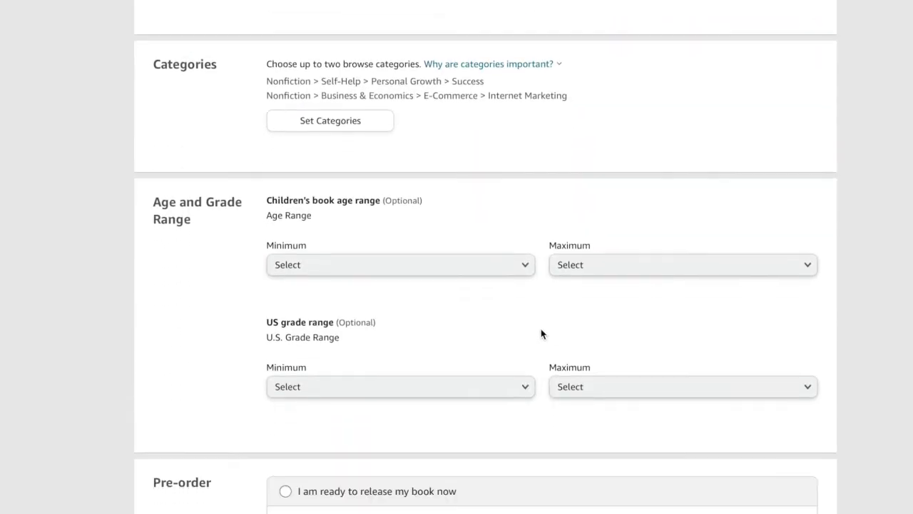
{"action": "scroll", "coordinate": [541, 333], "scroll_direction": "down", "scroll_amount": 1}
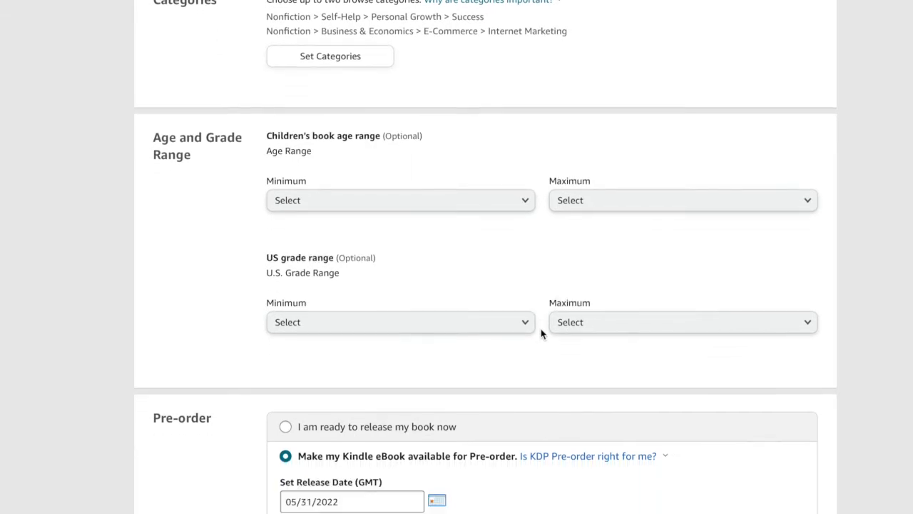
{"action": "scroll", "coordinate": [541, 339], "scroll_direction": "down", "scroll_amount": 1}
{"action": "scroll", "coordinate": [542, 340], "scroll_direction": "down", "scroll_amount": 2}
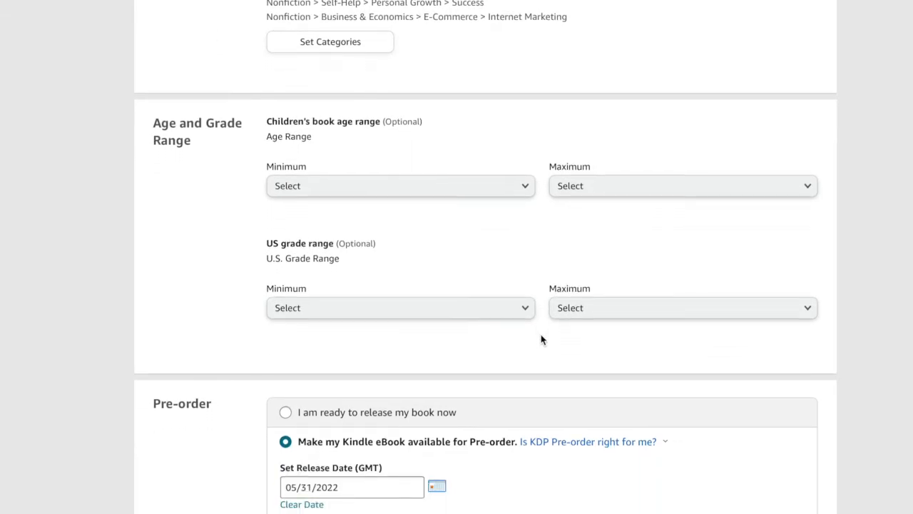
{"action": "scroll", "coordinate": [542, 341], "scroll_direction": "down", "scroll_amount": 4}
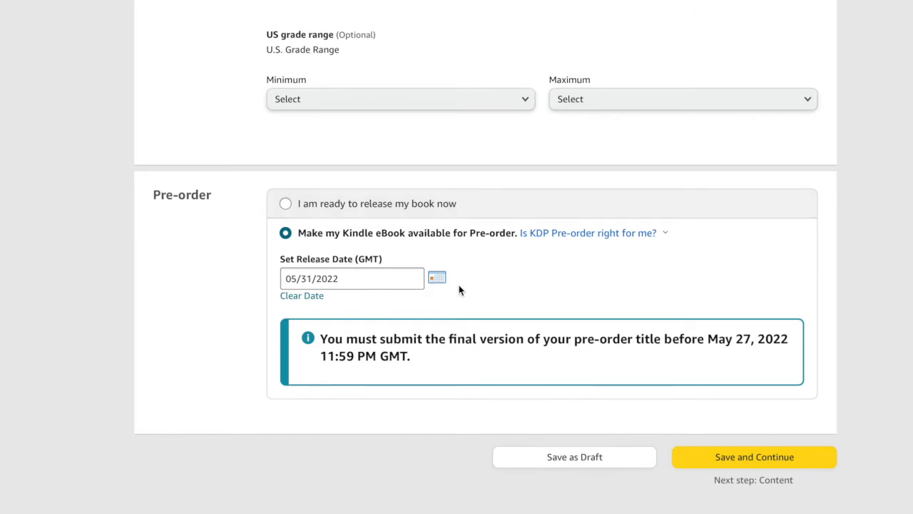
{"action": "left_click", "coordinate": [757, 457]}
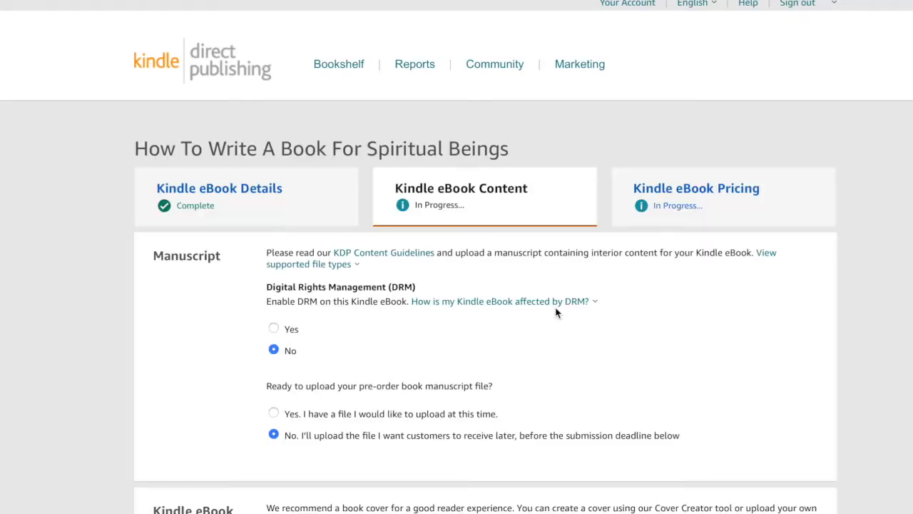
Review the manuscript section's digital rights management choice, pre-order upload options and submission deadline
{"action": "scroll", "coordinate": [555, 313], "scroll_direction": "down", "scroll_amount": 2}
{"action": "scroll", "coordinate": [555, 312], "scroll_direction": "down", "scroll_amount": 2}
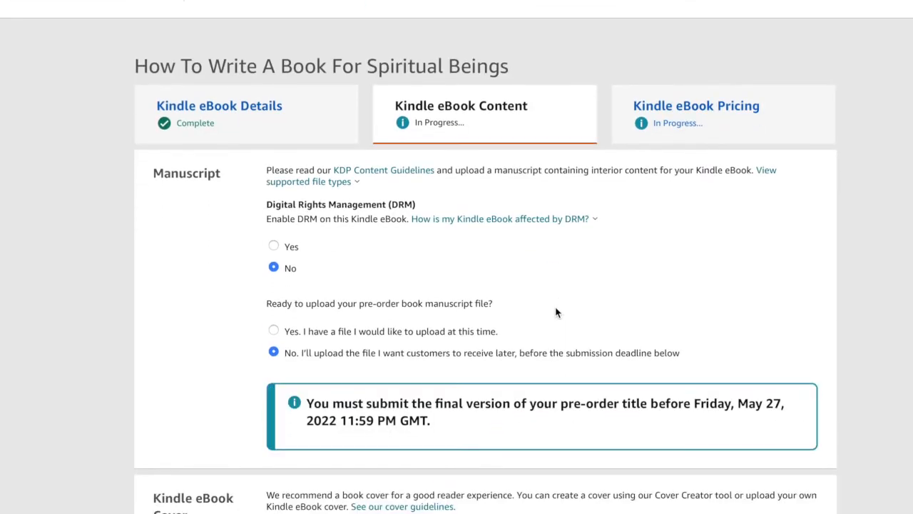
{"action": "scroll", "coordinate": [557, 312], "scroll_direction": "down", "scroll_amount": 1}
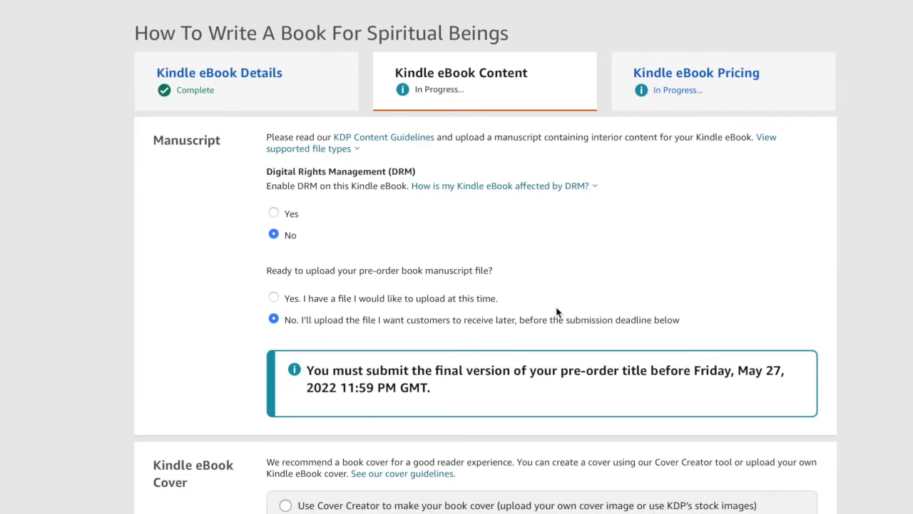
{"action": "scroll", "coordinate": [557, 312], "scroll_direction": "down", "scroll_amount": 2}
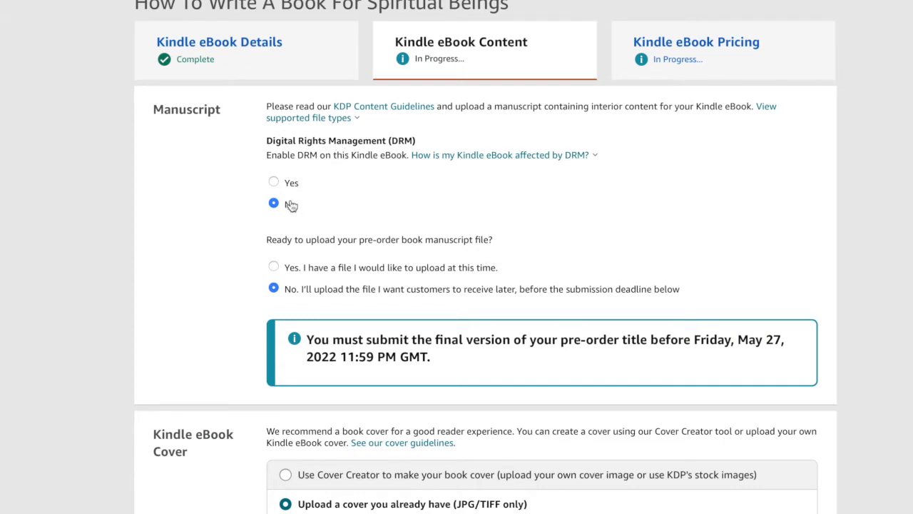
{"action": "scroll", "coordinate": [444, 258], "scroll_direction": "down", "scroll_amount": 1}
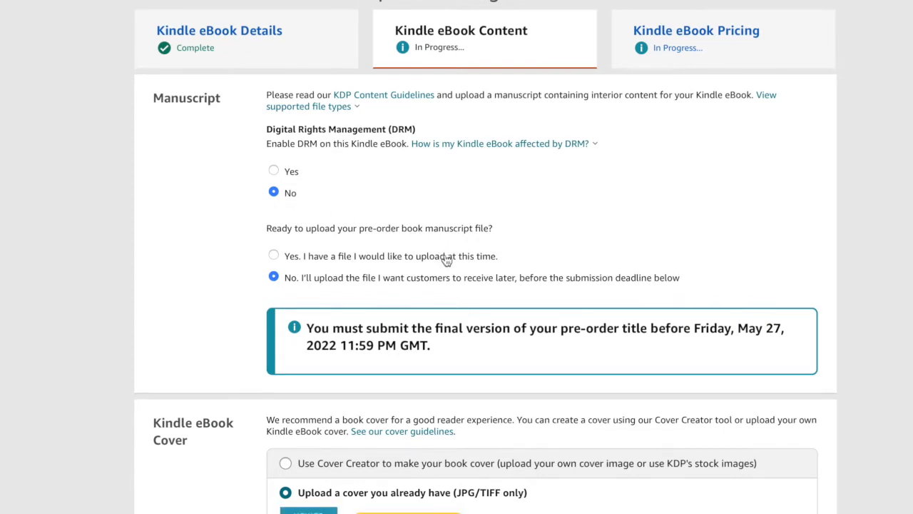
{"action": "scroll", "coordinate": [445, 259], "scroll_direction": "down", "scroll_amount": 1}
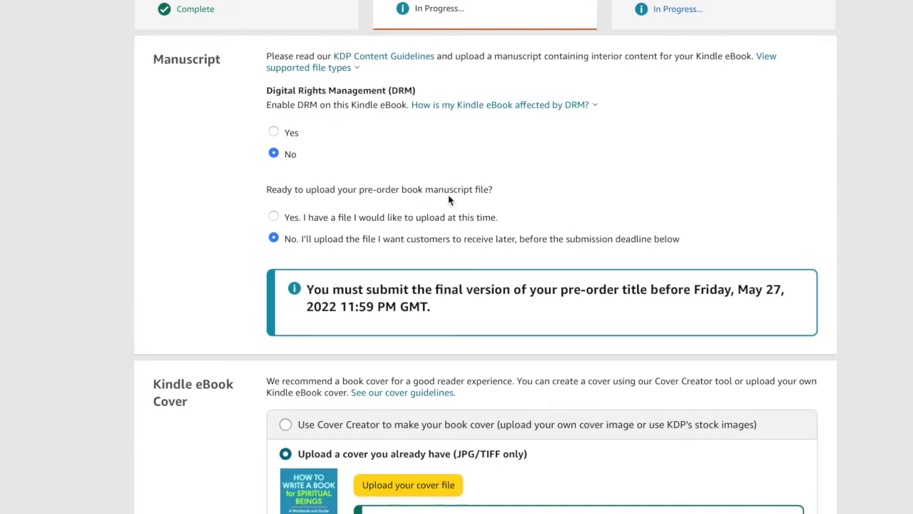
{"action": "scroll", "coordinate": [489, 208], "scroll_direction": "down", "scroll_amount": 1}
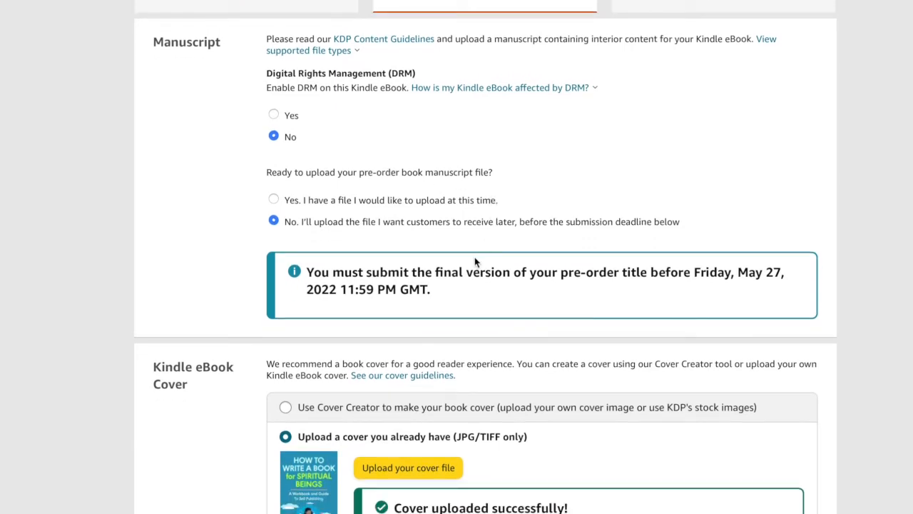
{"action": "scroll", "coordinate": [474, 260], "scroll_direction": "down", "scroll_amount": 1}
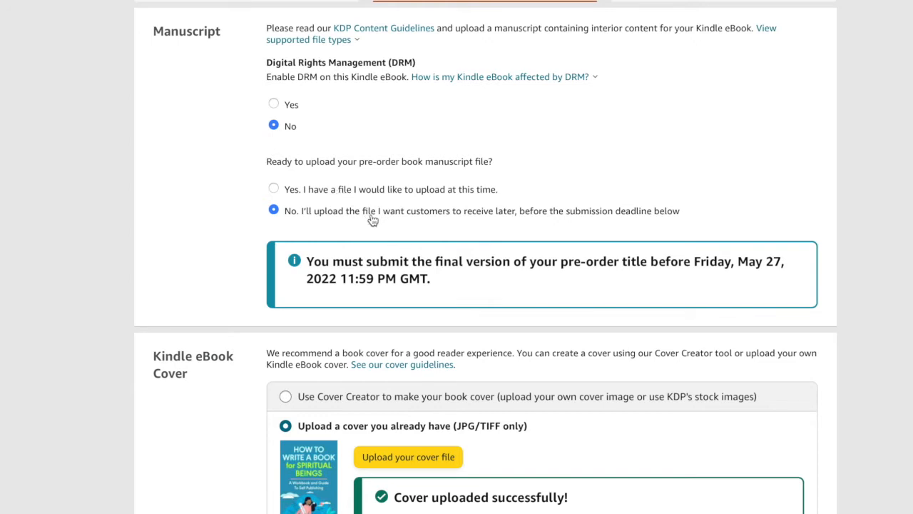
{"action": "scroll", "coordinate": [376, 222], "scroll_direction": "down", "scroll_amount": 2}
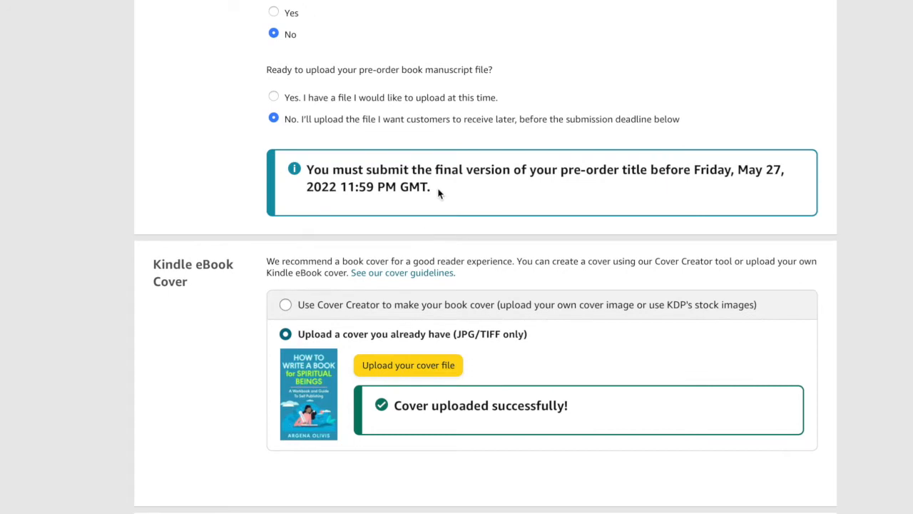
Examine the eBook cover section, comparing the Cover Creator option with uploading an existing JPG/TIFF cover
{"action": "scroll", "coordinate": [400, 218], "scroll_direction": "down", "scroll_amount": 1}
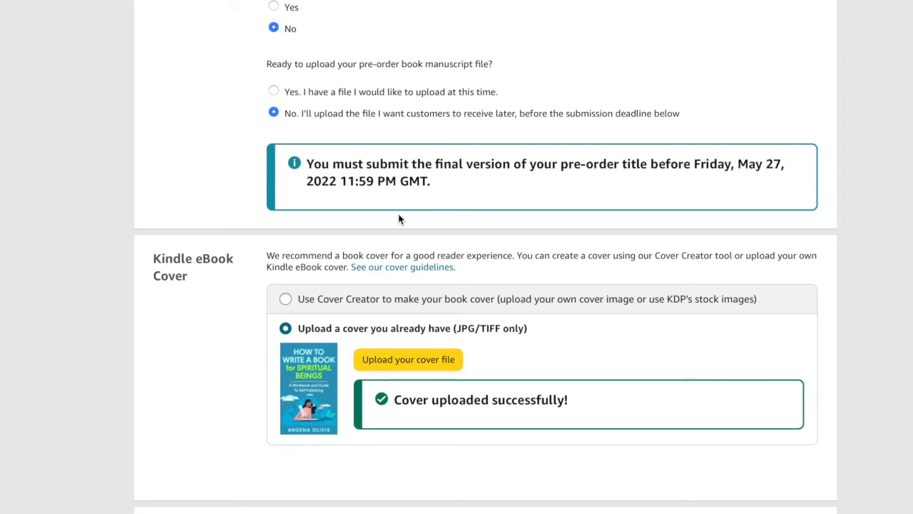
{"action": "scroll", "coordinate": [399, 218], "scroll_direction": "down", "scroll_amount": 3}
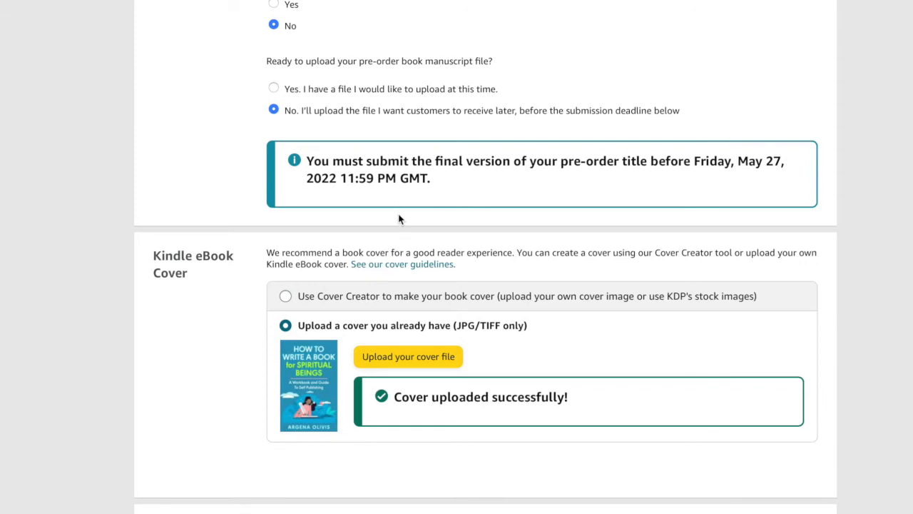
{"action": "scroll", "coordinate": [398, 215], "scroll_direction": "down", "scroll_amount": 3}
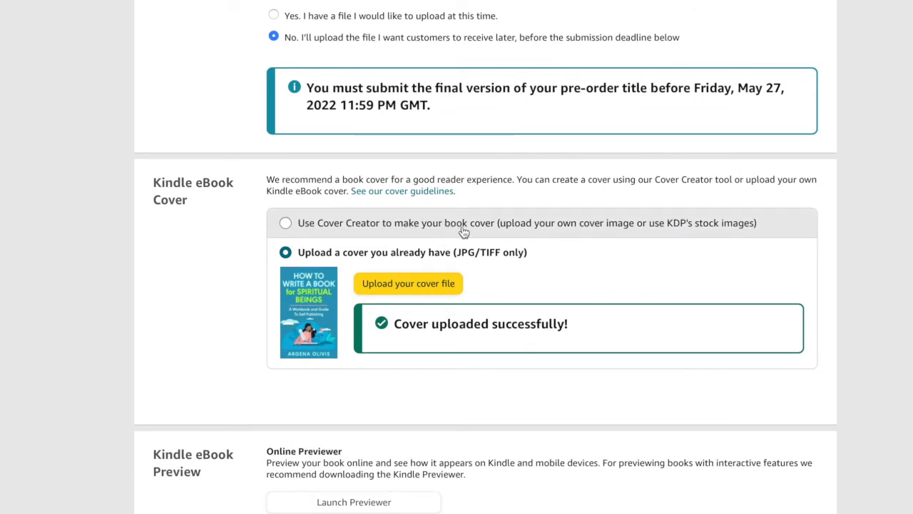
{"action": "scroll", "coordinate": [463, 232], "scroll_direction": "down", "scroll_amount": 2}
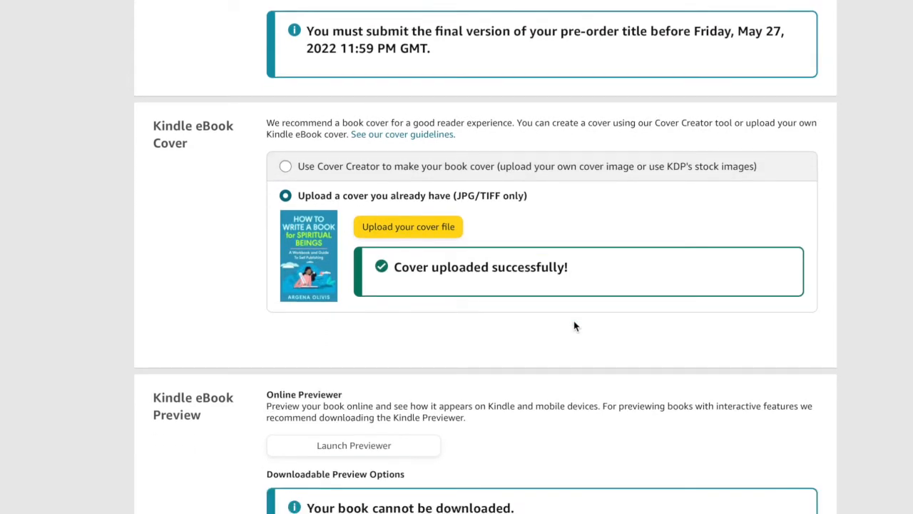
{"action": "scroll", "coordinate": [575, 324], "scroll_direction": "down", "scroll_amount": 1}
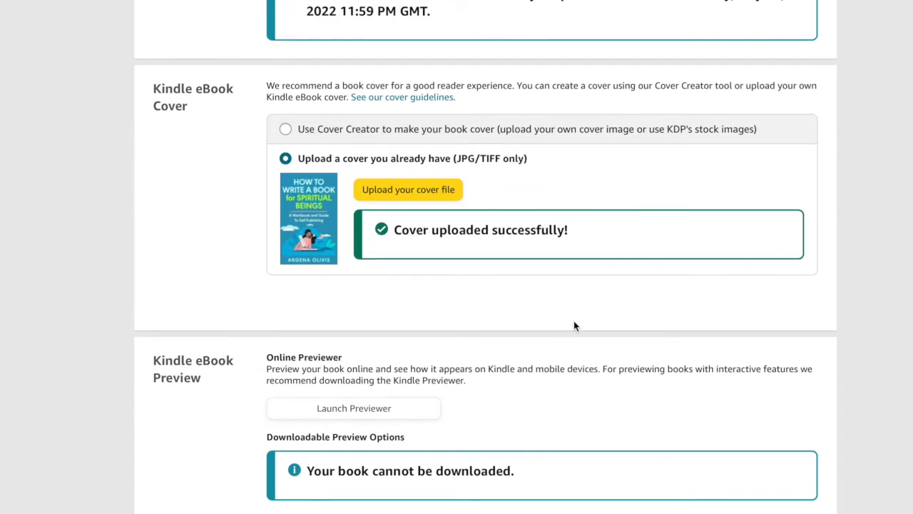
{"action": "scroll", "coordinate": [575, 325], "scroll_direction": "down", "scroll_amount": 1}
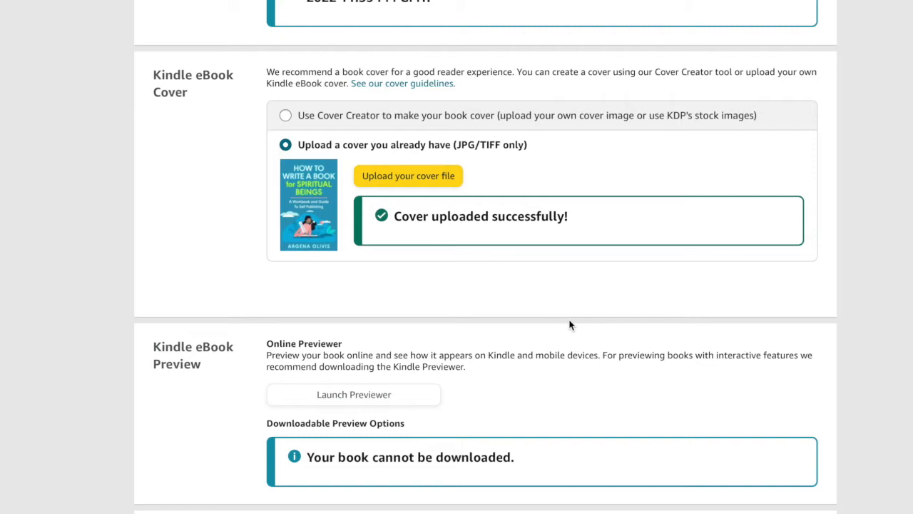
Look over the preview and optional ISBN sections, and save the content to continue to the pricing page
{"action": "scroll", "coordinate": [569, 325], "scroll_direction": "down", "scroll_amount": 3}
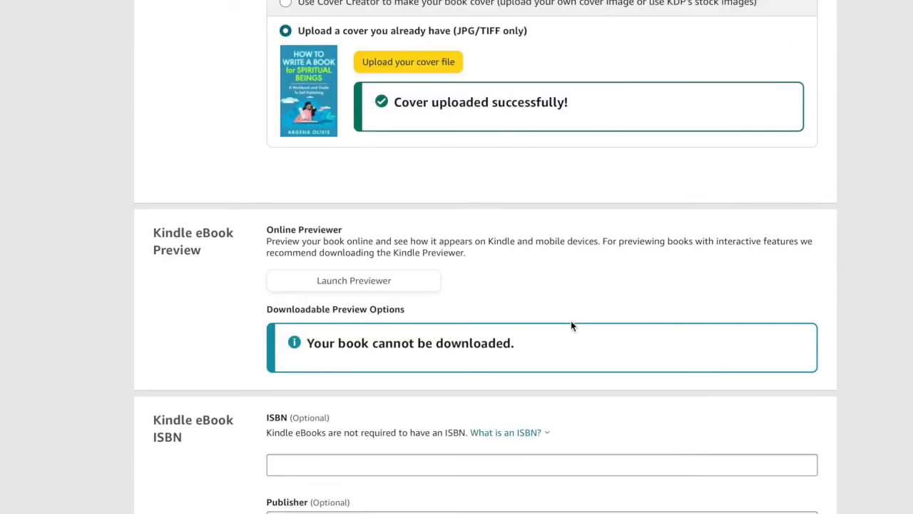
{"action": "scroll", "coordinate": [571, 326], "scroll_direction": "down", "scroll_amount": 2}
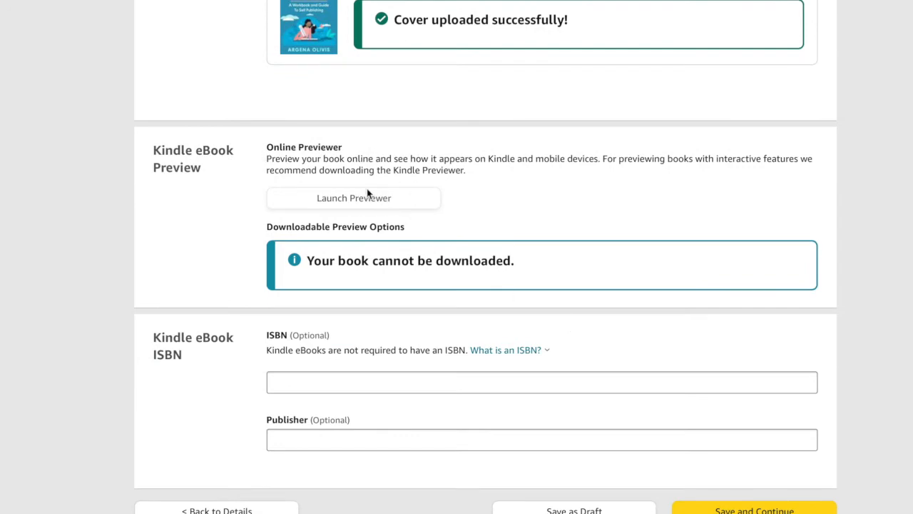
{"action": "scroll", "coordinate": [453, 237], "scroll_direction": "up", "scroll_amount": 10}
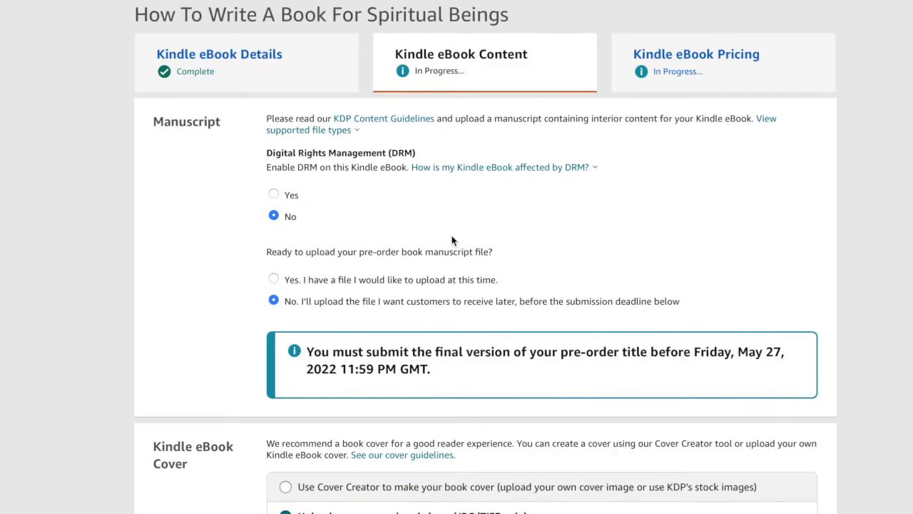
{"action": "scroll", "coordinate": [452, 240], "scroll_direction": "down", "scroll_amount": 7}
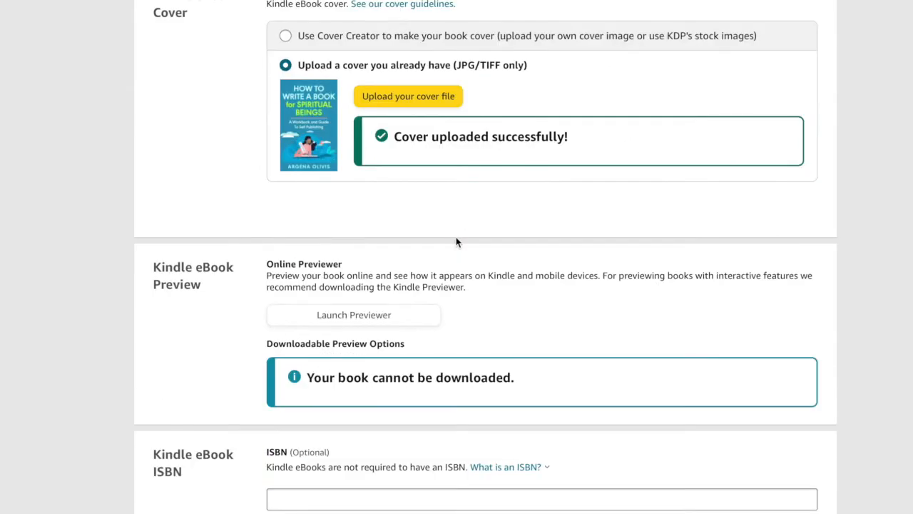
{"action": "scroll", "coordinate": [460, 246], "scroll_direction": "down", "scroll_amount": 3}
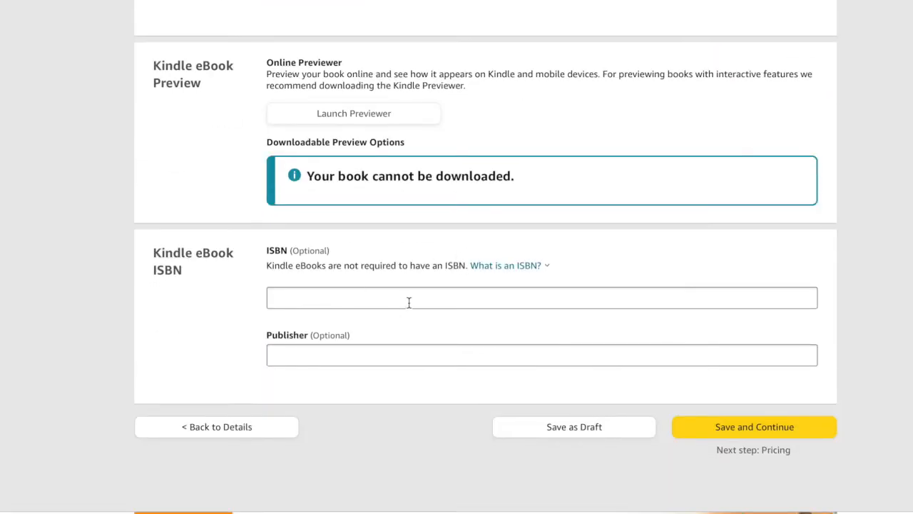
{"action": "left_click", "coordinate": [752, 429]}
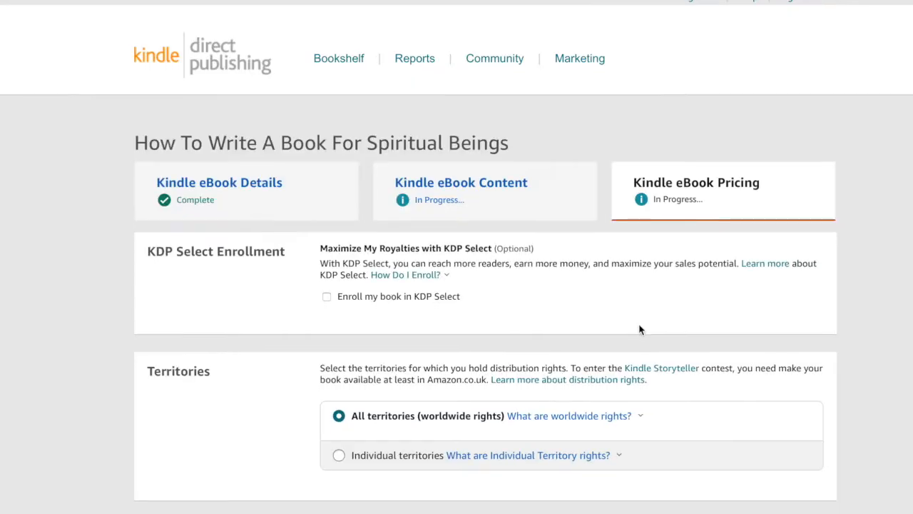
Review the KDP Select enrollment option and its enrollment help
{"action": "scroll", "coordinate": [640, 330], "scroll_direction": "down", "scroll_amount": 1}
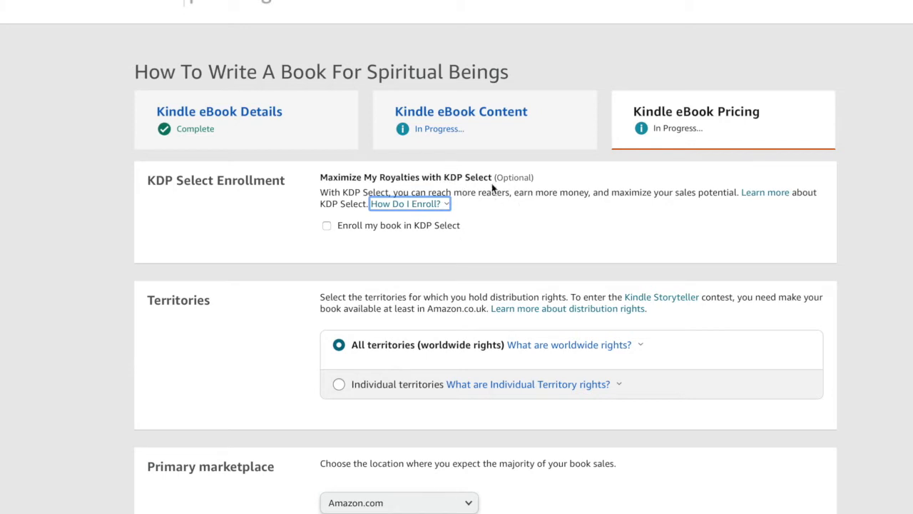
{"action": "left_click", "coordinate": [480, 232]}
{"action": "scroll", "coordinate": [484, 231], "scroll_direction": "down", "scroll_amount": 1}
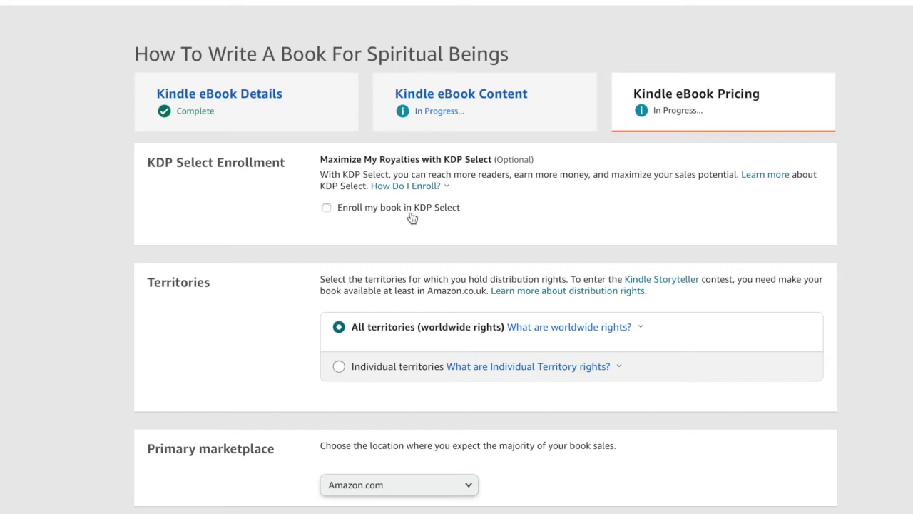
Examine the KDP Select Enrollment section of the pricing page and its optional enrollment choice
{"action": "mouse_move", "coordinate": [426, 190]}
{"action": "scroll", "coordinate": [847, 259], "scroll_direction": "down", "scroll_amount": 2}
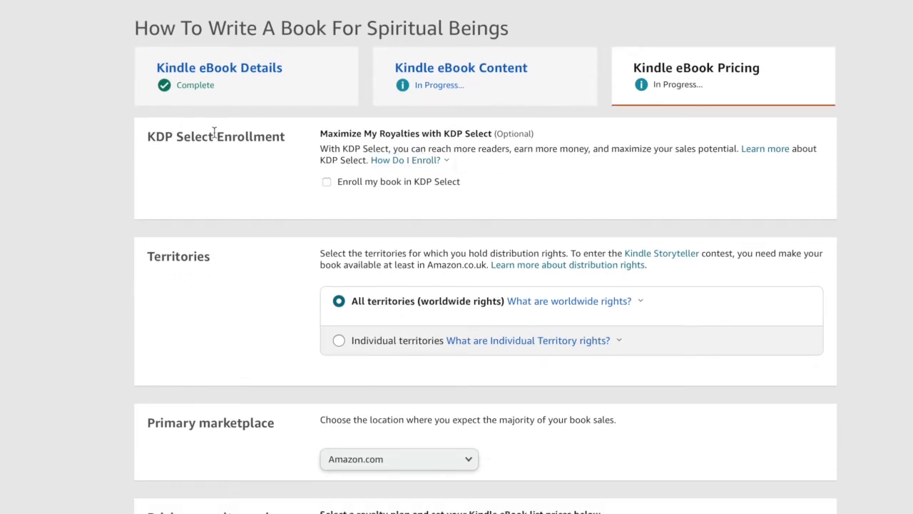
{"action": "scroll", "coordinate": [439, 204], "scroll_direction": "down", "scroll_amount": 2}
{"action": "scroll", "coordinate": [438, 206], "scroll_direction": "down", "scroll_amount": 2}
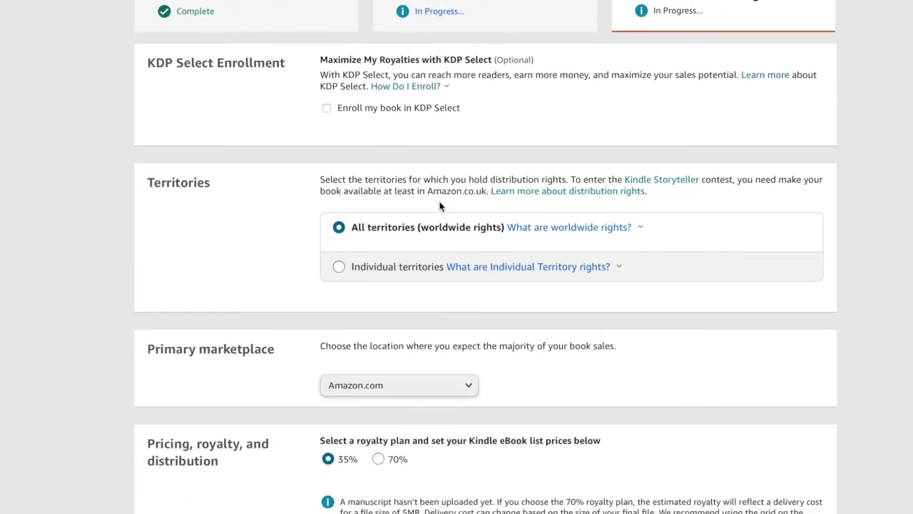
{"action": "scroll", "coordinate": [439, 206], "scroll_direction": "down", "scroll_amount": 1}
{"action": "scroll", "coordinate": [439, 205], "scroll_direction": "up", "scroll_amount": 3}
{"action": "scroll", "coordinate": [460, 211], "scroll_direction": "down", "scroll_amount": 2}
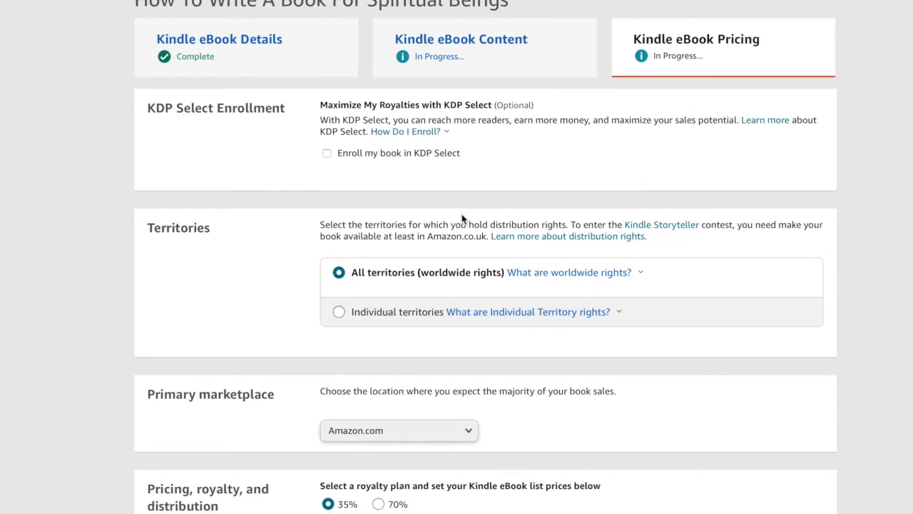
{"action": "scroll", "coordinate": [463, 217], "scroll_direction": "down", "scroll_amount": 1}
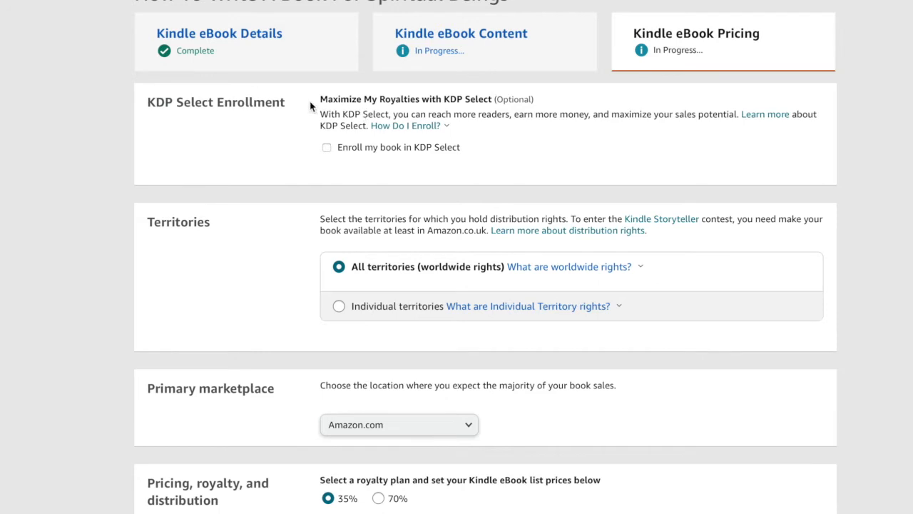
{"action": "left_click_drag", "start_coordinate": [148, 103], "coordinate": [294, 106]}
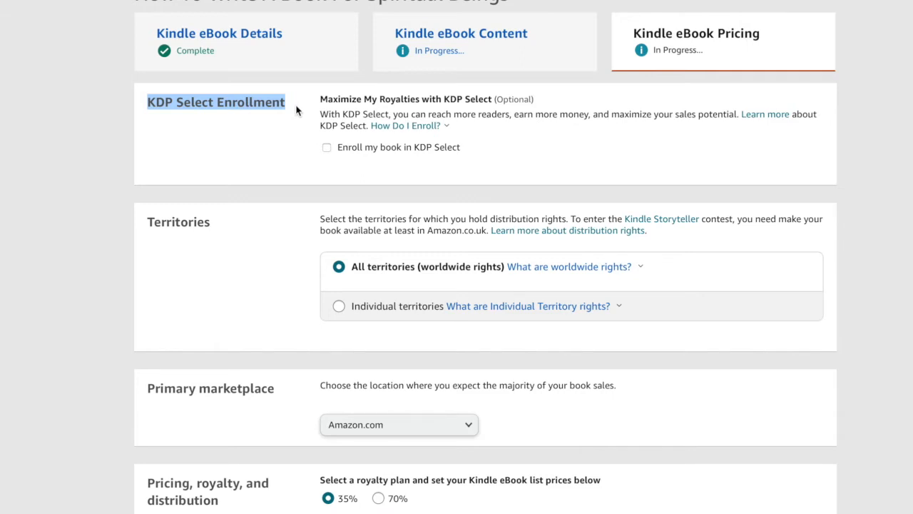
{"action": "left_click", "coordinate": [283, 104]}
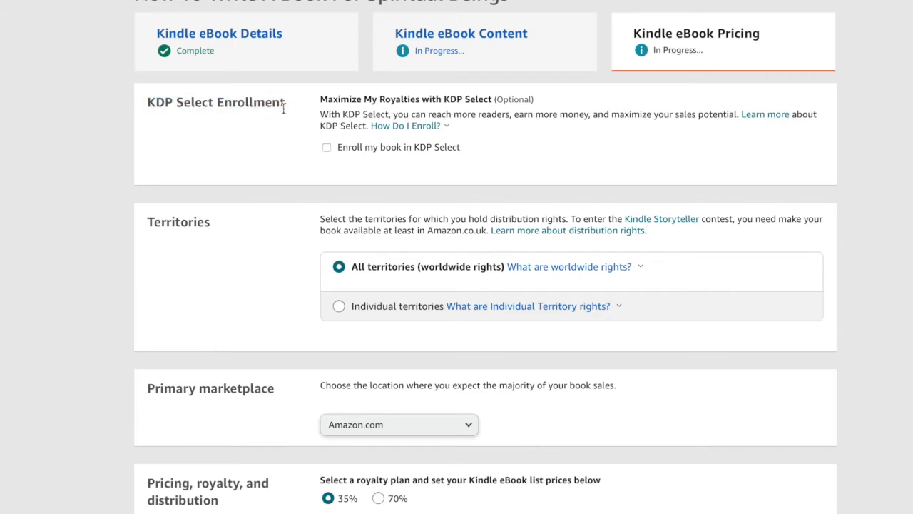
{"action": "scroll", "coordinate": [290, 119], "scroll_direction": "down", "scroll_amount": 1}
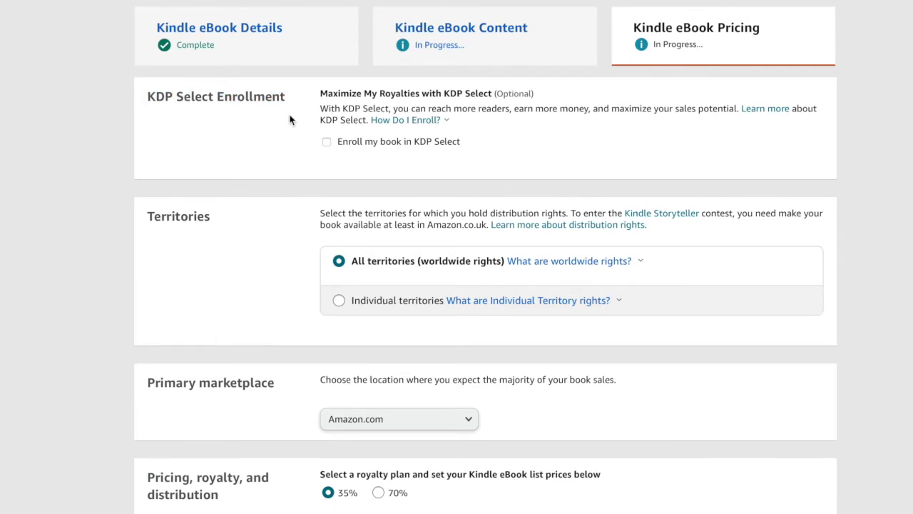
Review the distribution territories, primary marketplace and royalty plan choices for the eBook
{"action": "scroll", "coordinate": [305, 150], "scroll_direction": "down", "scroll_amount": 2}
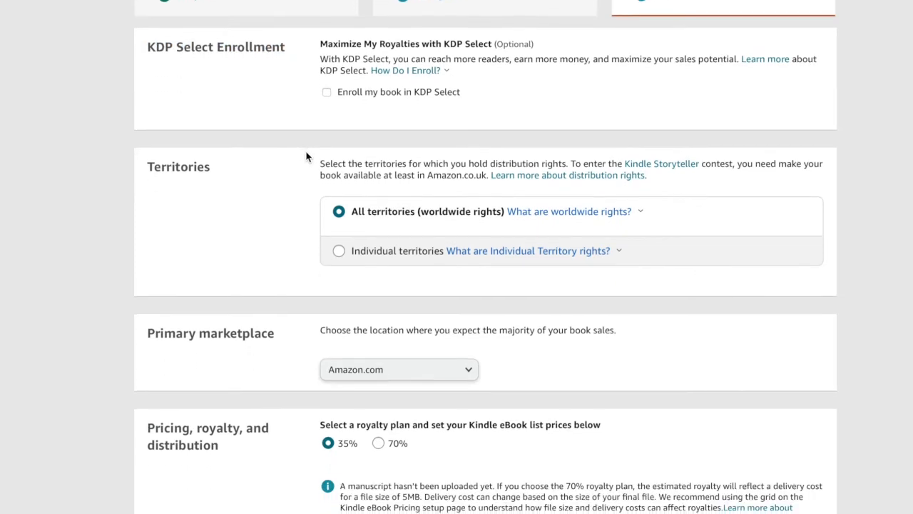
{"action": "scroll", "coordinate": [307, 156], "scroll_direction": "down", "scroll_amount": 3}
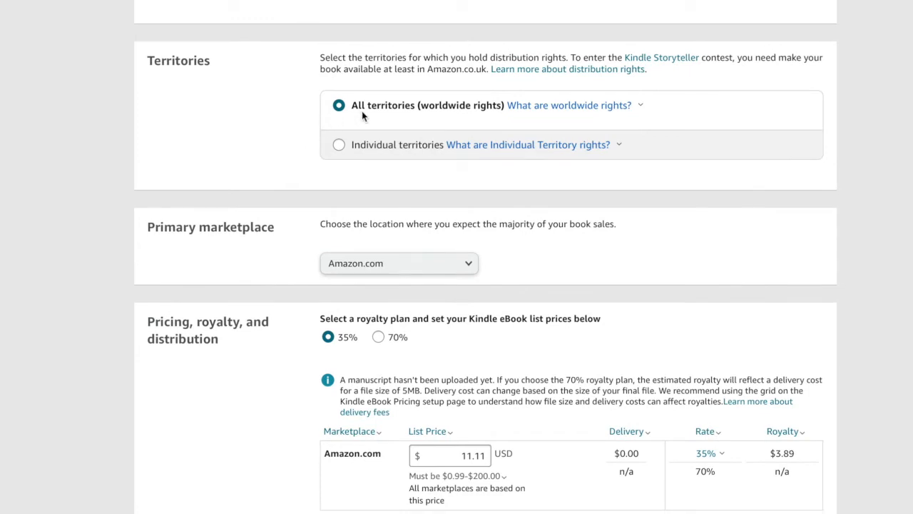
{"action": "scroll", "coordinate": [550, 240], "scroll_direction": "down", "scroll_amount": 2}
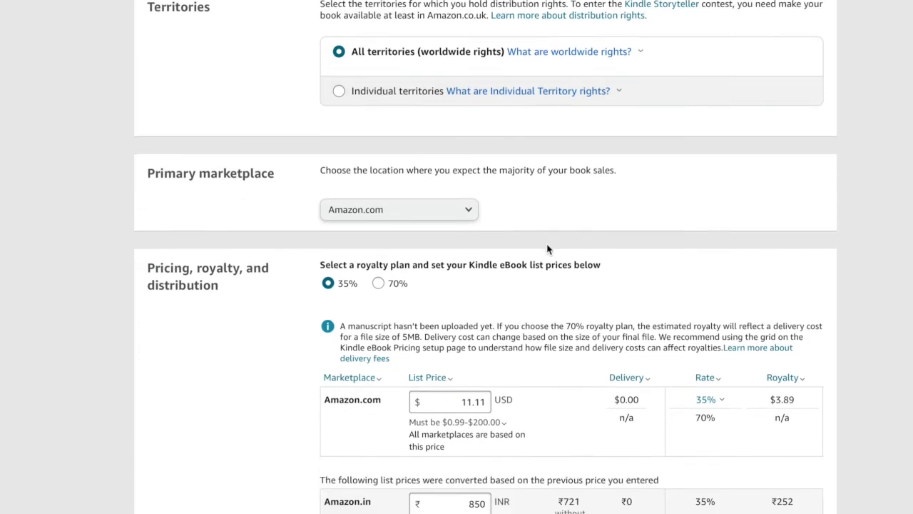
{"action": "scroll", "coordinate": [547, 249], "scroll_direction": "down", "scroll_amount": 4}
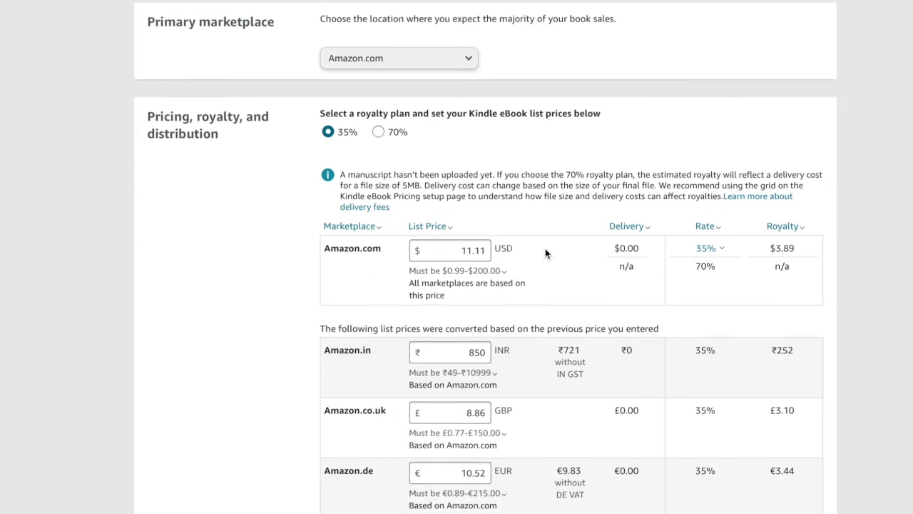
{"action": "scroll", "coordinate": [545, 249], "scroll_direction": "down", "scroll_amount": 1}
{"action": "scroll", "coordinate": [376, 163], "scroll_direction": "down", "scroll_amount": 1}
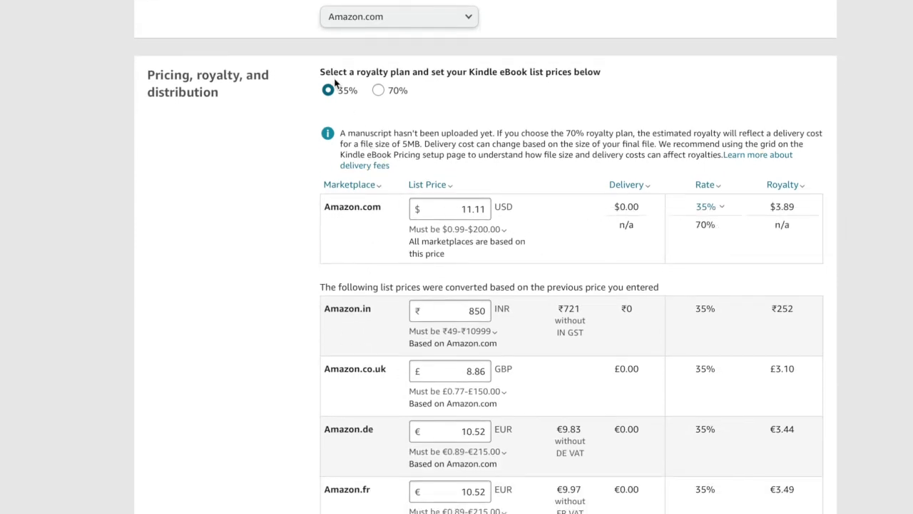
{"action": "scroll", "coordinate": [499, 222], "scroll_direction": "down", "scroll_amount": 1}
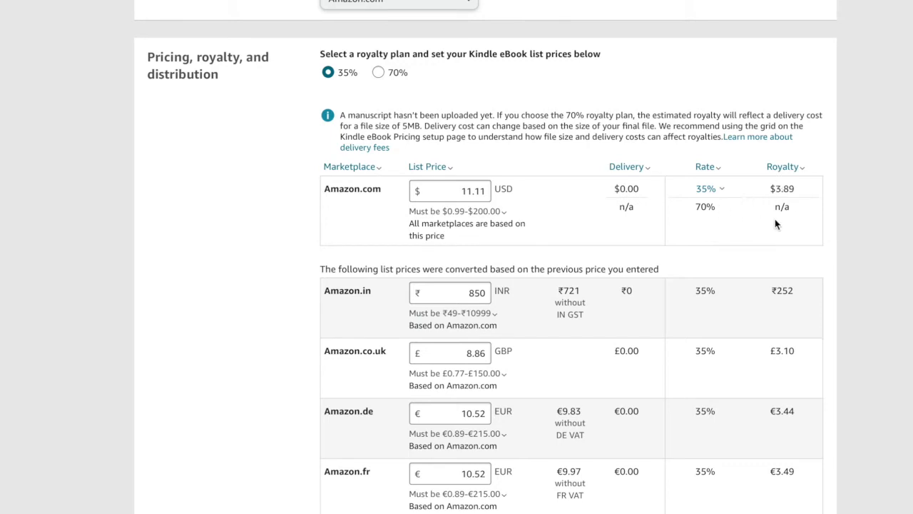
Examine the list price, rate and royalty for each Amazon marketplace in the pricing table
{"action": "scroll", "coordinate": [825, 252], "scroll_direction": "down", "scroll_amount": 2}
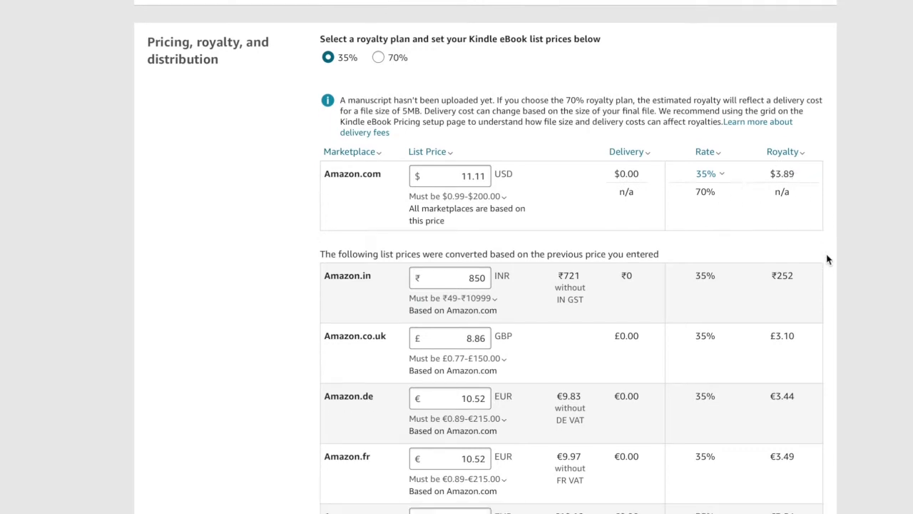
{"action": "scroll", "coordinate": [786, 267], "scroll_direction": "down", "scroll_amount": 5}
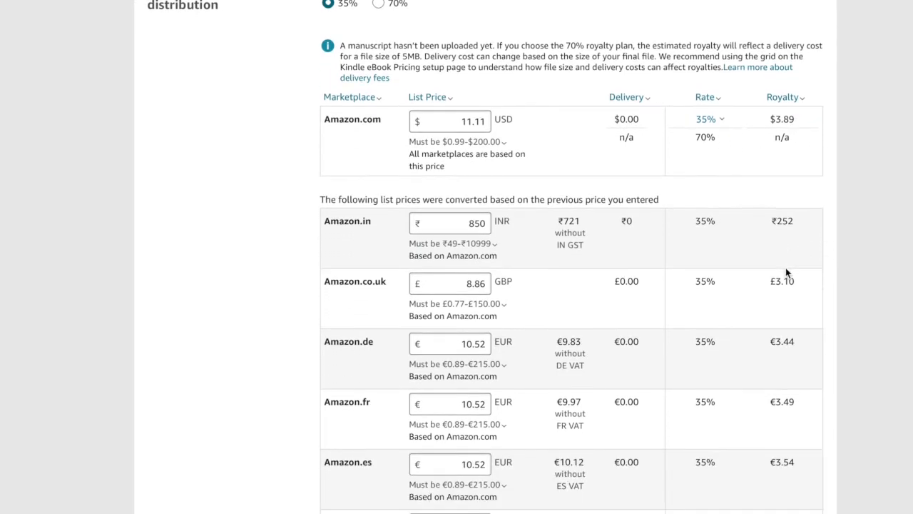
{"action": "scroll", "coordinate": [789, 272], "scroll_direction": "down", "scroll_amount": 3}
{"action": "scroll", "coordinate": [782, 277], "scroll_direction": "up", "scroll_amount": 6}
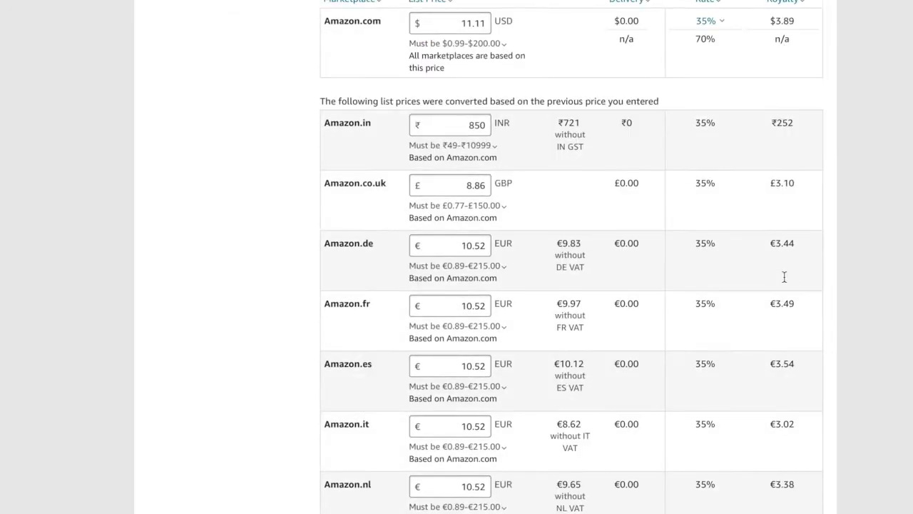
{"action": "scroll", "coordinate": [319, 222], "scroll_direction": "down", "scroll_amount": 1}
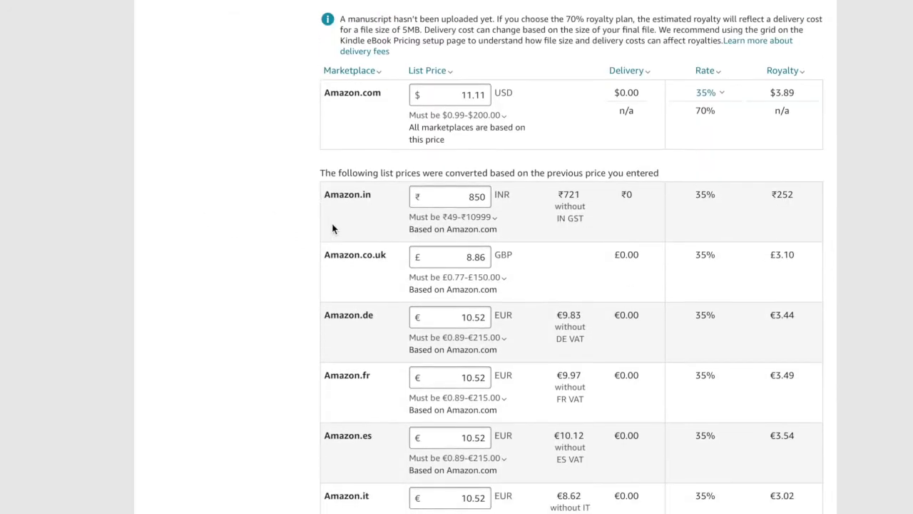
{"action": "scroll", "coordinate": [331, 228], "scroll_direction": "down", "scroll_amount": 9}
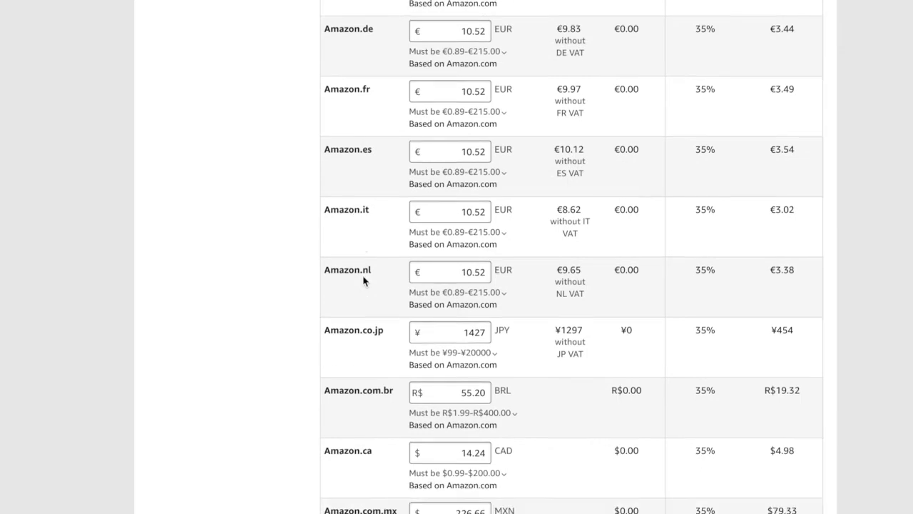
{"action": "scroll", "coordinate": [365, 281], "scroll_direction": "down", "scroll_amount": 15}
{"action": "scroll", "coordinate": [460, 289], "scroll_direction": "up", "scroll_amount": 20}
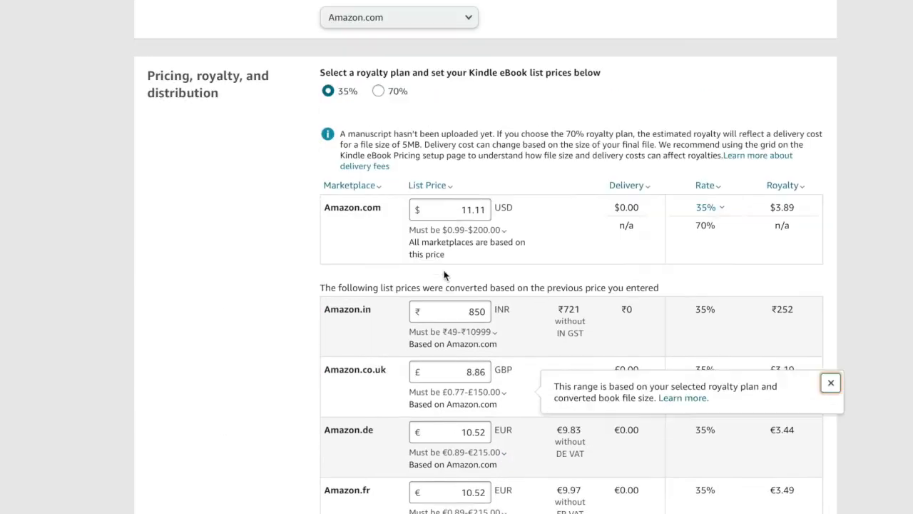
{"action": "scroll", "coordinate": [459, 457], "scroll_direction": "down", "scroll_amount": 6}
{"action": "scroll", "coordinate": [459, 457], "scroll_direction": "down", "scroll_amount": 16}
{"action": "scroll", "coordinate": [488, 456], "scroll_direction": "down", "scroll_amount": 2}
{"action": "scroll", "coordinate": [393, 140], "scroll_direction": "up", "scroll_amount": 20}
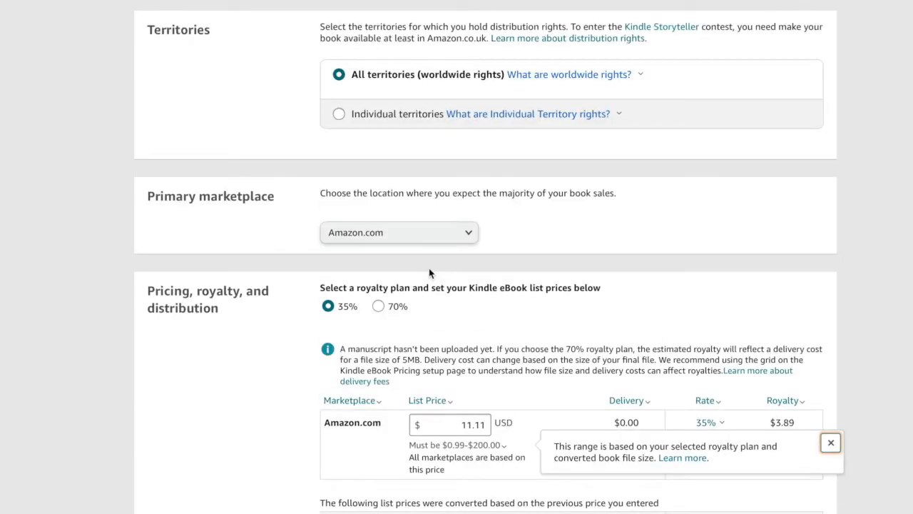
{"action": "scroll", "coordinate": [431, 270], "scroll_direction": "down", "scroll_amount": 9}
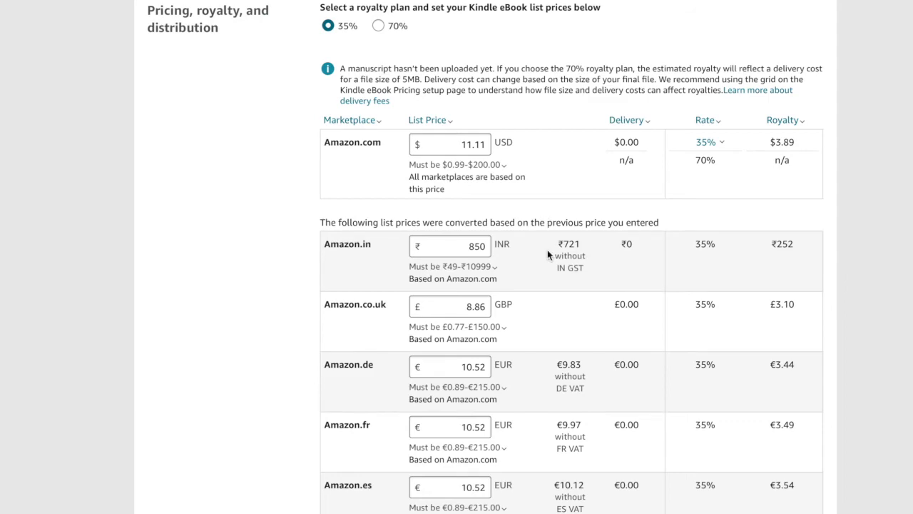
{"action": "scroll", "coordinate": [547, 253], "scroll_direction": "down", "scroll_amount": 10}
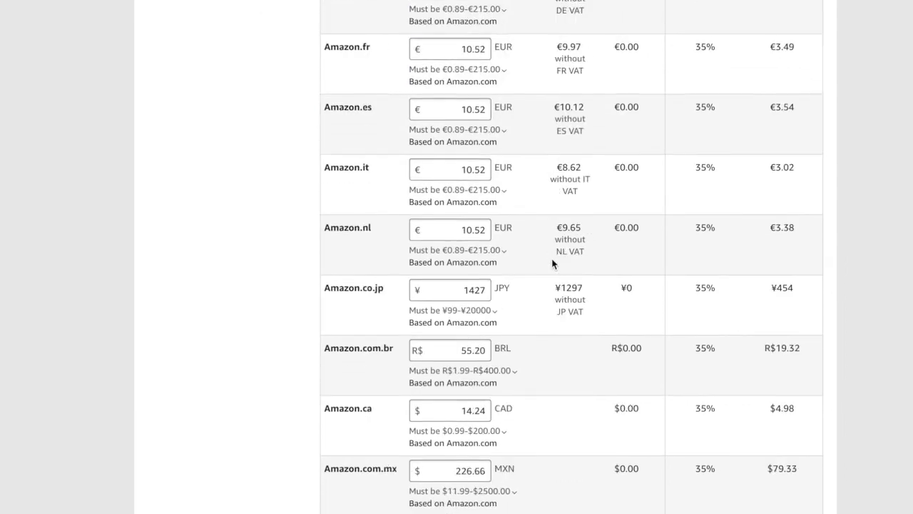
Review the book lending option and the pre-order terms at the end of the pricing page
{"action": "scroll", "coordinate": [552, 262], "scroll_direction": "down", "scroll_amount": 12}
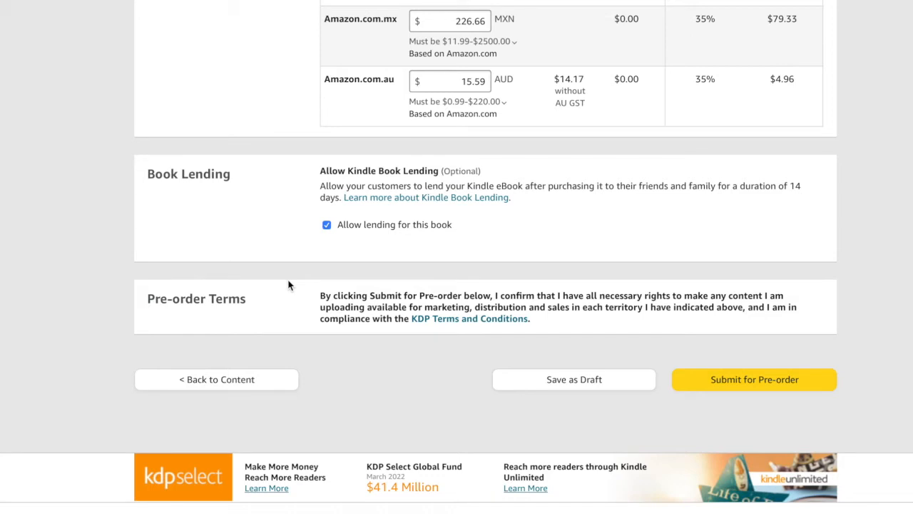
{"action": "scroll", "coordinate": [426, 387], "scroll_direction": "up", "scroll_amount": 1}
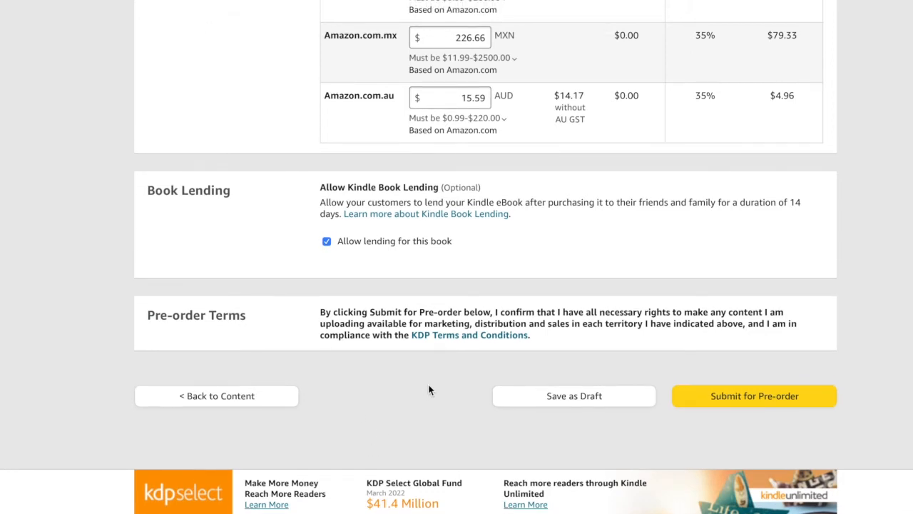
{"action": "scroll", "coordinate": [428, 390], "scroll_direction": "down", "scroll_amount": 1}
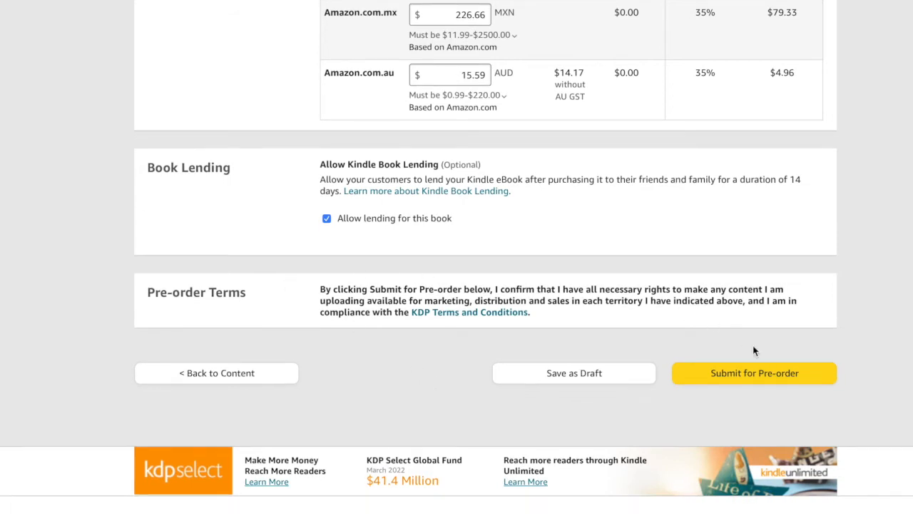
{"action": "scroll", "coordinate": [771, 380], "scroll_direction": "up", "scroll_amount": 1}
Look over the pricing page once more and submit the eBook for pre-order
{"action": "scroll", "coordinate": [757, 378], "scroll_direction": "up", "scroll_amount": 15}
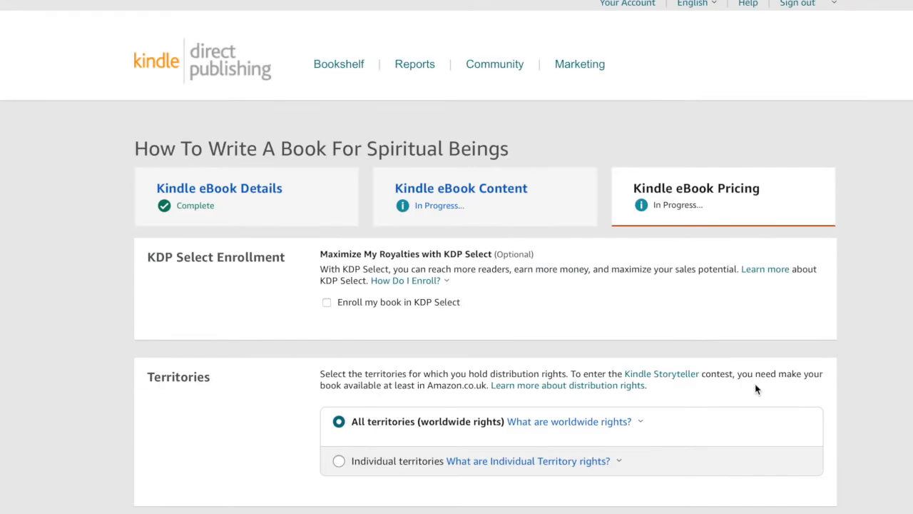
{"action": "scroll", "coordinate": [756, 388], "scroll_direction": "down", "scroll_amount": 10}
{"action": "scroll", "coordinate": [756, 389], "scroll_direction": "down", "scroll_amount": 8}
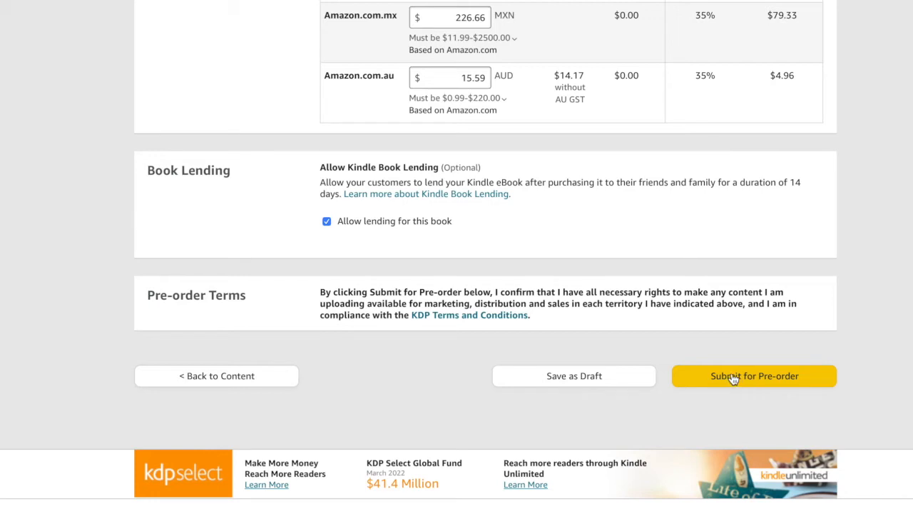
{"action": "left_click", "coordinate": [733, 378]}
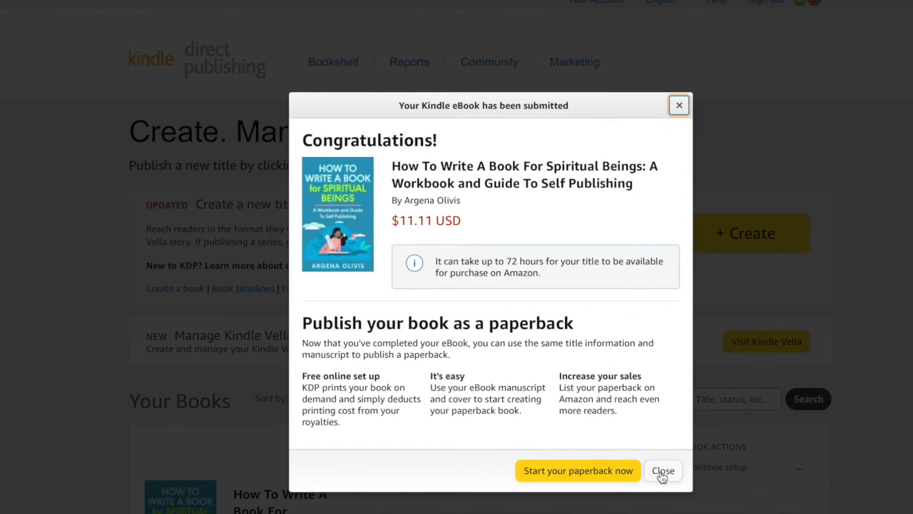
Read the availability notice in the submission confirmation, and close the confirmation
{"action": "left_click_drag", "start_coordinate": [452, 264], "coordinate": [556, 262]}
{"action": "left_click", "coordinate": [564, 285]}
{"action": "scroll", "coordinate": [600, 345], "scroll_direction": "down", "scroll_amount": 2}
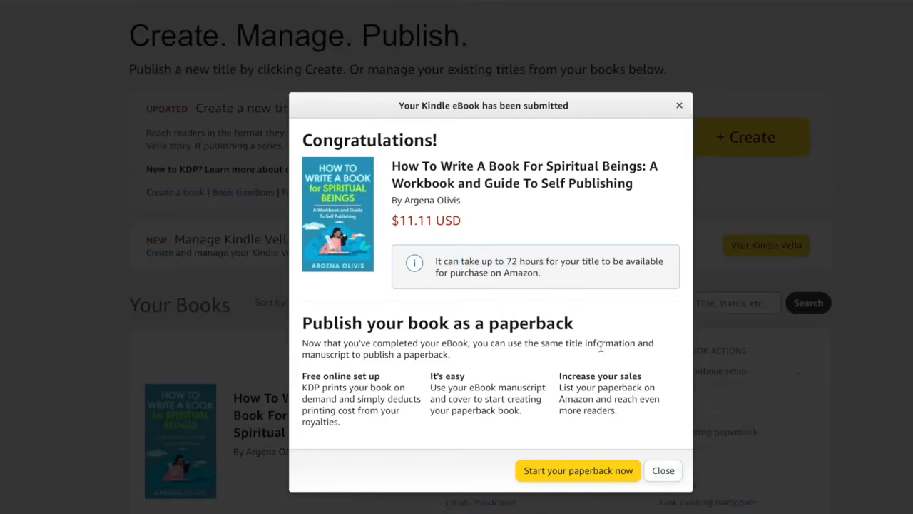
{"action": "left_click", "coordinate": [663, 471]}
{"action": "scroll", "coordinate": [645, 396], "scroll_direction": "down", "scroll_amount": 2}
{"action": "scroll", "coordinate": [646, 398], "scroll_direction": "up", "scroll_amount": 2}
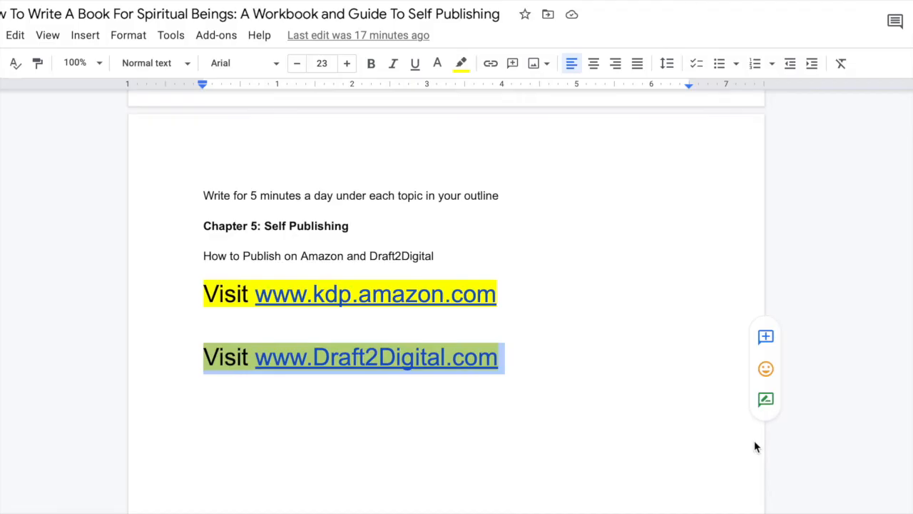
{"action": "left_click", "coordinate": [512, 360]}
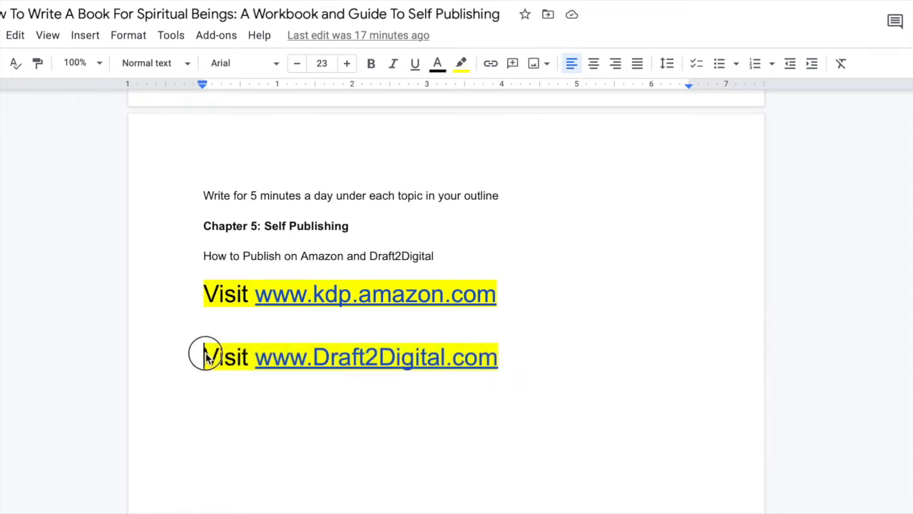
{"action": "left_click_drag", "start_coordinate": [204, 354], "coordinate": [515, 355]}
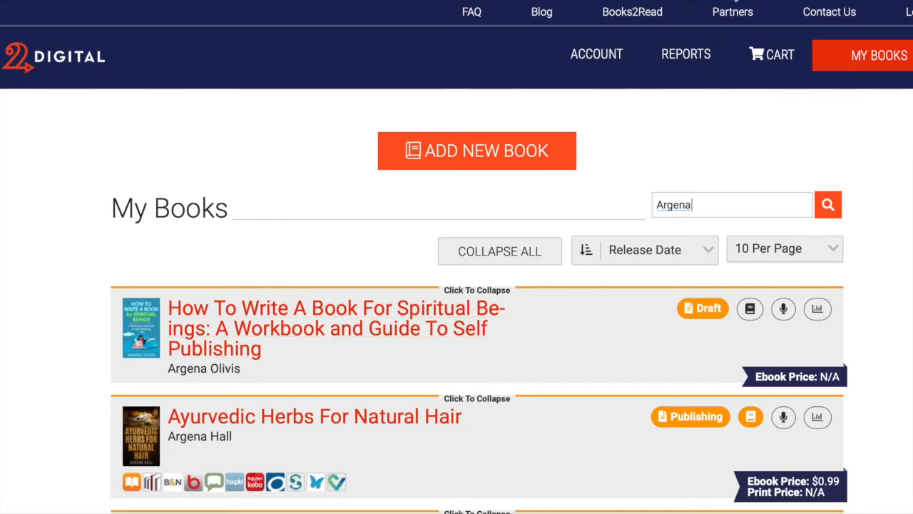
Switch to Draft2Digital, start a new book project from My Books and look over its setup page
{"action": "left_click", "coordinate": [505, 159]}
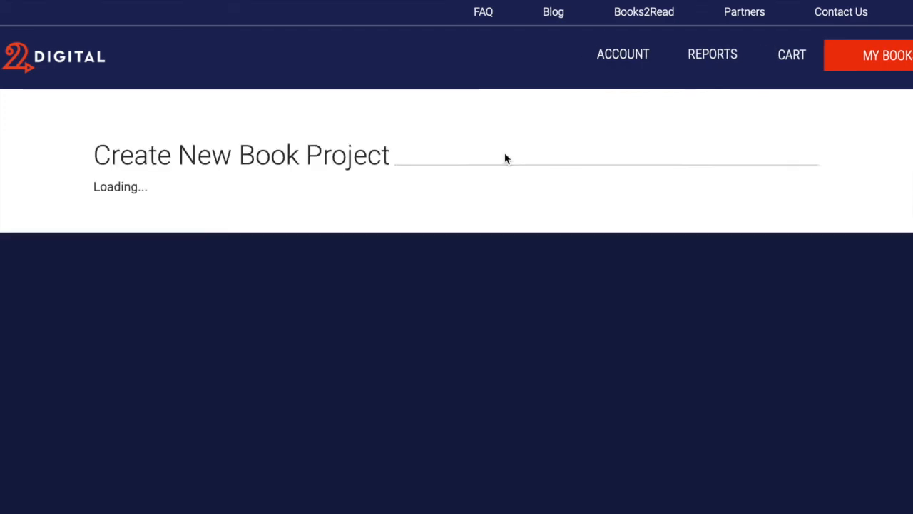
{"action": "scroll", "coordinate": [567, 339], "scroll_direction": "down", "scroll_amount": 5}
{"action": "scroll", "coordinate": [566, 339], "scroll_direction": "up", "scroll_amount": 5}
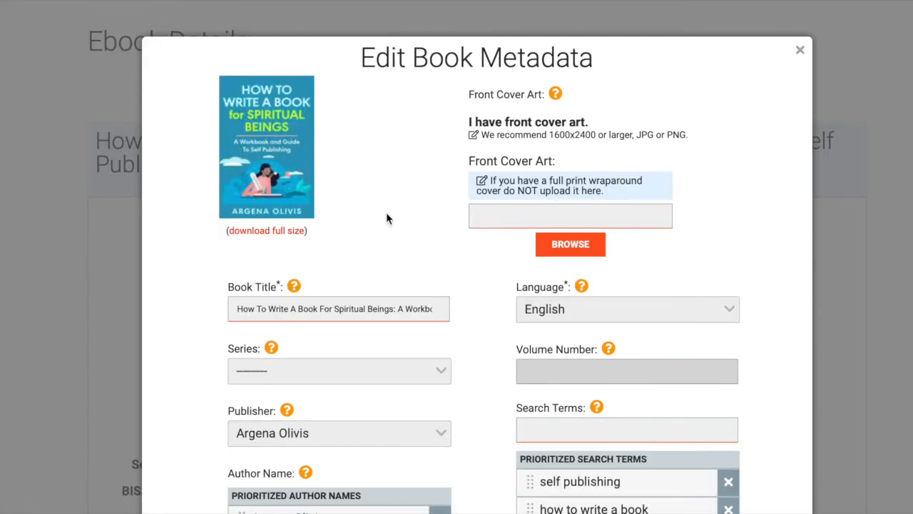
Review the front cover, title, series, publisher, author, language and search terms in the book metadata form
{"action": "scroll", "coordinate": [387, 217], "scroll_direction": "down", "scroll_amount": 2}
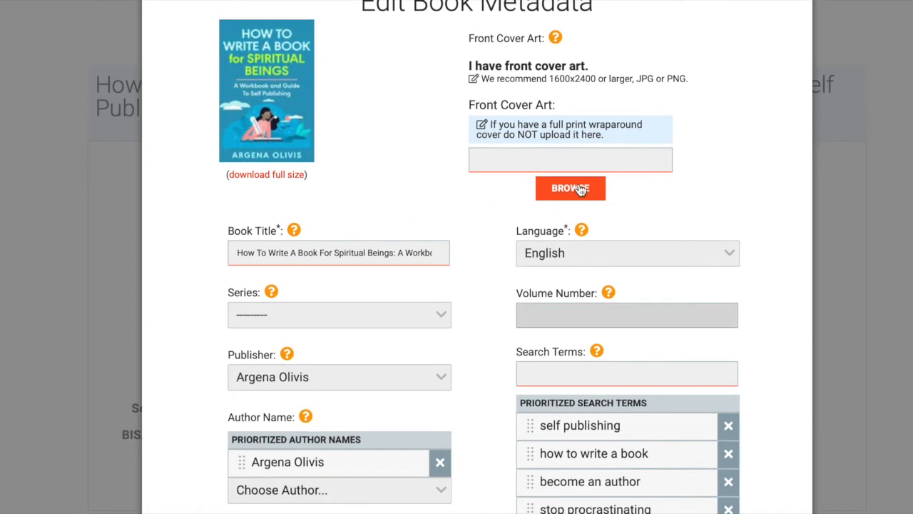
{"action": "scroll", "coordinate": [397, 175], "scroll_direction": "down", "scroll_amount": 1}
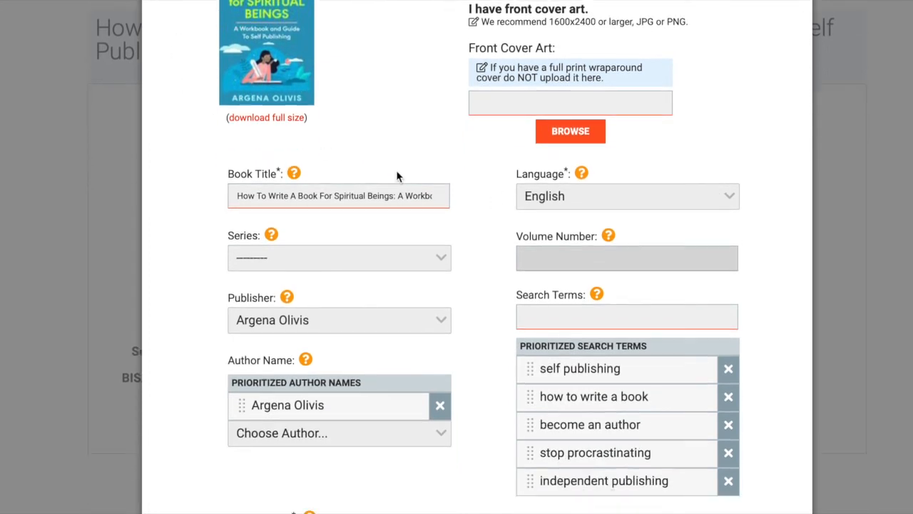
{"action": "scroll", "coordinate": [428, 211], "scroll_direction": "down", "scroll_amount": 3}
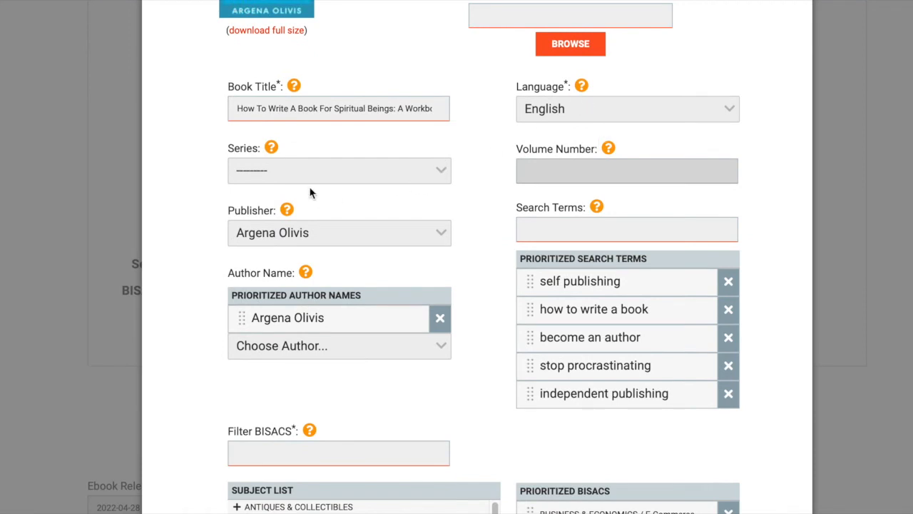
{"action": "scroll", "coordinate": [445, 217], "scroll_direction": "down", "scroll_amount": 1}
{"action": "scroll", "coordinate": [447, 218], "scroll_direction": "down", "scroll_amount": 1}
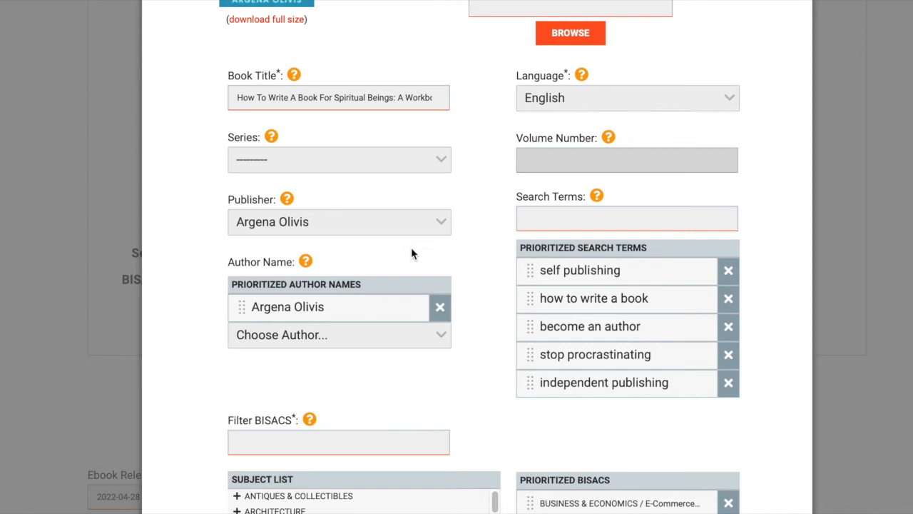
{"action": "scroll", "coordinate": [456, 235], "scroll_direction": "down", "scroll_amount": 1}
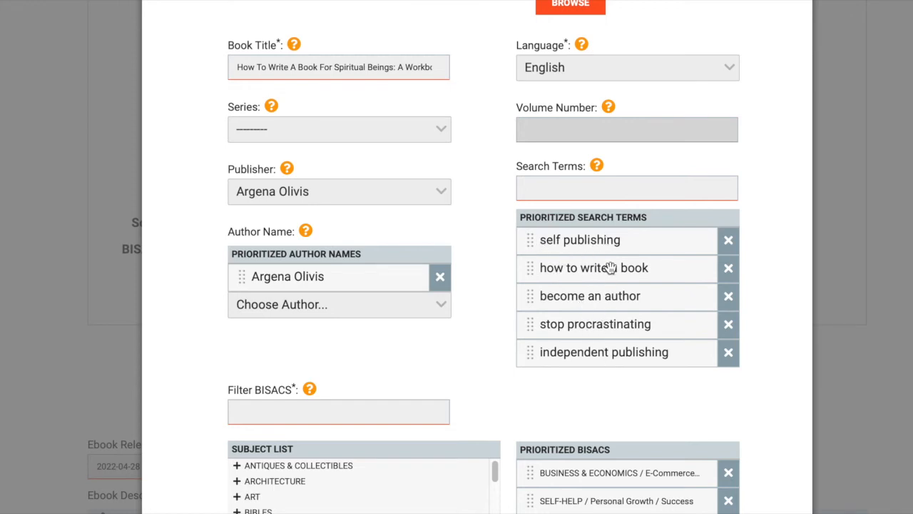
{"action": "scroll", "coordinate": [364, 320], "scroll_direction": "down", "scroll_amount": 1}
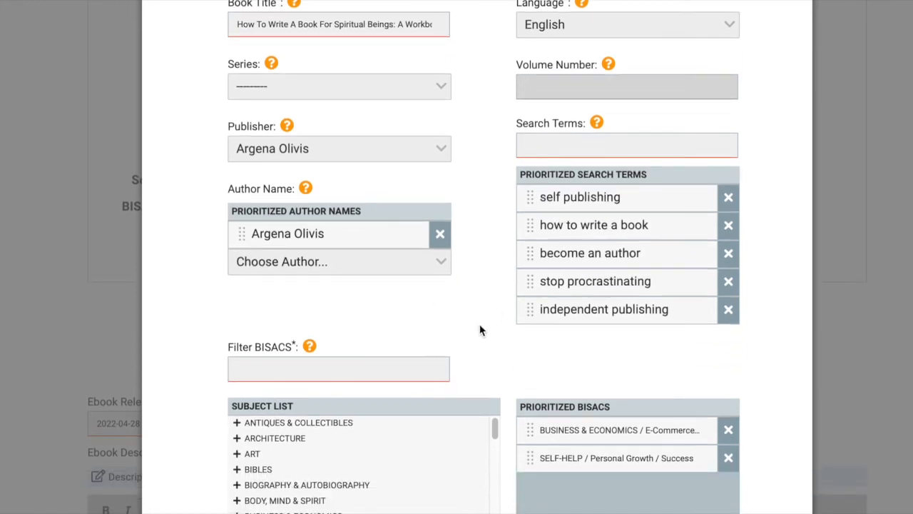
{"action": "mouse_move", "coordinate": [600, 128]}
{"action": "scroll", "coordinate": [549, 278], "scroll_direction": "down", "scroll_amount": 1}
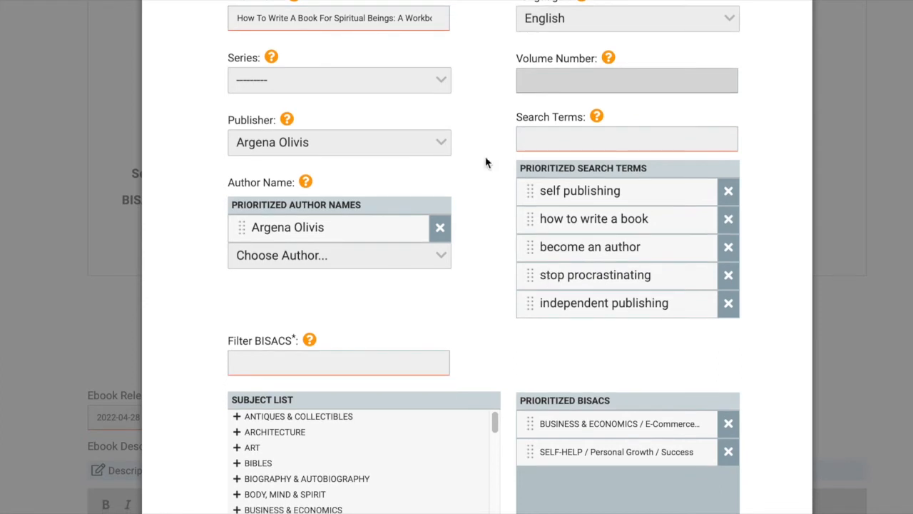
{"action": "scroll", "coordinate": [573, 292], "scroll_direction": "down", "scroll_amount": 1}
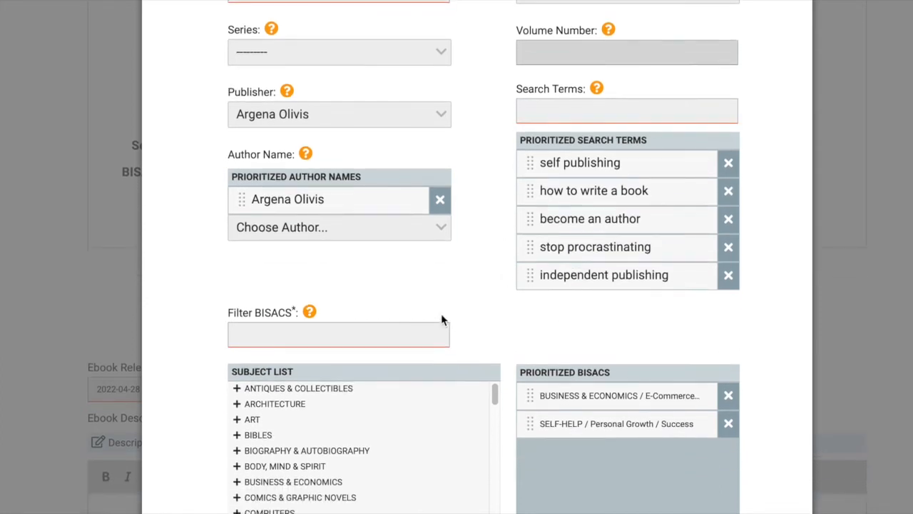
{"action": "scroll", "coordinate": [435, 315], "scroll_direction": "down", "scroll_amount": 1}
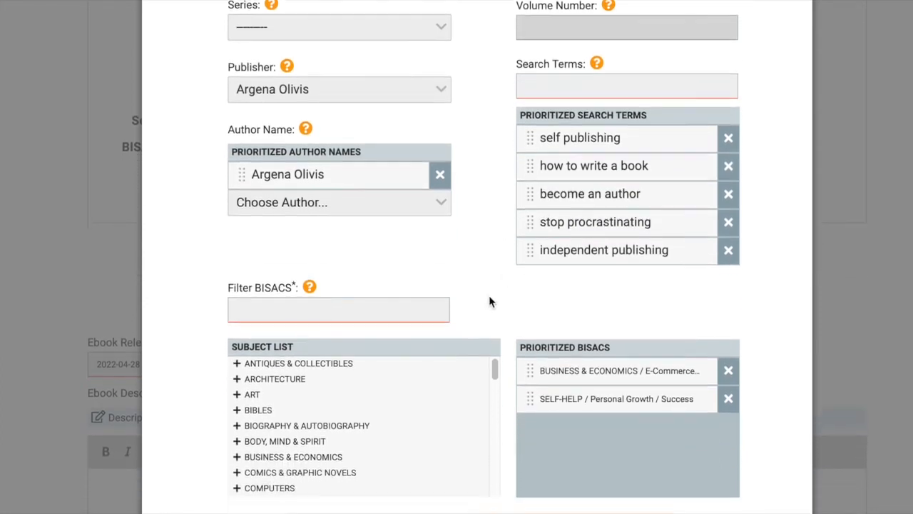
Browse the Buildings subcategories under Architecture in the BISAC subject list and submit the shared metadata
{"action": "scroll", "coordinate": [489, 301], "scroll_direction": "down", "scroll_amount": 3}
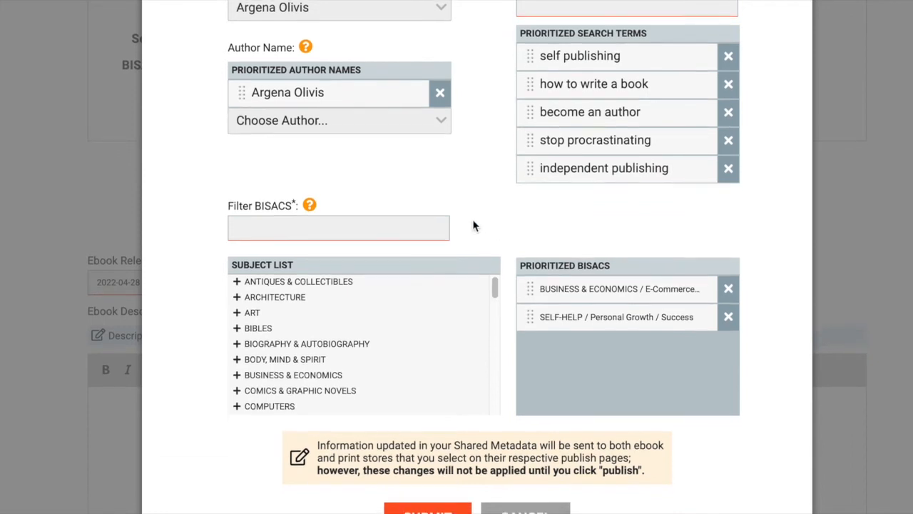
{"action": "scroll", "coordinate": [475, 226], "scroll_direction": "down", "scroll_amount": 1}
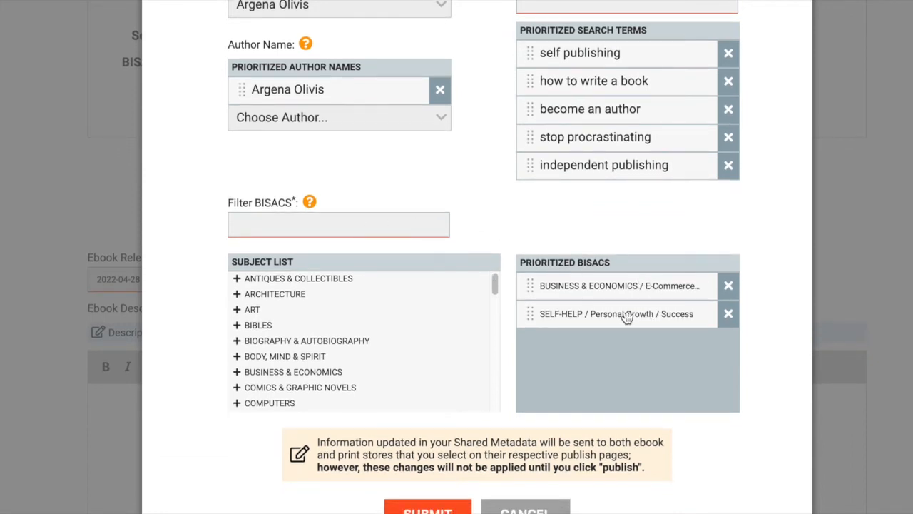
{"action": "scroll", "coordinate": [573, 346], "scroll_direction": "down", "scroll_amount": 1}
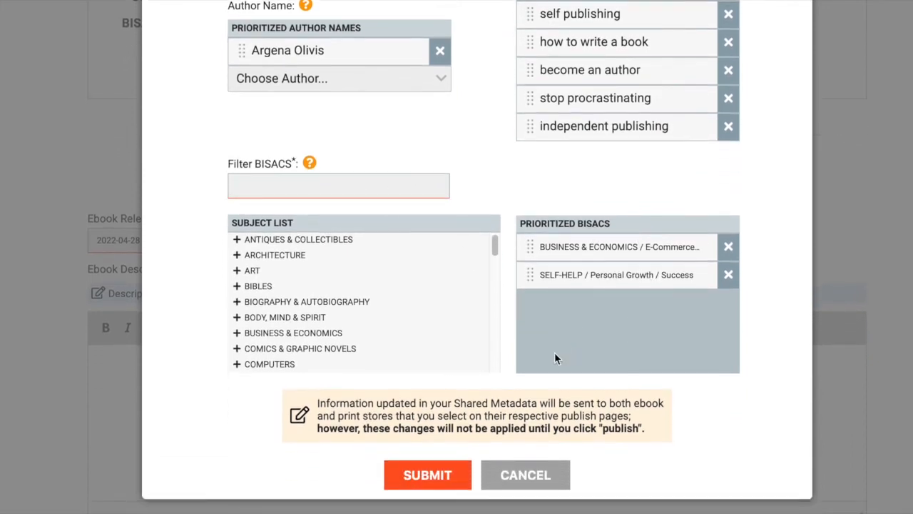
{"action": "left_click", "coordinate": [239, 257]}
{"action": "left_click", "coordinate": [251, 296]}
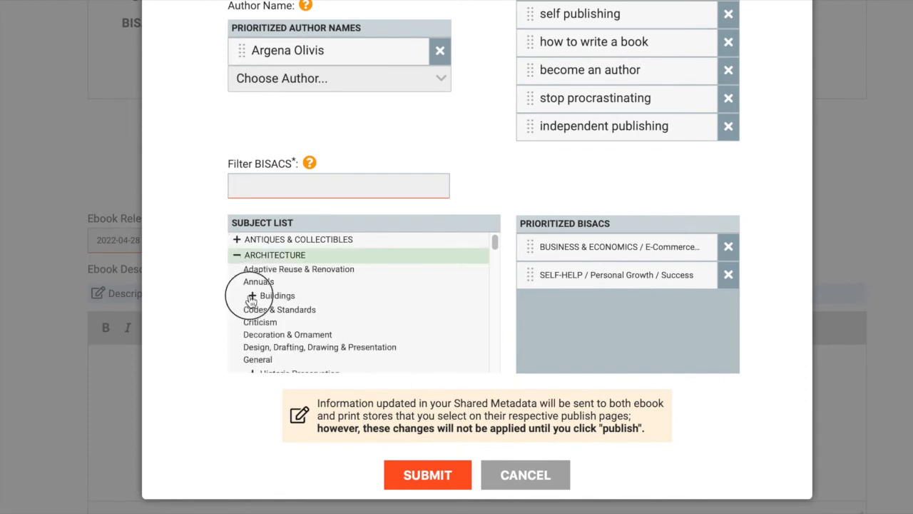
{"action": "scroll", "coordinate": [322, 306], "scroll_direction": "down", "scroll_amount": 1}
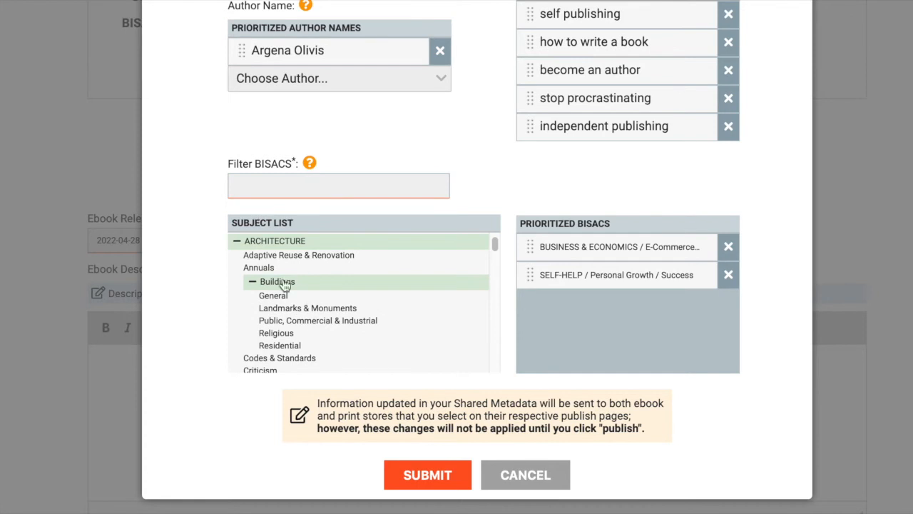
{"action": "scroll", "coordinate": [316, 341], "scroll_direction": "down", "scroll_amount": 3}
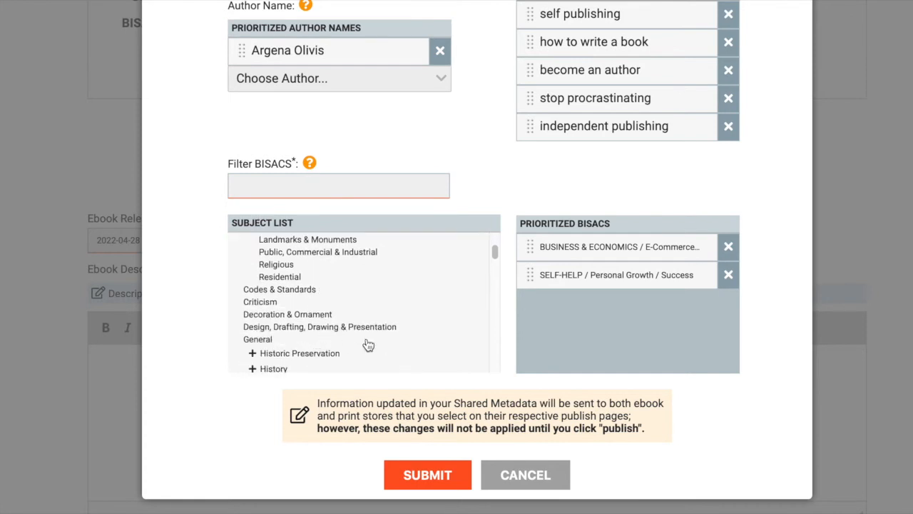
{"action": "left_click", "coordinate": [451, 482]}
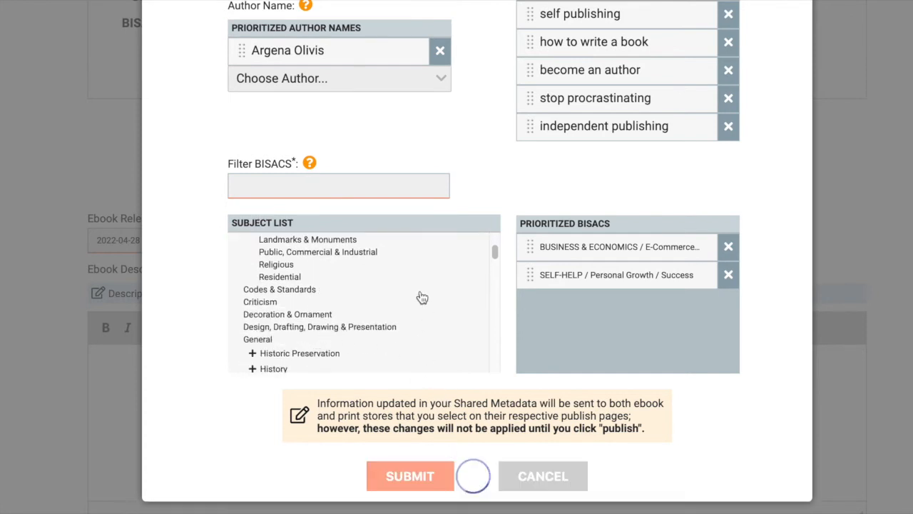
Paste the copied book description into the Ebook Description field
{"action": "scroll", "coordinate": [523, 297], "scroll_direction": "up", "scroll_amount": 3}
{"action": "scroll", "coordinate": [523, 298], "scroll_direction": "down", "scroll_amount": 3}
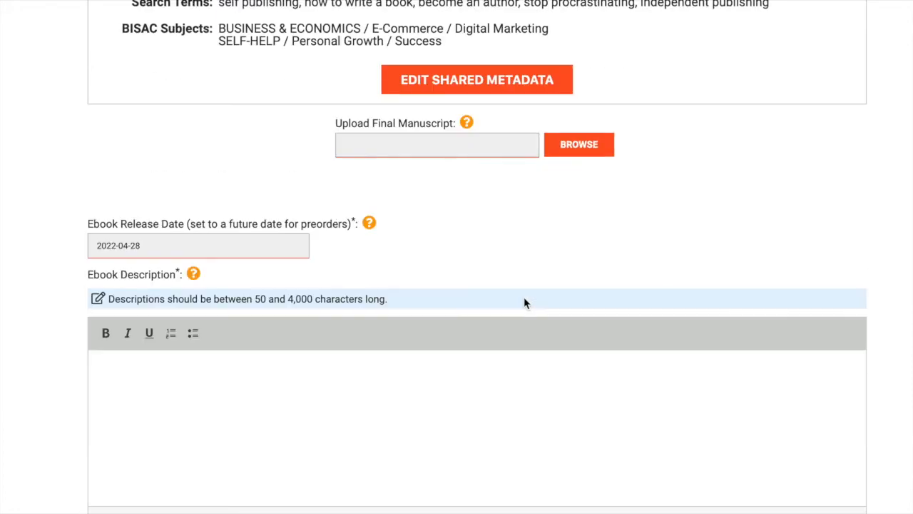
{"action": "scroll", "coordinate": [524, 297], "scroll_direction": "down", "scroll_amount": 2}
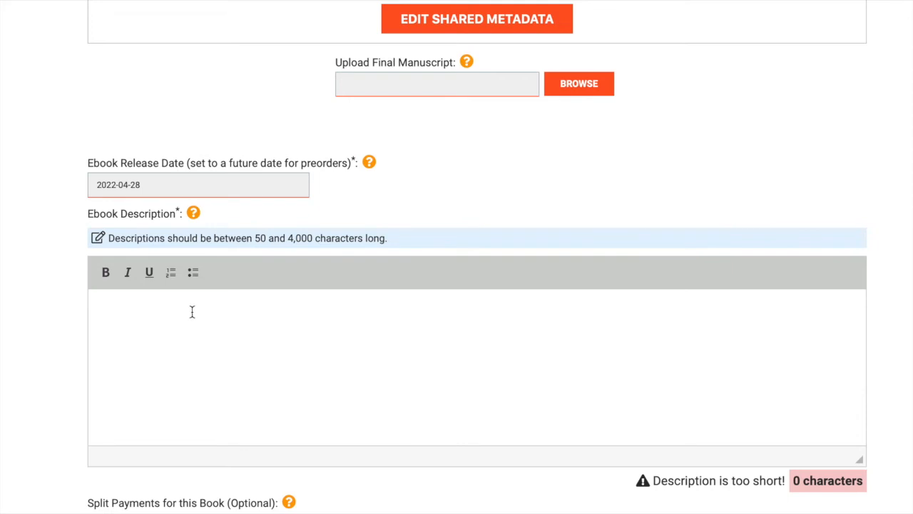
{"action": "left_click", "coordinate": [194, 312]}
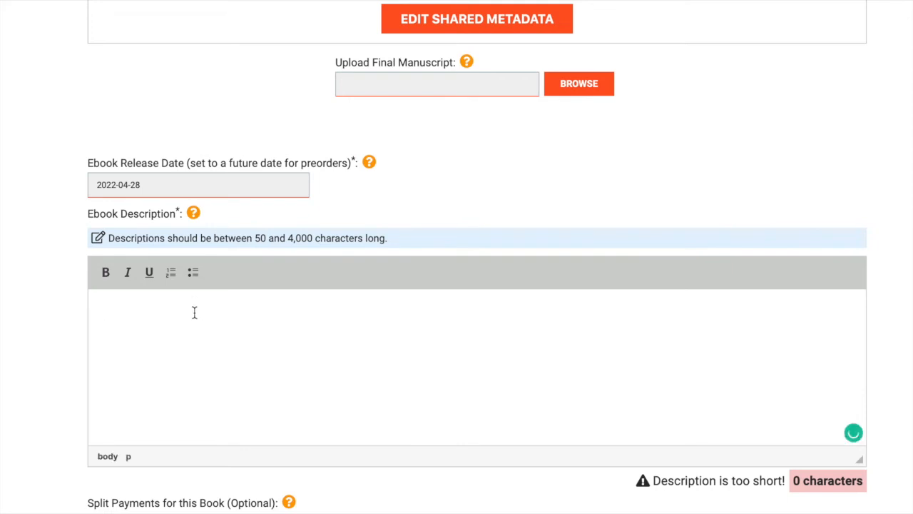
{"action": "key", "text": "ctrl+v"}
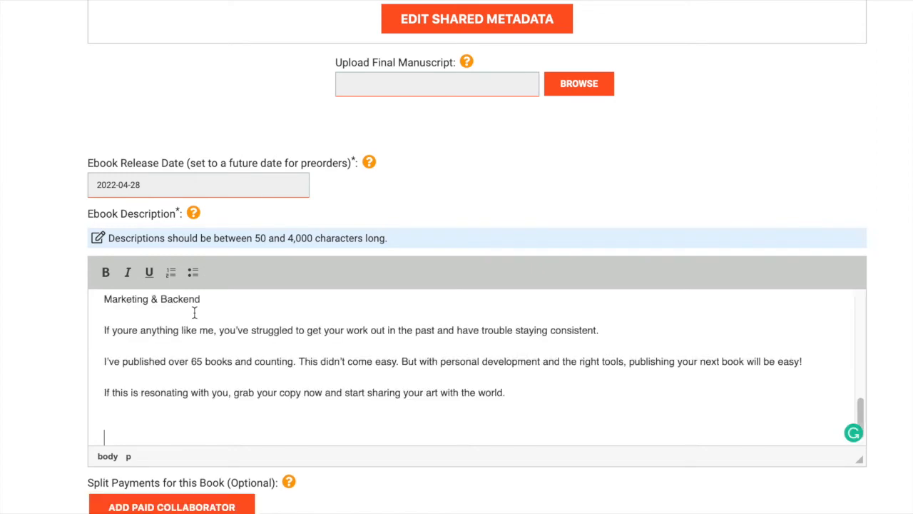
Make the description's opening line "Stop Procrastinating And Publish Your Book, Today!" bold
{"action": "scroll", "coordinate": [335, 362], "scroll_direction": "up", "scroll_amount": 10}
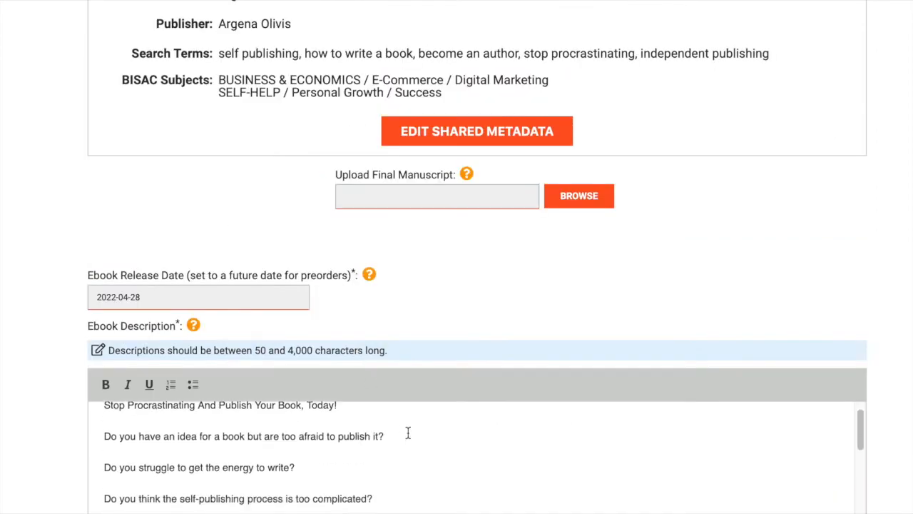
{"action": "scroll", "coordinate": [407, 432], "scroll_direction": "down", "scroll_amount": 5}
{"action": "scroll", "coordinate": [278, 470], "scroll_direction": "up", "scroll_amount": 3}
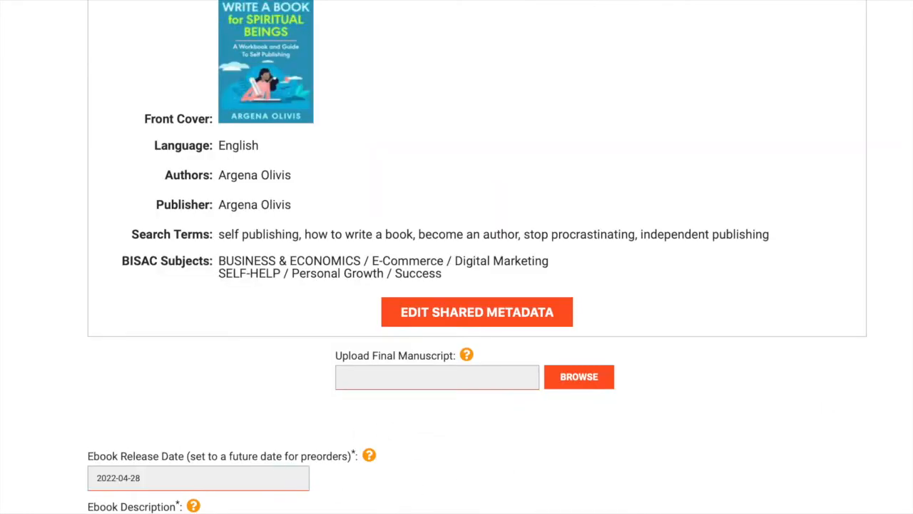
{"action": "scroll", "coordinate": [278, 470], "scroll_direction": "down", "scroll_amount": 5}
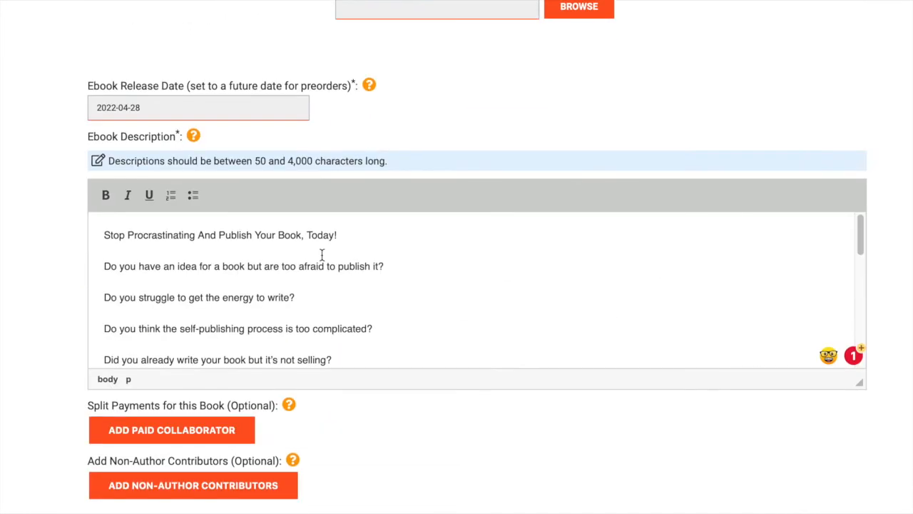
{"action": "triple_click", "coordinate": [272, 227]}
{"action": "left_click", "coordinate": [105, 196]}
{"action": "left_click", "coordinate": [248, 306]}
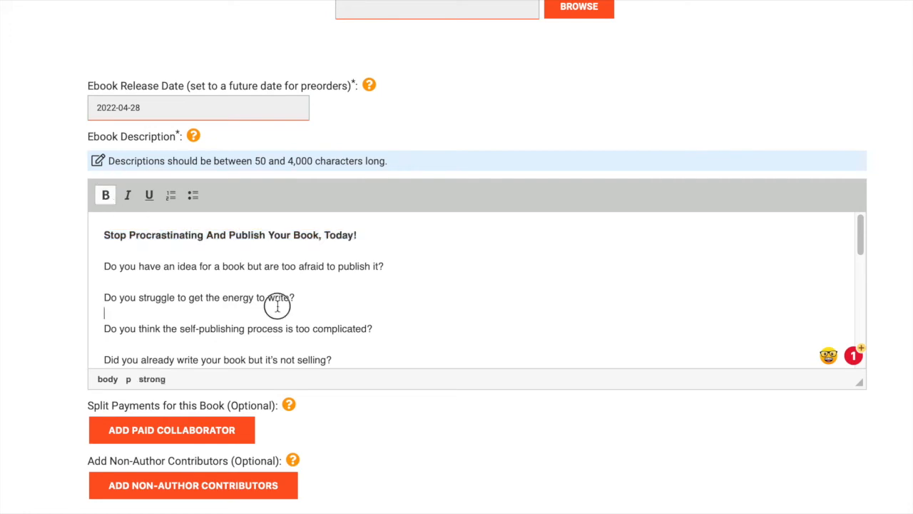
Turn the topics from "Stop Procrastinating" to "Marketing & Backend" into a bulleted list and remove the blank line above it
{"action": "scroll", "coordinate": [249, 303], "scroll_direction": "down", "scroll_amount": 6}
{"action": "left_click_drag", "start_coordinate": [226, 349], "coordinate": [103, 265]}
{"action": "left_click", "coordinate": [195, 199]}
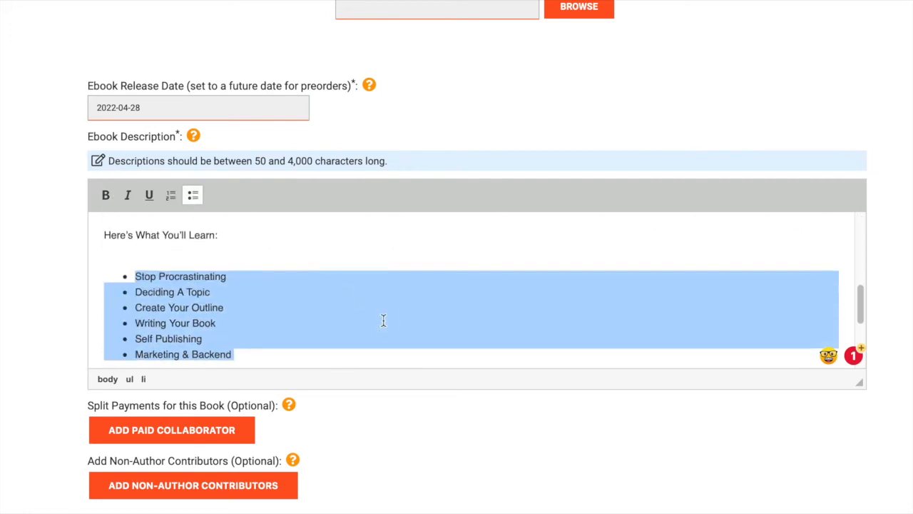
{"action": "left_click", "coordinate": [389, 320]}
{"action": "left_click", "coordinate": [139, 248]}
{"action": "key", "text": "BackSpace"}
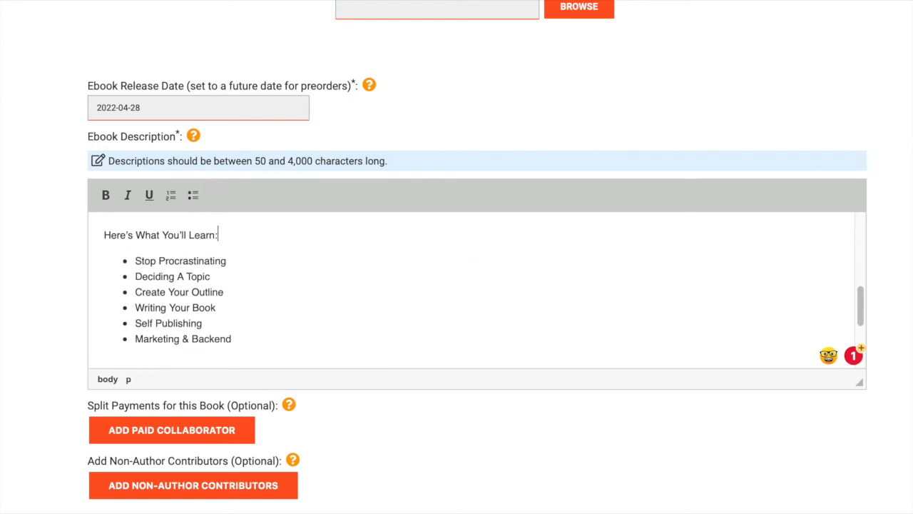
Make the heading "Here's What You'll Learn:" in the description bold
{"action": "left_click_drag", "start_coordinate": [230, 236], "coordinate": [74, 224]}
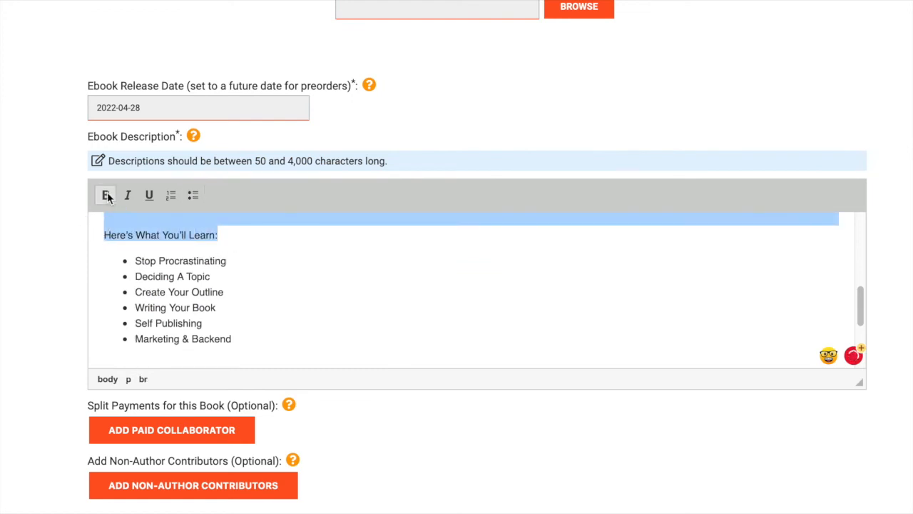
{"action": "left_click", "coordinate": [212, 254]}
{"action": "left_click_drag", "start_coordinate": [226, 240], "coordinate": [99, 222]}
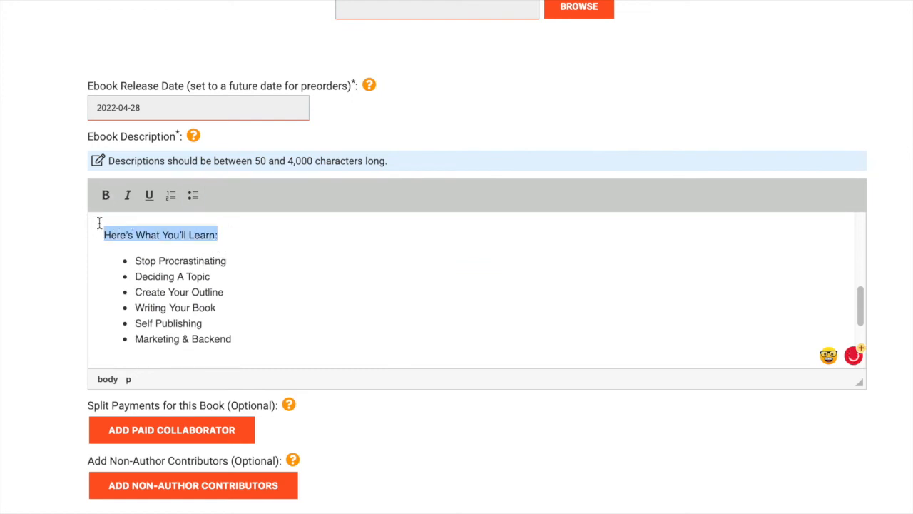
{"action": "key", "text": "ctrl+b"}
Review the manuscript upload, release date, formatted description, contributor options and ebook ISBN choice on the details page
{"action": "scroll", "coordinate": [347, 298], "scroll_direction": "down", "scroll_amount": 5}
{"action": "scroll", "coordinate": [520, 347], "scroll_direction": "down", "scroll_amount": 3}
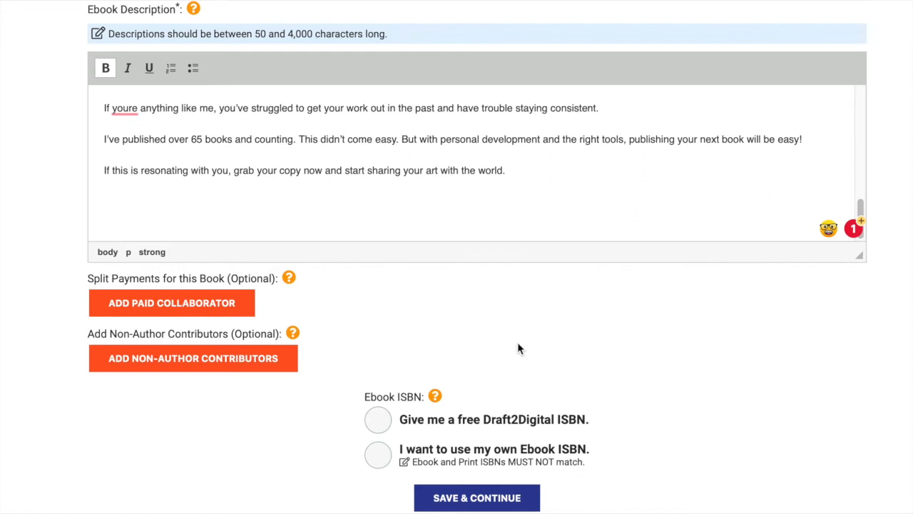
{"action": "scroll", "coordinate": [518, 343], "scroll_direction": "down", "scroll_amount": 1}
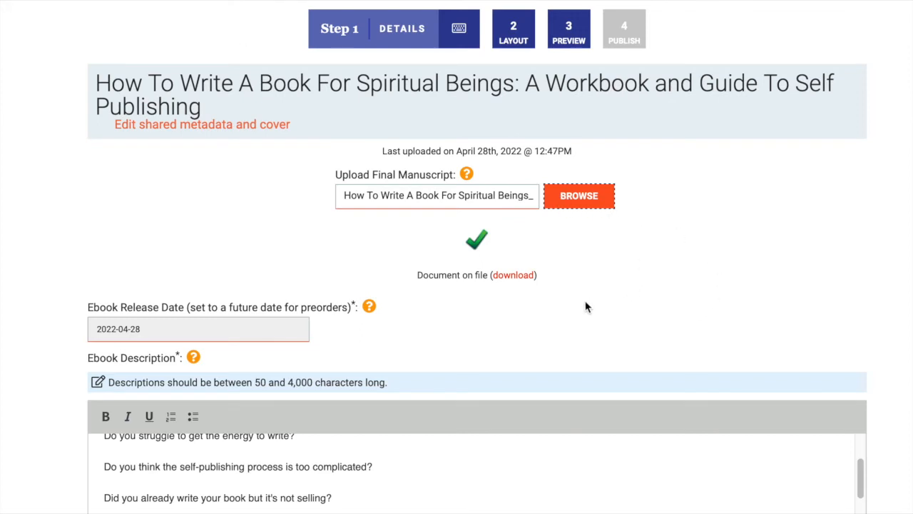
{"action": "scroll", "coordinate": [585, 303], "scroll_direction": "down", "scroll_amount": 1}
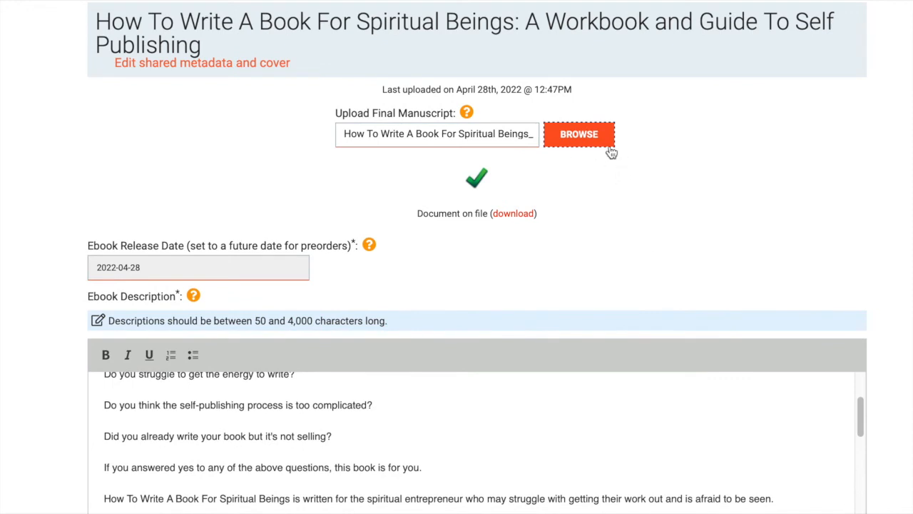
{"action": "scroll", "coordinate": [620, 282], "scroll_direction": "down", "scroll_amount": 2}
{"action": "scroll", "coordinate": [619, 278], "scroll_direction": "down", "scroll_amount": 4}
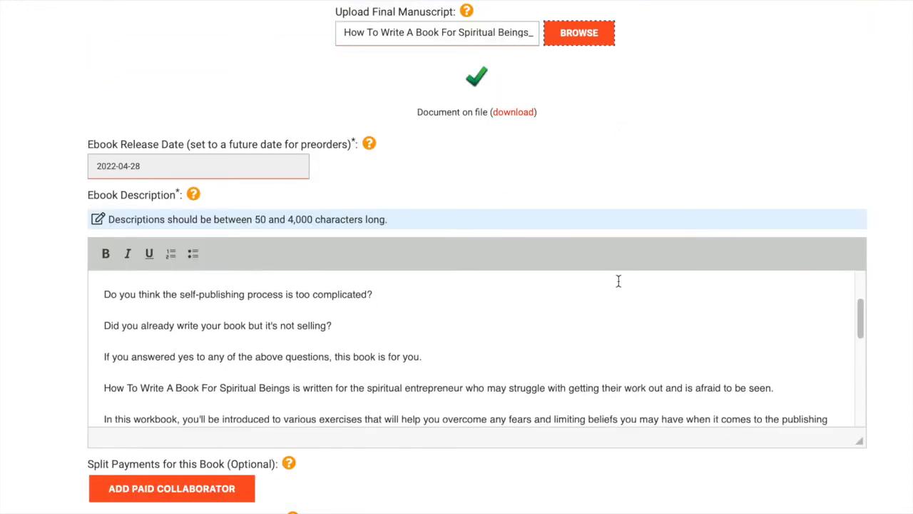
{"action": "scroll", "coordinate": [834, 281], "scroll_direction": "down", "scroll_amount": 2}
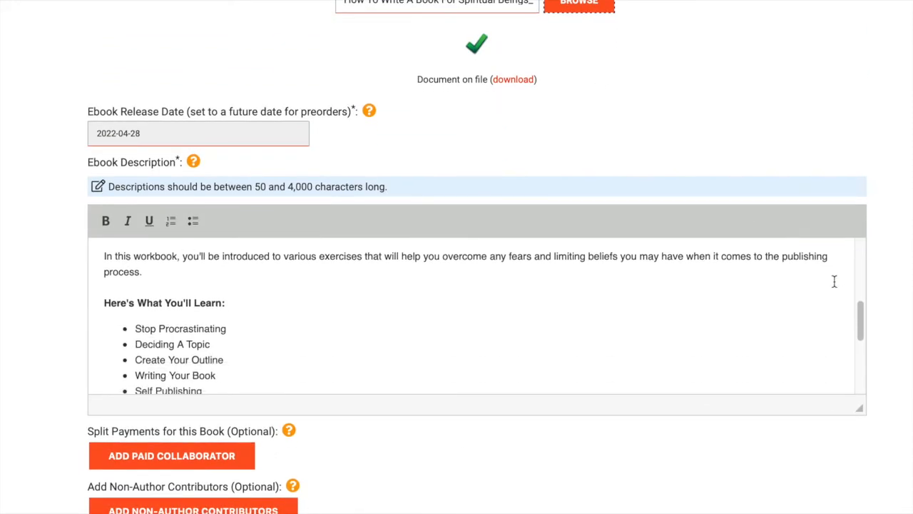
{"action": "scroll", "coordinate": [891, 307], "scroll_direction": "down", "scroll_amount": 2}
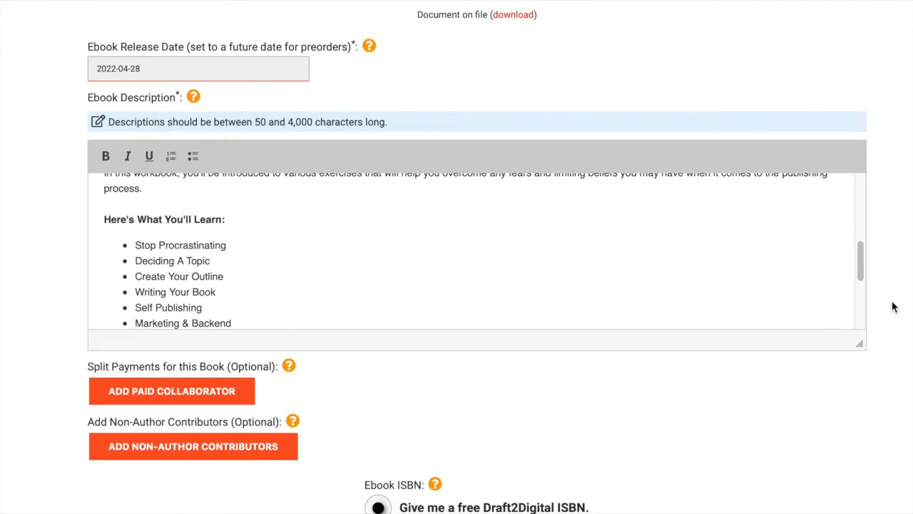
{"action": "scroll", "coordinate": [892, 307], "scroll_direction": "down", "scroll_amount": 3}
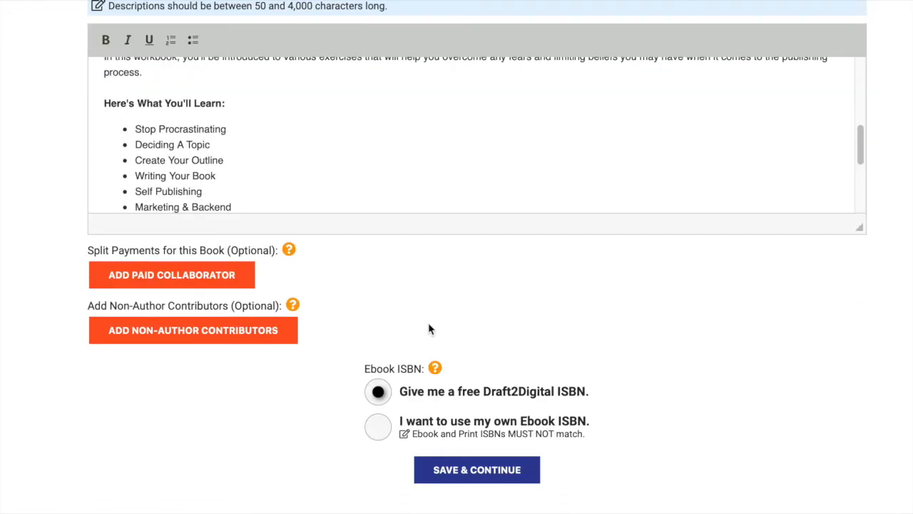
Keep the free Draft2Digital ISBN and save the ebook details to continue to the layout page
{"action": "mouse_move", "coordinate": [440, 368]}
{"action": "left_click", "coordinate": [520, 476]}
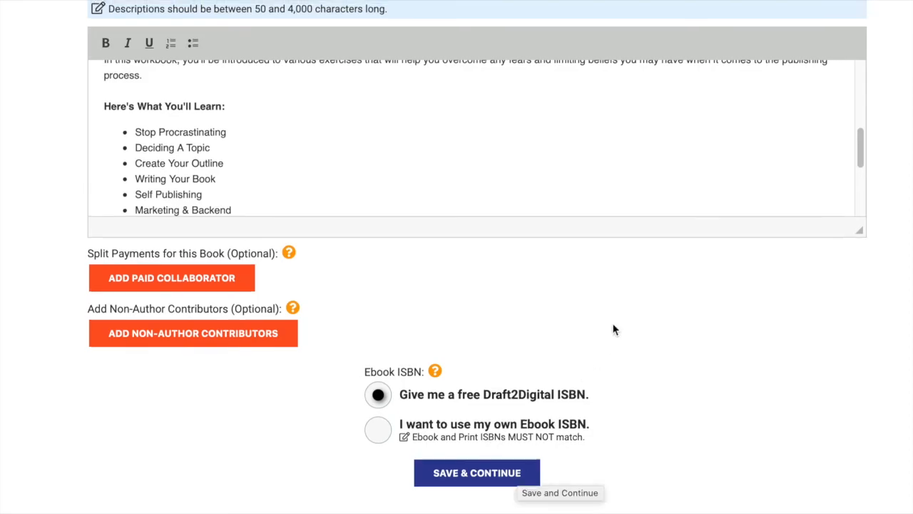
{"action": "scroll", "coordinate": [631, 316], "scroll_direction": "down", "scroll_amount": 5}
{"action": "scroll", "coordinate": [633, 335], "scroll_direction": "down", "scroll_amount": 5}
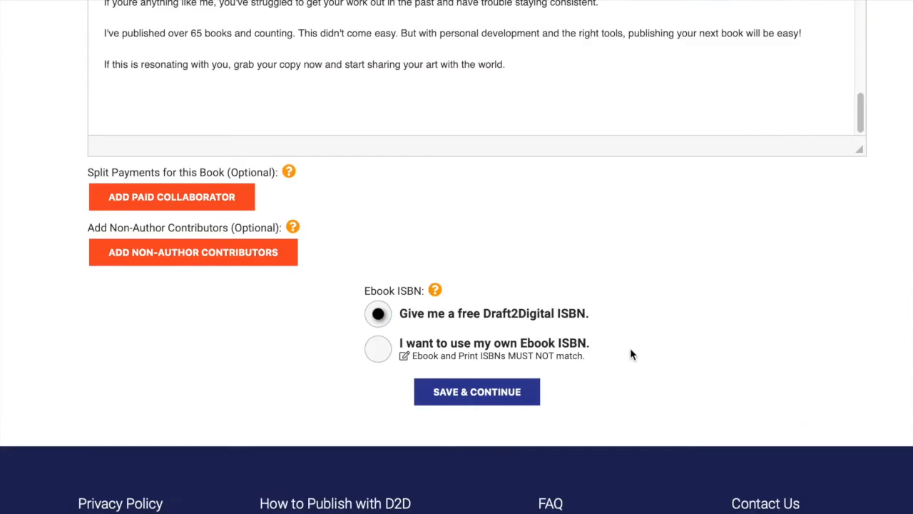
{"action": "left_click", "coordinate": [494, 390]}
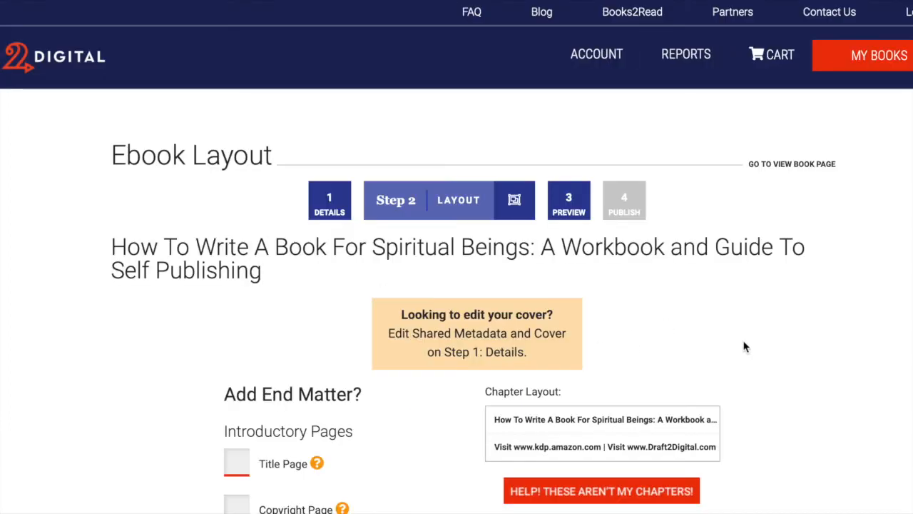
Add the New Release Email Notifications Signup page to the ebook's end matter
{"action": "scroll", "coordinate": [745, 341], "scroll_direction": "down", "scroll_amount": 1}
{"action": "scroll", "coordinate": [745, 338], "scroll_direction": "down", "scroll_amount": 3}
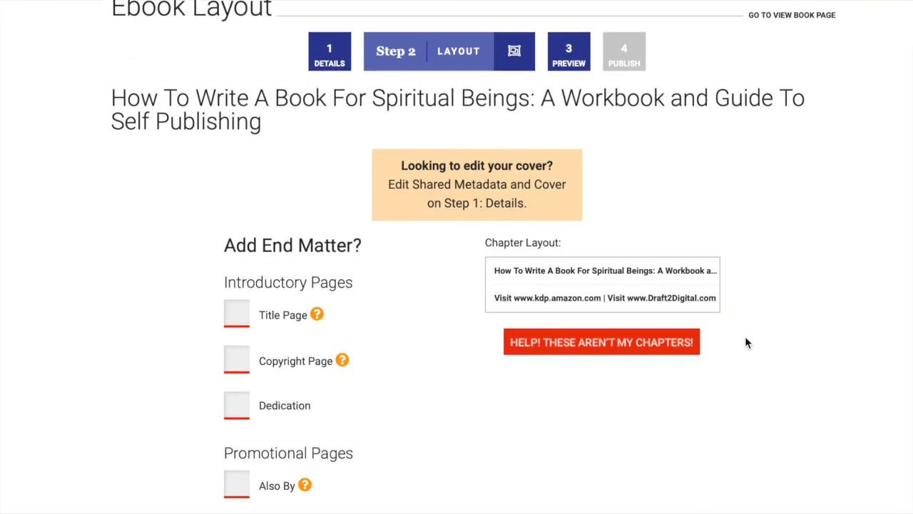
{"action": "scroll", "coordinate": [744, 336], "scroll_direction": "down", "scroll_amount": 2}
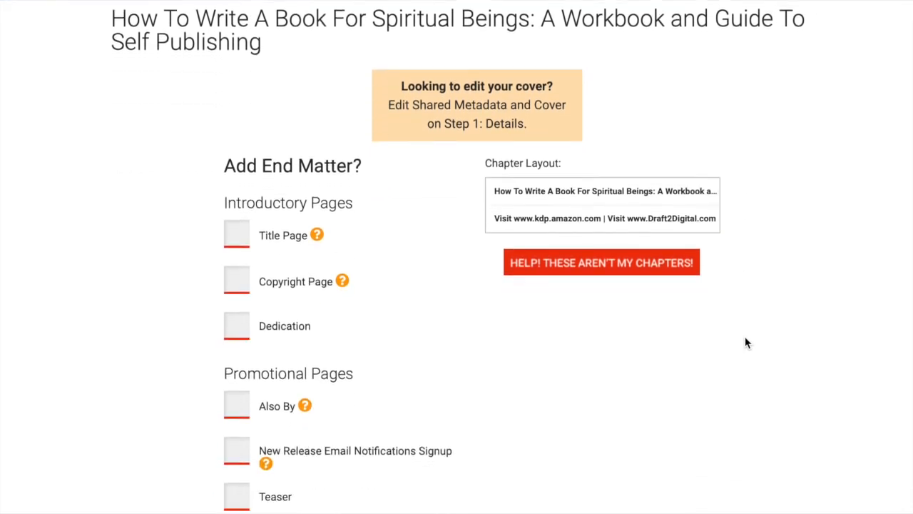
{"action": "mouse_move", "coordinate": [299, 242]}
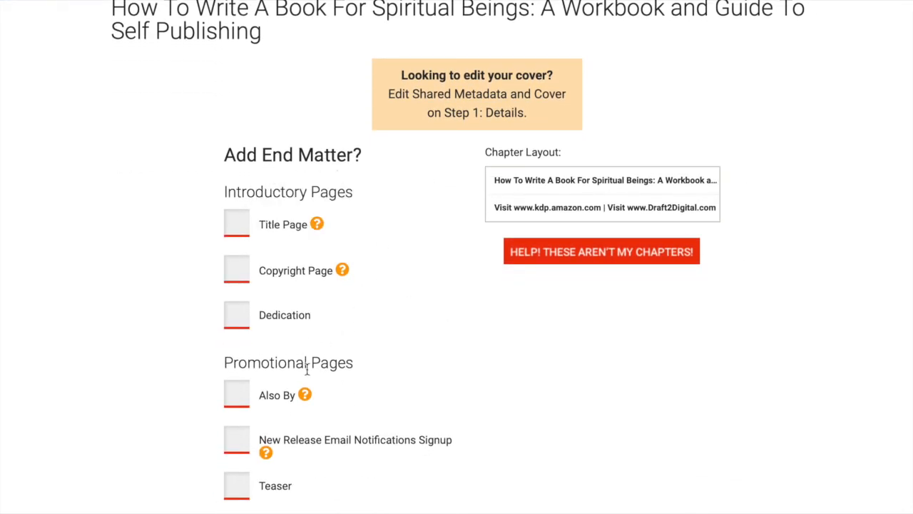
{"action": "scroll", "coordinate": [361, 295], "scroll_direction": "down", "scroll_amount": 1}
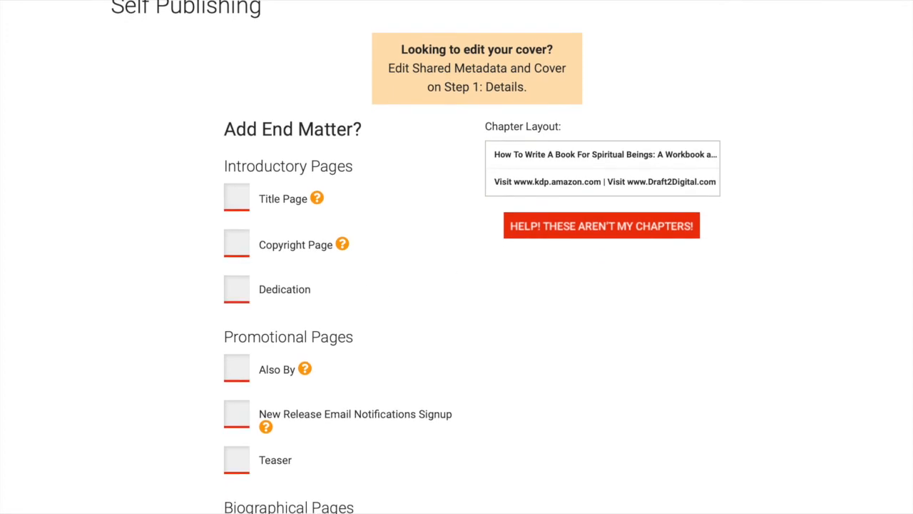
{"action": "scroll", "coordinate": [312, 249], "scroll_direction": "down", "scroll_amount": 2}
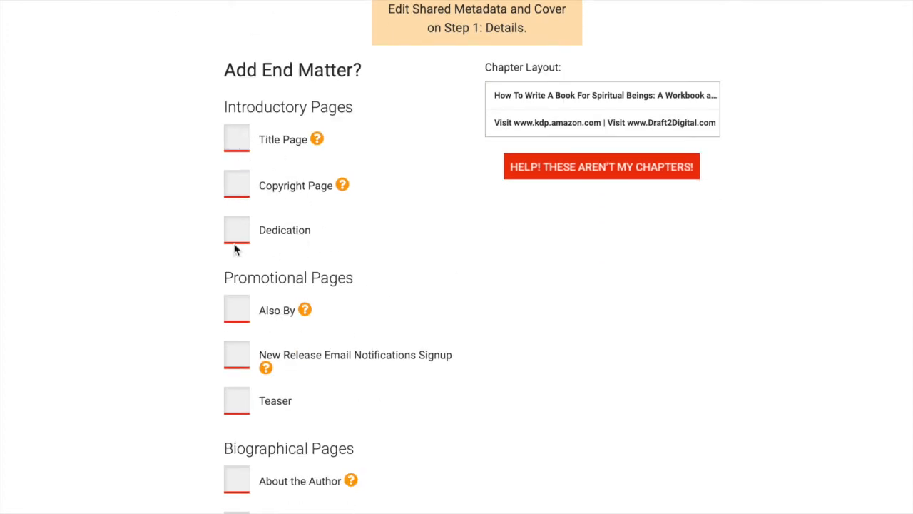
{"action": "scroll", "coordinate": [307, 241], "scroll_direction": "down", "scroll_amount": 1}
{"action": "scroll", "coordinate": [321, 246], "scroll_direction": "down", "scroll_amount": 3}
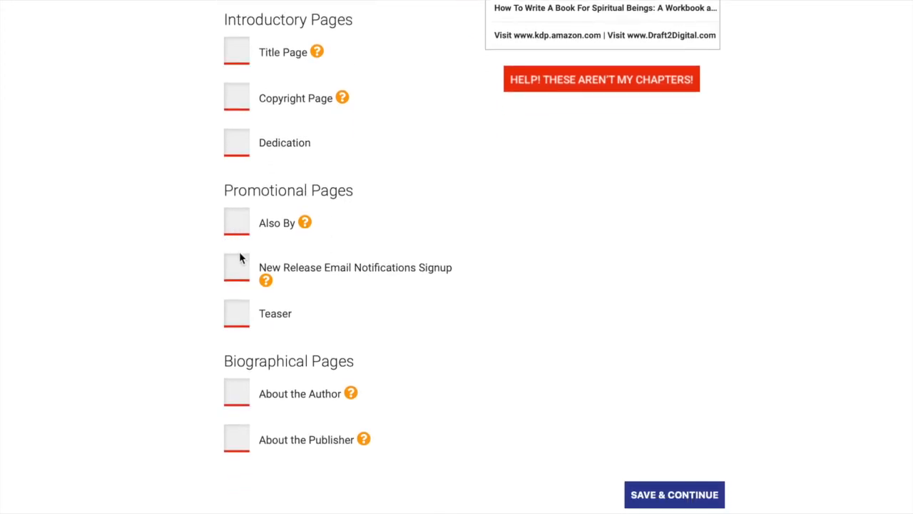
{"action": "left_click", "coordinate": [240, 268]}
{"action": "scroll", "coordinate": [316, 275], "scroll_direction": "down", "scroll_amount": 1}
{"action": "left_click", "coordinate": [231, 318]}
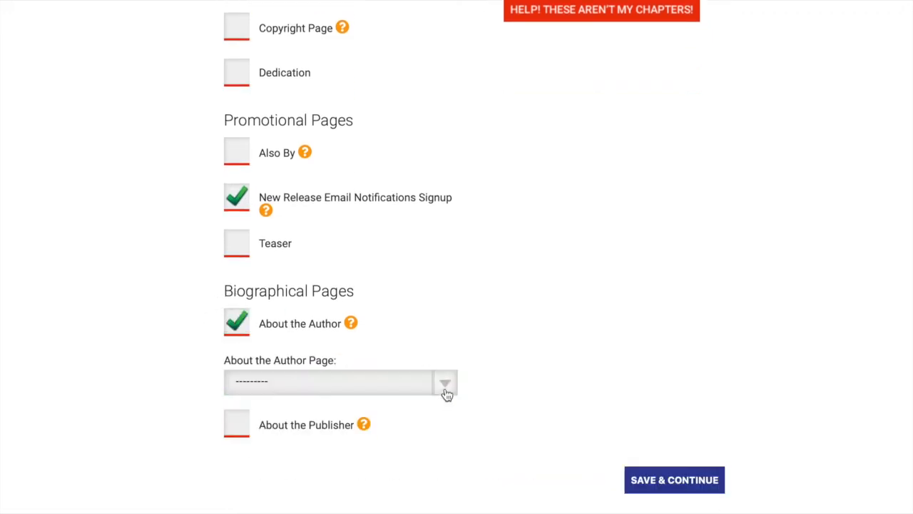
{"action": "scroll", "coordinate": [446, 392], "scroll_direction": "down", "scroll_amount": 1}
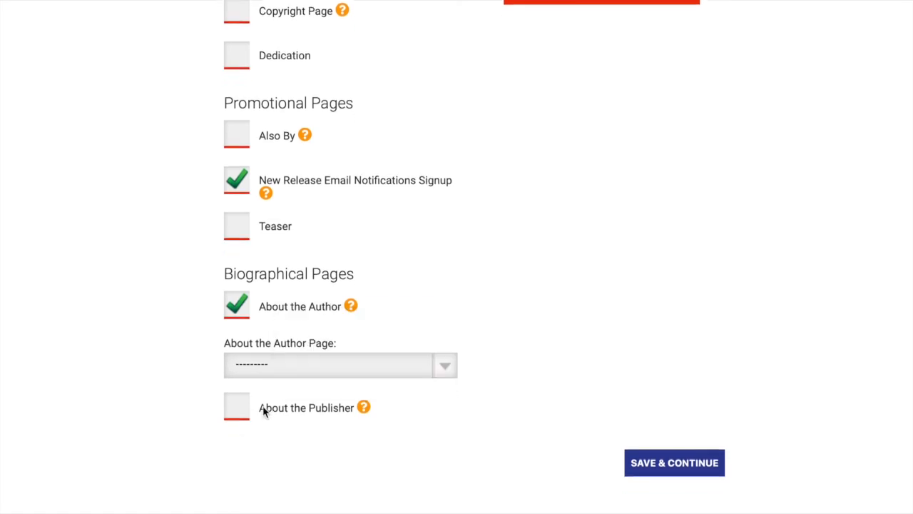
{"action": "left_click", "coordinate": [236, 307]}
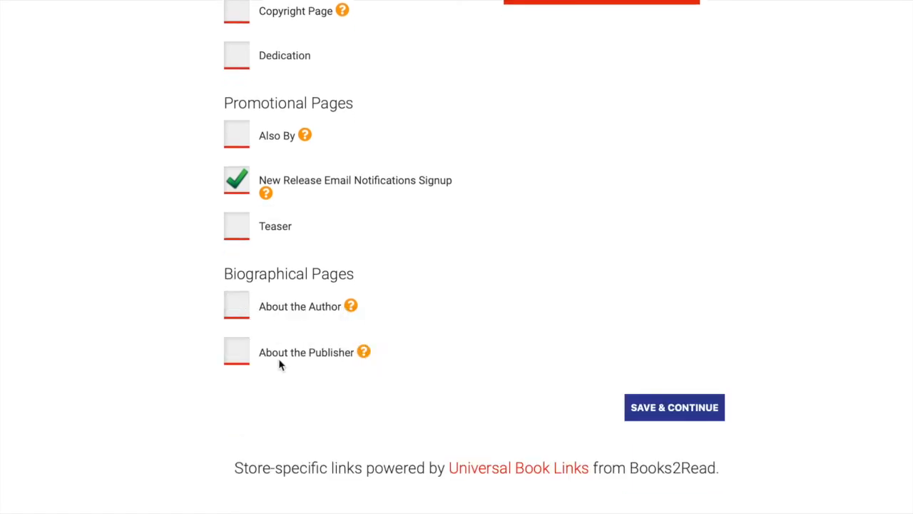
Review the detected chapter layout and the end matter choices
{"action": "scroll", "coordinate": [528, 260], "scroll_direction": "up", "scroll_amount": 5}
{"action": "scroll", "coordinate": [693, 304], "scroll_direction": "down", "scroll_amount": 1}
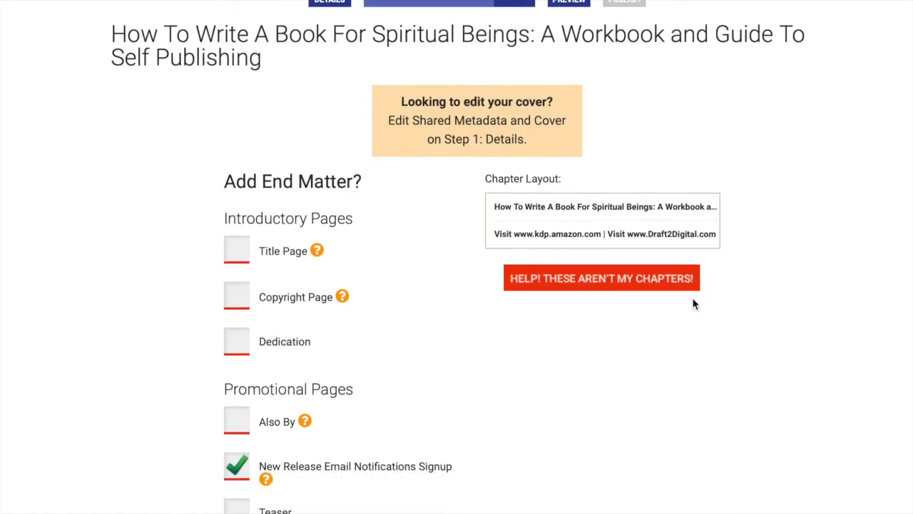
{"action": "scroll", "coordinate": [681, 303], "scroll_direction": "down", "scroll_amount": 2}
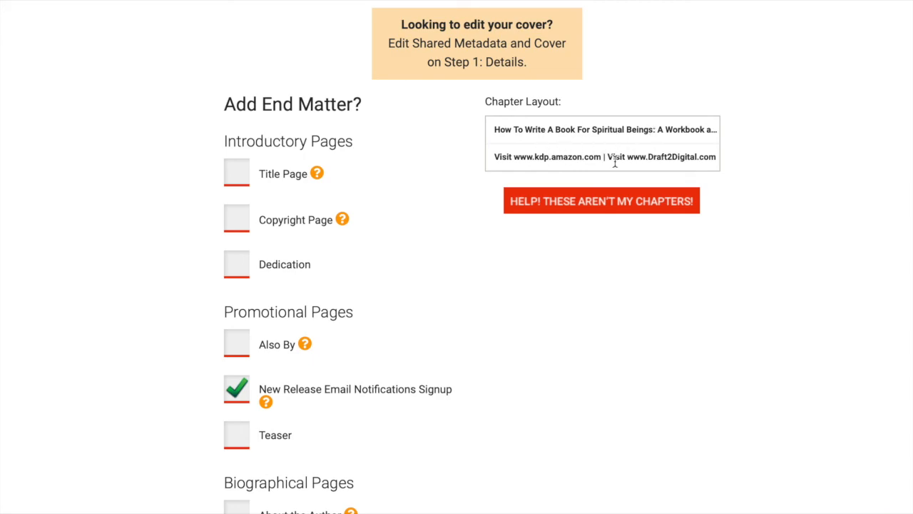
{"action": "scroll", "coordinate": [615, 164], "scroll_direction": "up", "scroll_amount": 3}
{"action": "scroll", "coordinate": [617, 167], "scroll_direction": "down", "scroll_amount": 6}
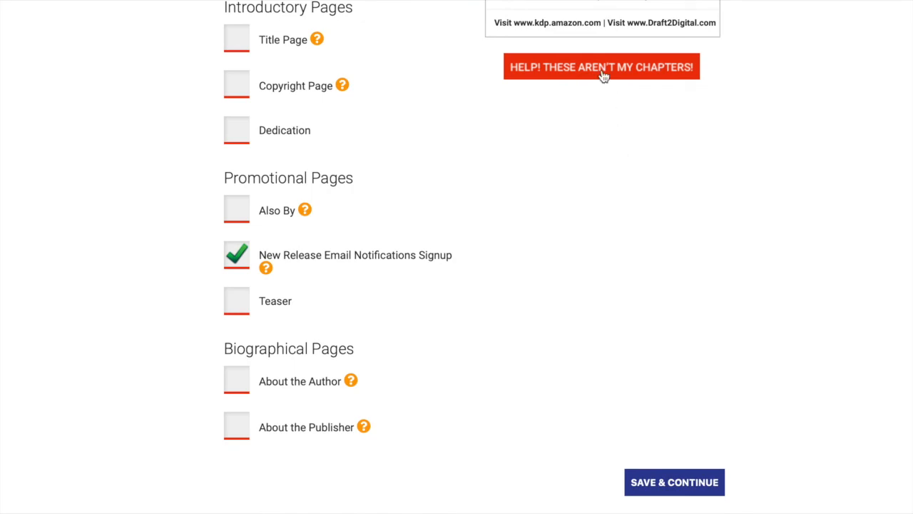
{"action": "scroll", "coordinate": [609, 249], "scroll_direction": "up", "scroll_amount": 10}
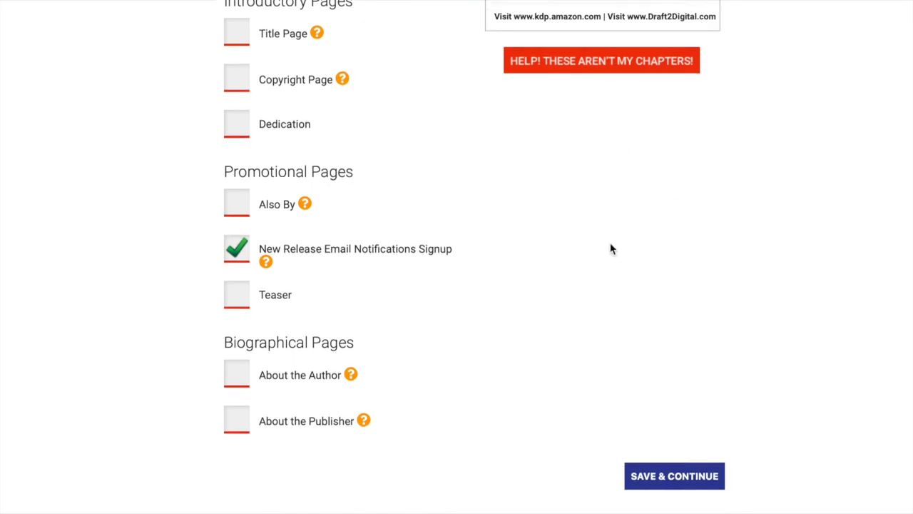
{"action": "scroll", "coordinate": [610, 248], "scroll_direction": "down", "scroll_amount": 4}
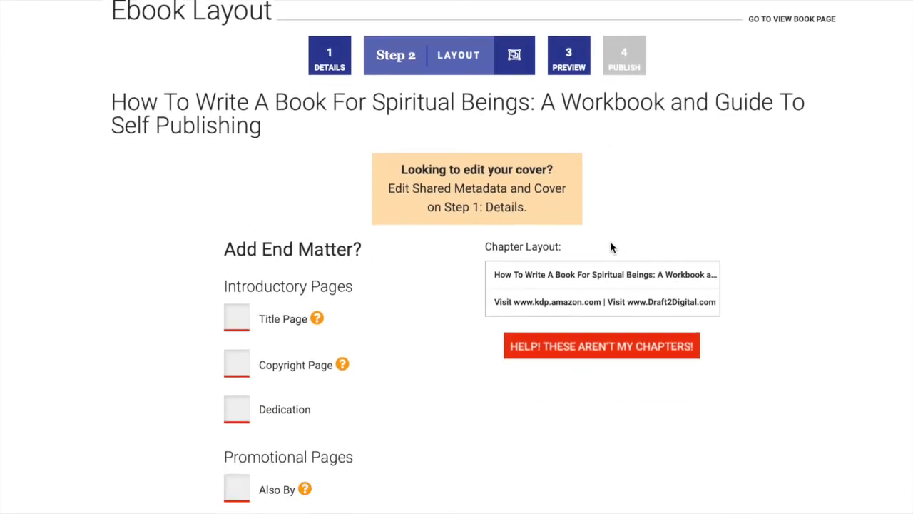
Save the ebook layout and continue to the preview page
{"action": "scroll", "coordinate": [610, 246], "scroll_direction": "down", "scroll_amount": 10}
{"action": "left_click", "coordinate": [660, 346]}
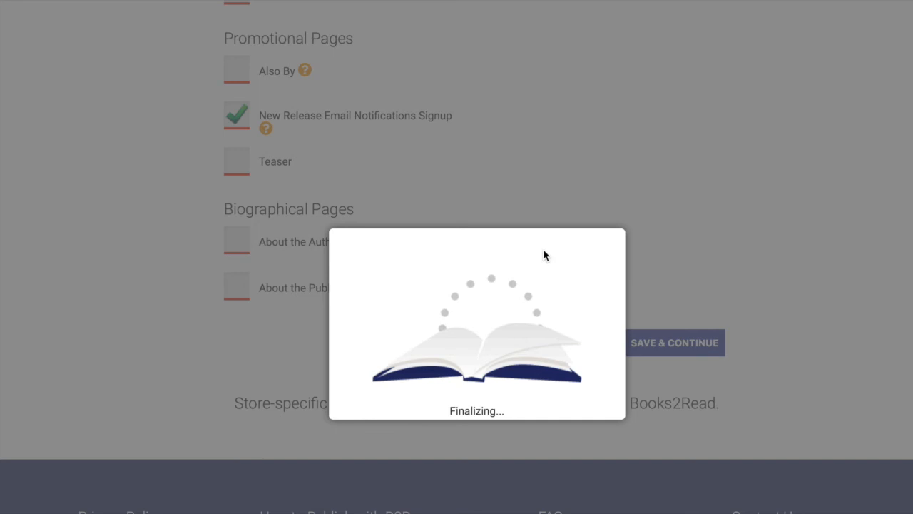
{"action": "scroll", "coordinate": [543, 248], "scroll_direction": "up", "scroll_amount": 3}
{"action": "scroll", "coordinate": [552, 245], "scroll_direction": "down", "scroll_amount": 1}
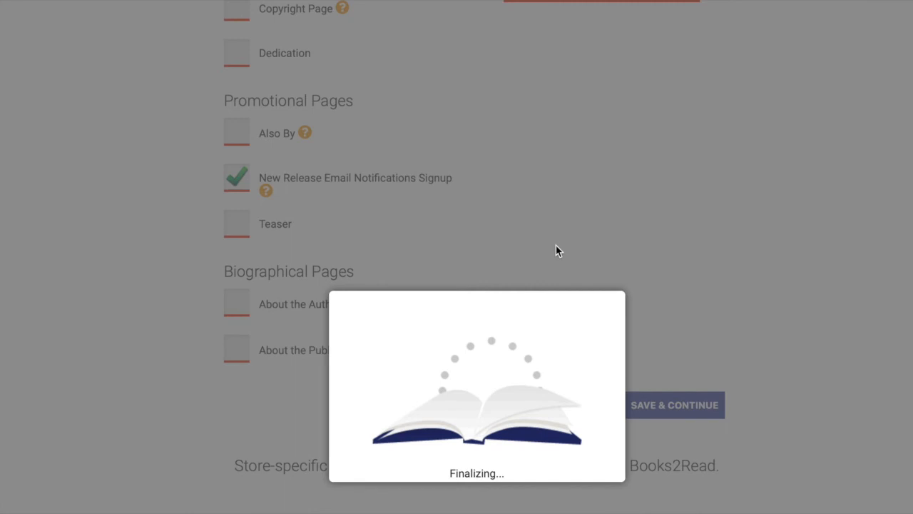
{"action": "scroll", "coordinate": [555, 245], "scroll_direction": "down", "scroll_amount": 3}
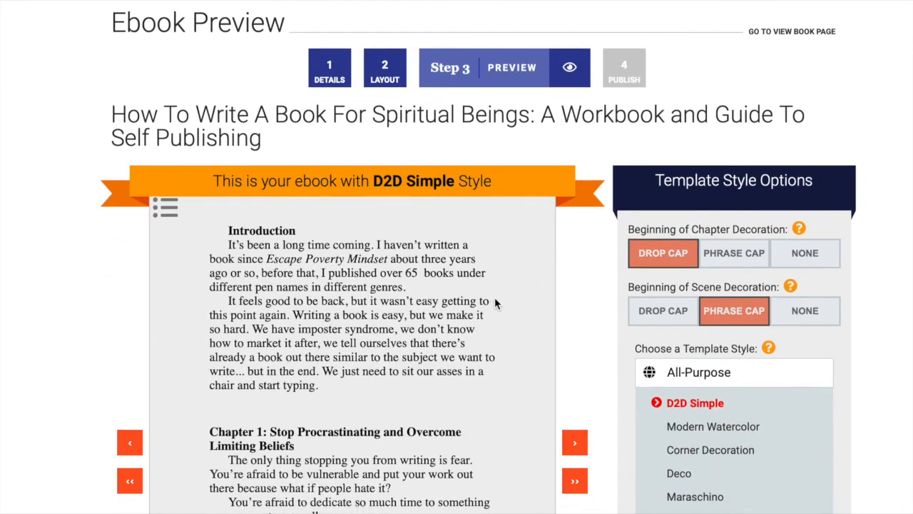
Apply the Midnight Oil template style from the Romance category to the ebook
{"action": "scroll", "coordinate": [494, 303], "scroll_direction": "down", "scroll_amount": 3}
{"action": "scroll", "coordinate": [499, 302], "scroll_direction": "up", "scroll_amount": 3}
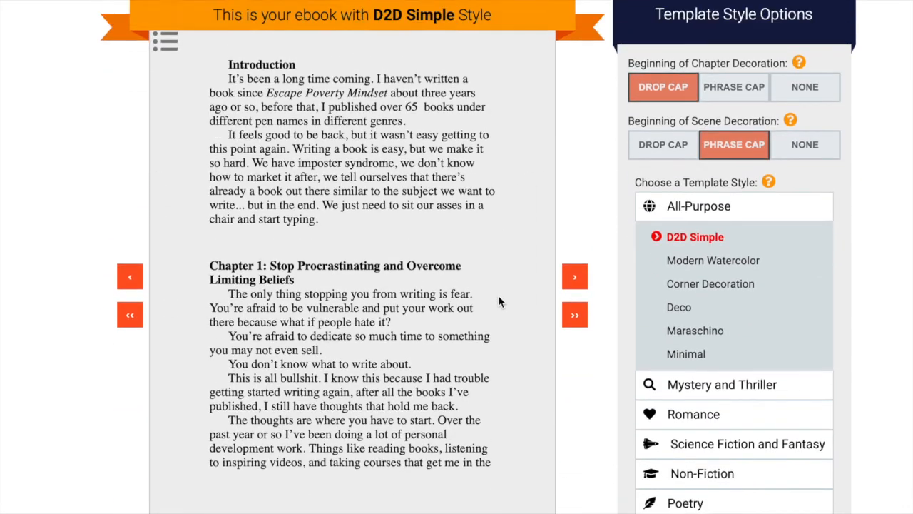
{"action": "scroll", "coordinate": [501, 303], "scroll_direction": "down", "scroll_amount": 2}
{"action": "scroll", "coordinate": [504, 300], "scroll_direction": "down", "scroll_amount": 1}
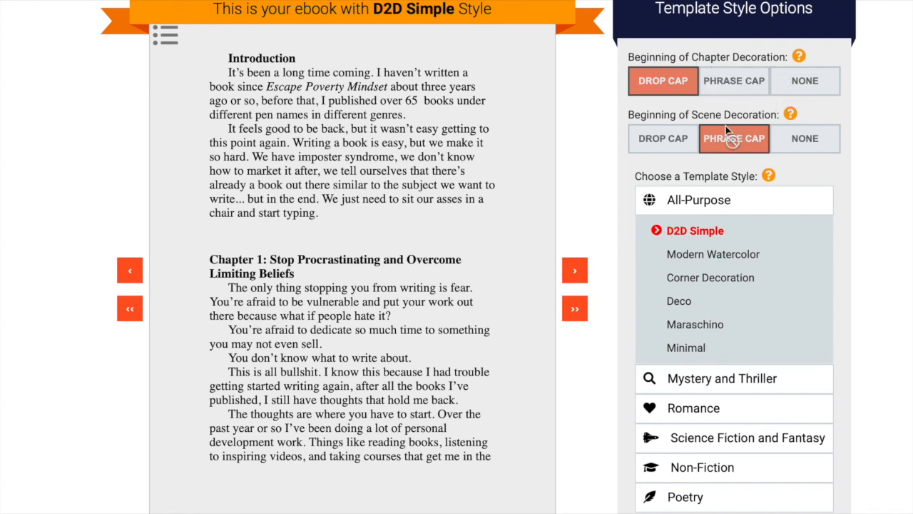
{"action": "scroll", "coordinate": [749, 178], "scroll_direction": "down", "scroll_amount": 1}
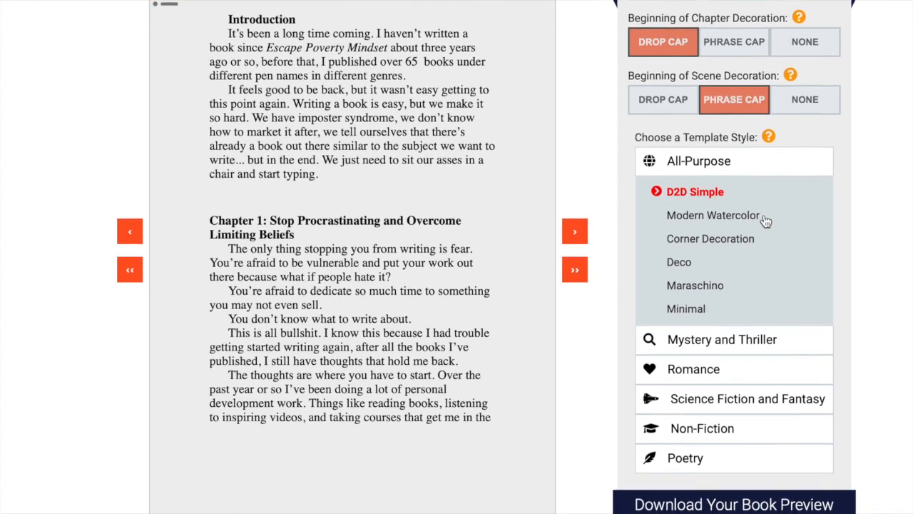
{"action": "scroll", "coordinate": [765, 222], "scroll_direction": "down", "scroll_amount": 1}
{"action": "scroll", "coordinate": [720, 207], "scroll_direction": "down", "scroll_amount": 1}
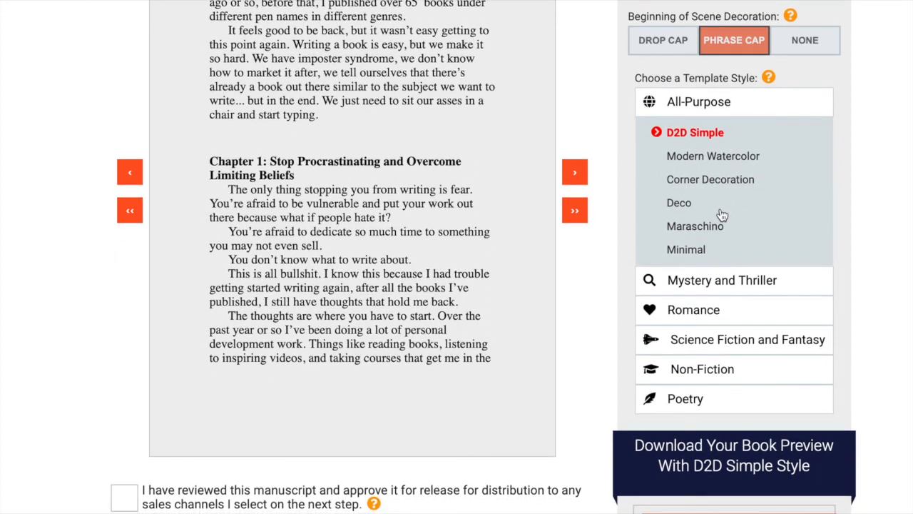
{"action": "left_click", "coordinate": [732, 321]}
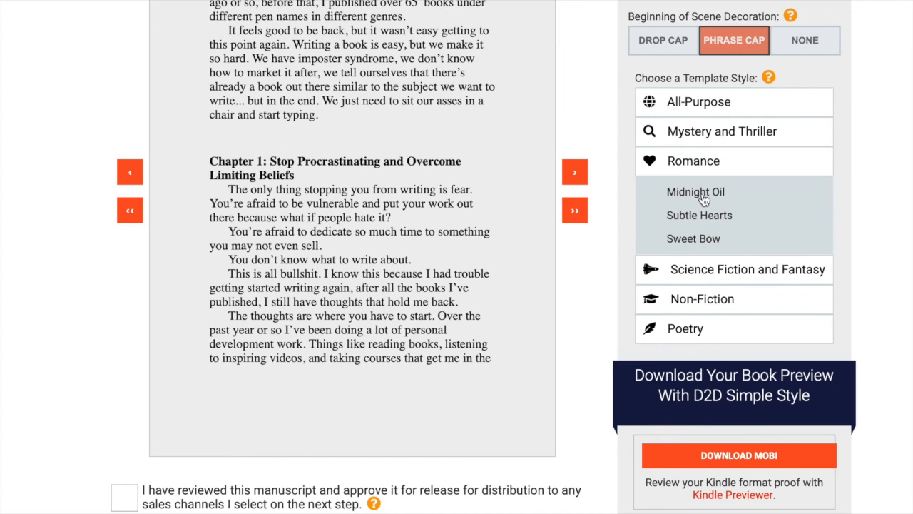
{"action": "scroll", "coordinate": [704, 199], "scroll_direction": "up", "scroll_amount": 1}
{"action": "left_click", "coordinate": [717, 243]}
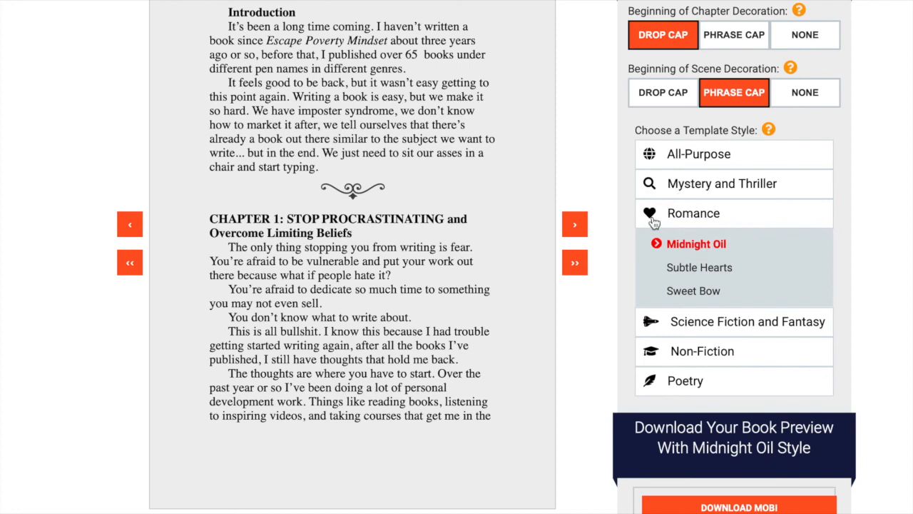
Review the restyled manuscript preview, the other template categories and the MOBI, EPUB and PDF download options
{"action": "scroll", "coordinate": [717, 289], "scroll_direction": "down", "scroll_amount": 1}
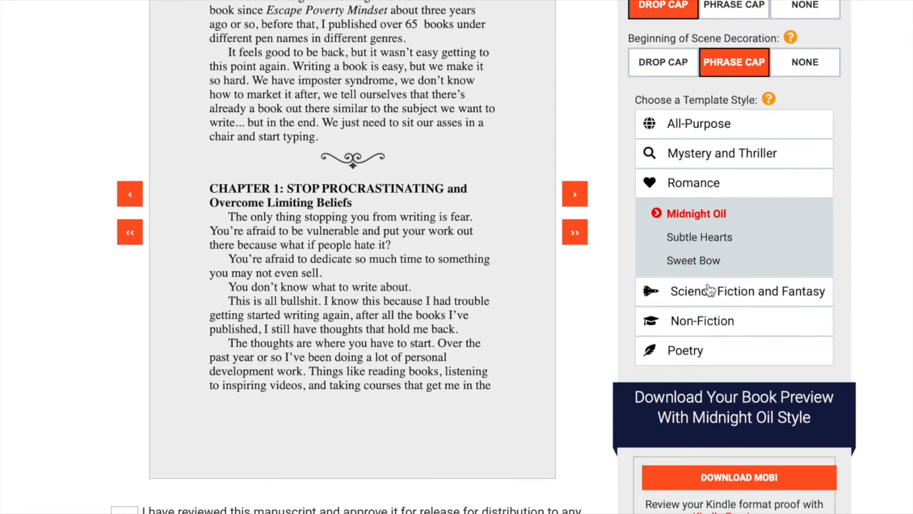
{"action": "scroll", "coordinate": [711, 291], "scroll_direction": "up", "scroll_amount": 2}
{"action": "scroll", "coordinate": [711, 290], "scroll_direction": "down", "scroll_amount": 4}
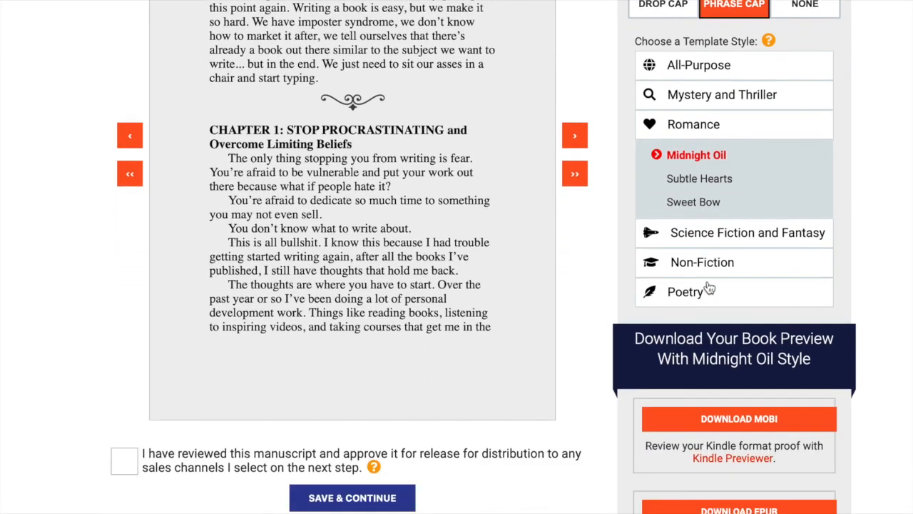
{"action": "scroll", "coordinate": [568, 275], "scroll_direction": "down", "scroll_amount": 10}
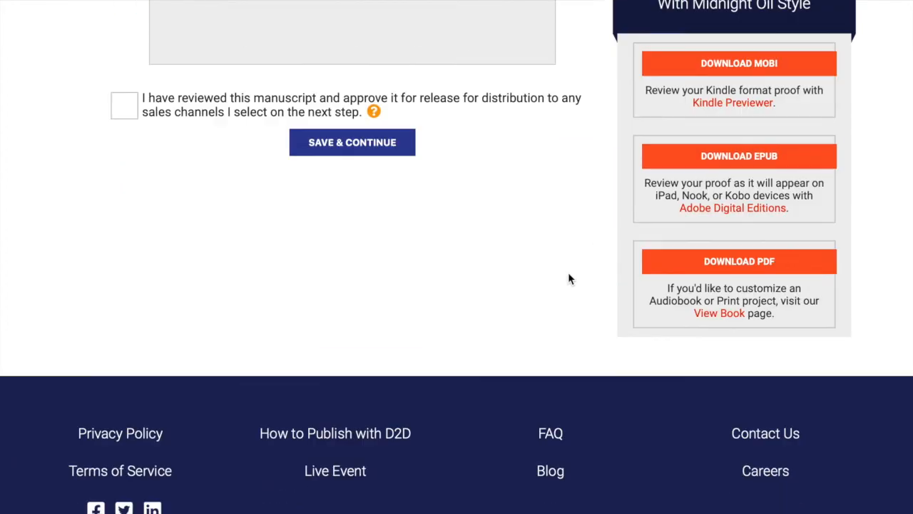
{"action": "scroll", "coordinate": [567, 272], "scroll_direction": "up", "scroll_amount": 5}
{"action": "scroll", "coordinate": [572, 276], "scroll_direction": "up", "scroll_amount": 15}
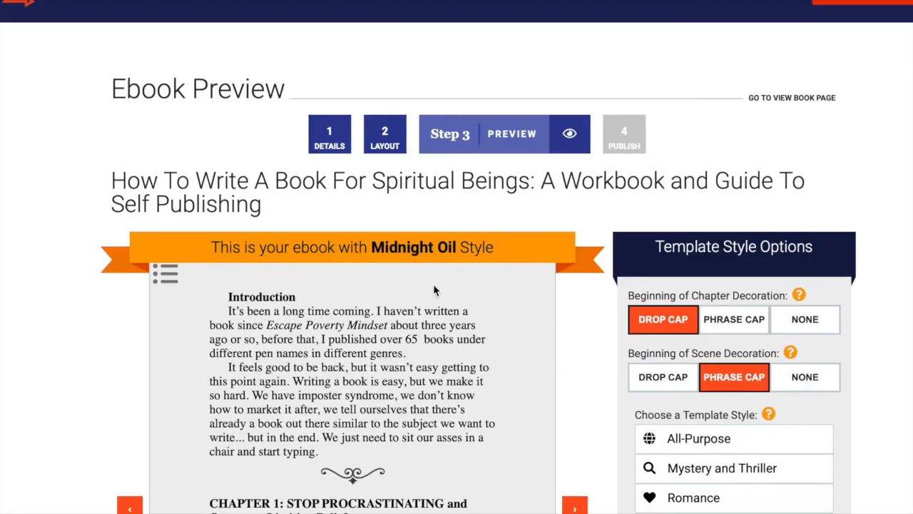
{"action": "scroll", "coordinate": [521, 298], "scroll_direction": "down", "scroll_amount": 2}
{"action": "scroll", "coordinate": [521, 299], "scroll_direction": "down", "scroll_amount": 14}
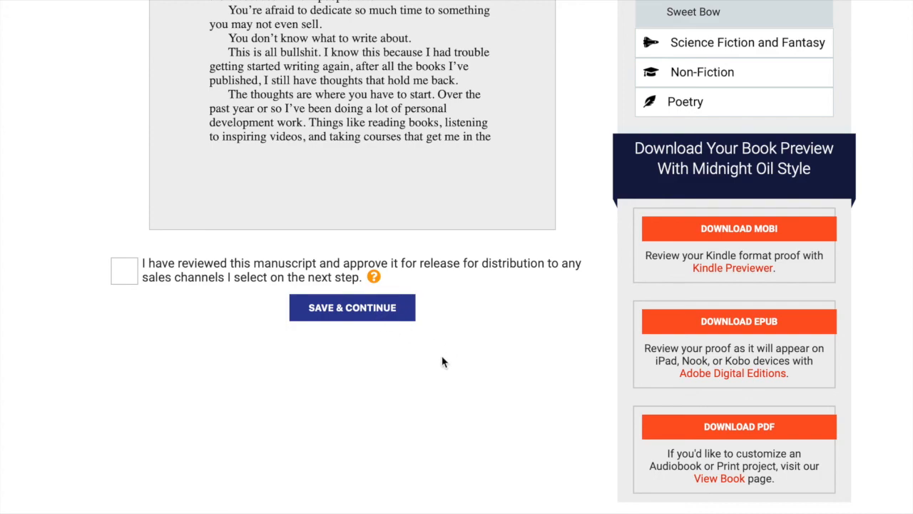
Approve the reviewed manuscript for distribution and save the preview to continue to the publish page
{"action": "scroll", "coordinate": [441, 356], "scroll_direction": "up", "scroll_amount": 1}
{"action": "left_click", "coordinate": [122, 283]}
{"action": "scroll", "coordinate": [421, 335], "scroll_direction": "up", "scroll_amount": 5}
{"action": "scroll", "coordinate": [424, 344], "scroll_direction": "down", "scroll_amount": 7}
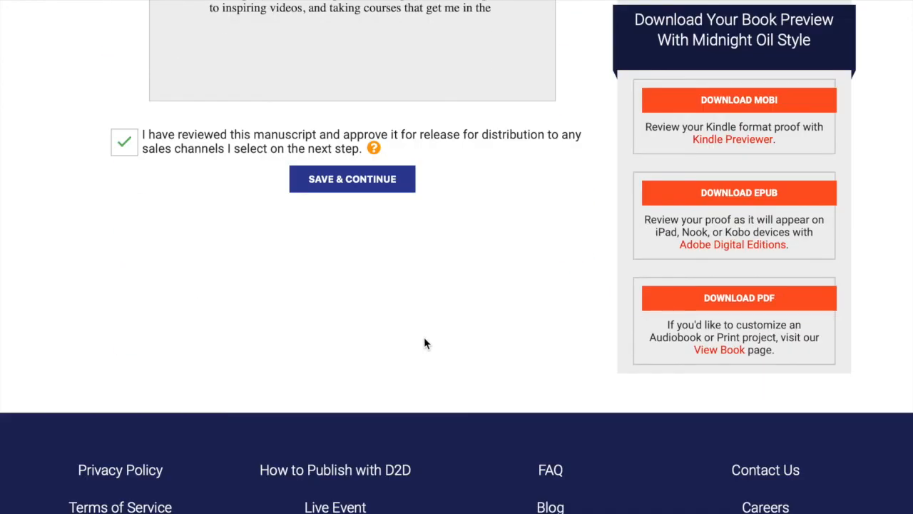
{"action": "left_click", "coordinate": [362, 187]}
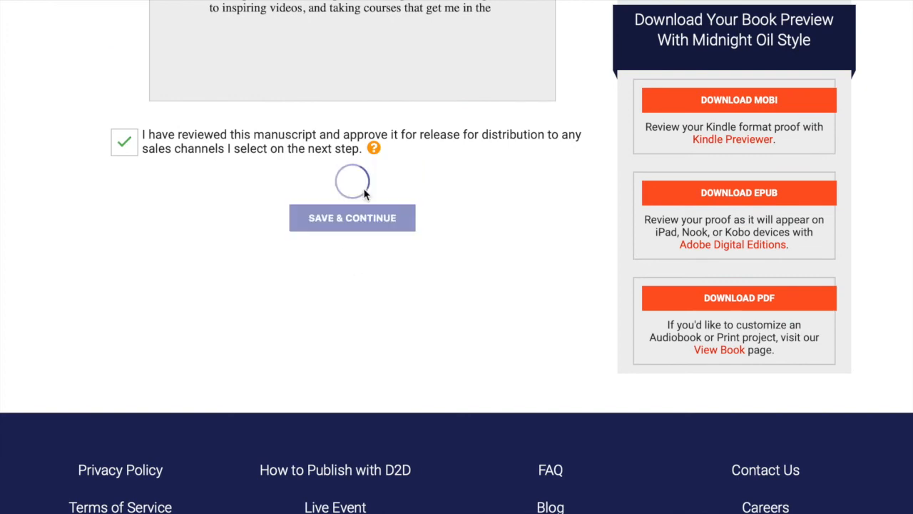
{"action": "scroll", "coordinate": [530, 307], "scroll_direction": "up", "scroll_amount": 5}
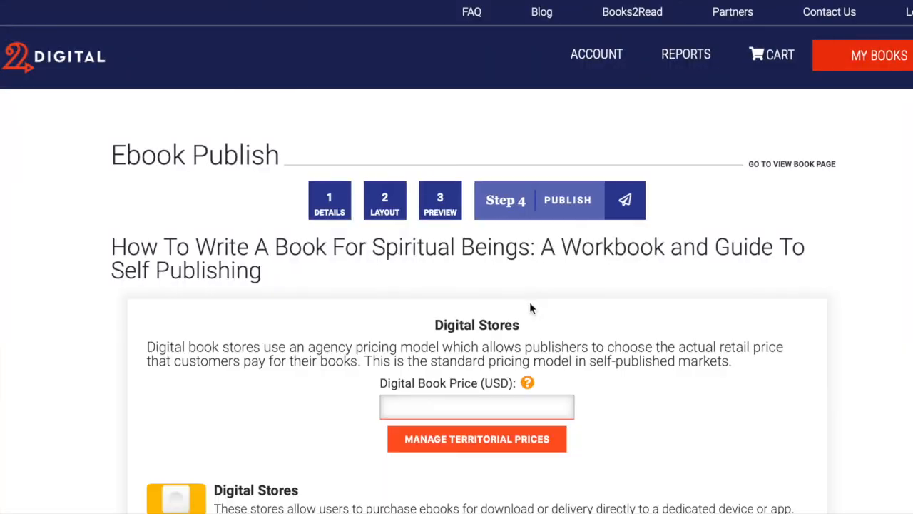
{"action": "scroll", "coordinate": [597, 336], "scroll_direction": "down", "scroll_amount": 2}
{"action": "scroll", "coordinate": [598, 336], "scroll_direction": "down", "scroll_amount": 2}
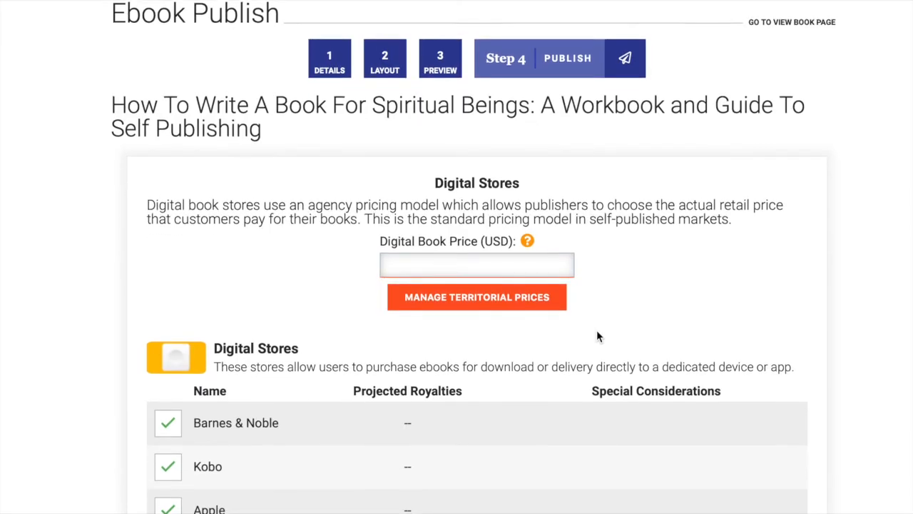
Set the digital book price to 11 USD for the digital stores
{"action": "scroll", "coordinate": [598, 337], "scroll_direction": "down", "scroll_amount": 1}
{"action": "left_click", "coordinate": [528, 215]}
{"action": "type", "text": "11"}
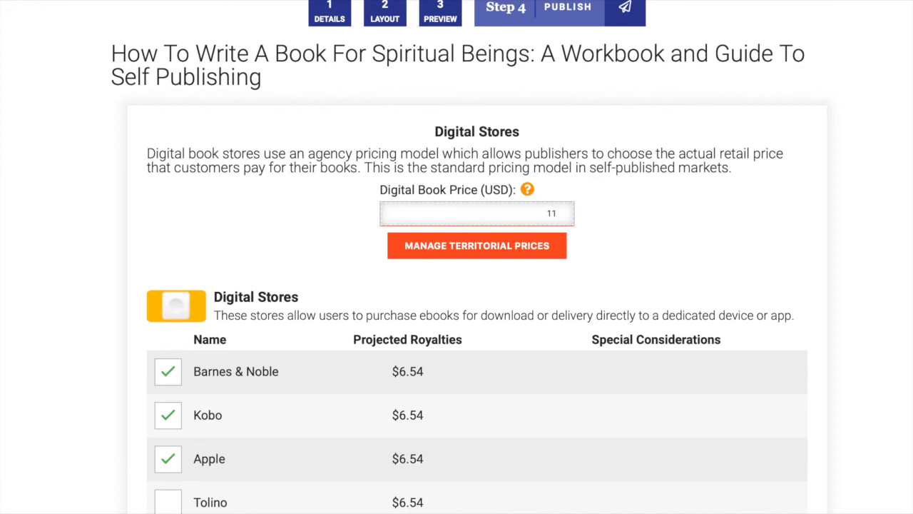
{"action": "left_click", "coordinate": [715, 239]}
Review the selected digital stores and their projected royalties, the subscription services, the Kobo Plus territories and the library services with their price
{"action": "scroll", "coordinate": [683, 240], "scroll_direction": "down", "scroll_amount": 3}
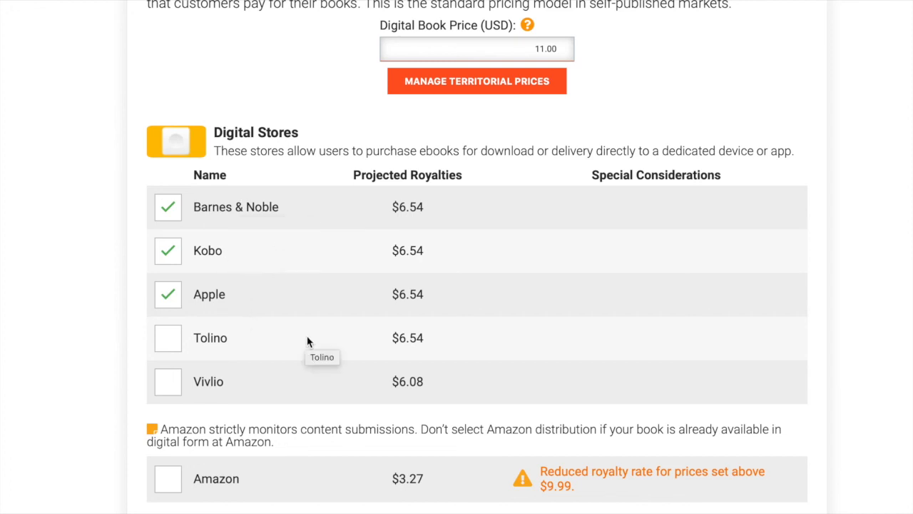
{"action": "scroll", "coordinate": [308, 340], "scroll_direction": "down", "scroll_amount": 2}
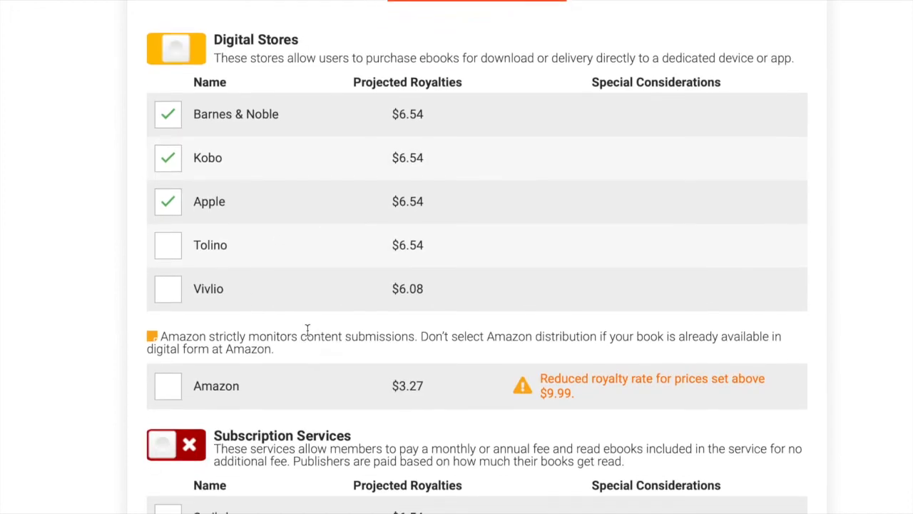
{"action": "scroll", "coordinate": [307, 332], "scroll_direction": "down", "scroll_amount": 2}
{"action": "scroll", "coordinate": [321, 321], "scroll_direction": "down", "scroll_amount": 7}
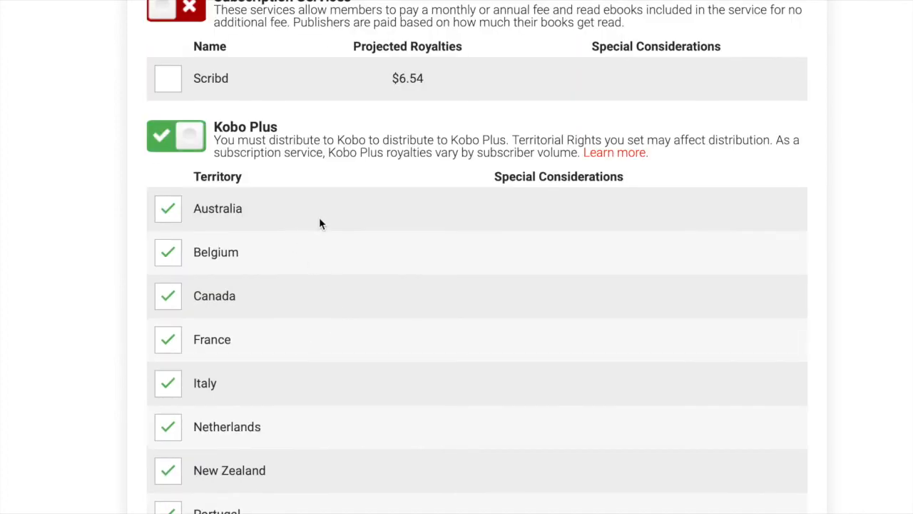
{"action": "scroll", "coordinate": [385, 236], "scroll_direction": "down", "scroll_amount": 3}
{"action": "scroll", "coordinate": [404, 279], "scroll_direction": "up", "scroll_amount": 3}
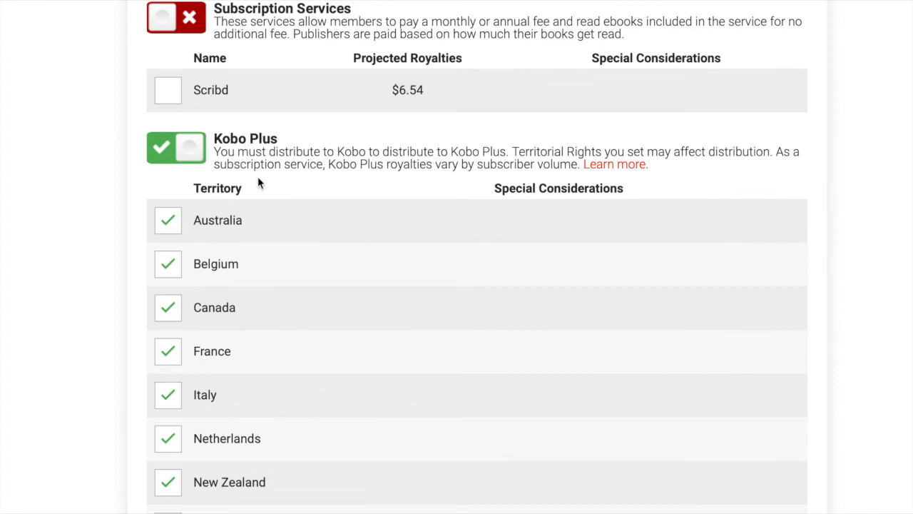
{"action": "scroll", "coordinate": [470, 259], "scroll_direction": "down", "scroll_amount": 3}
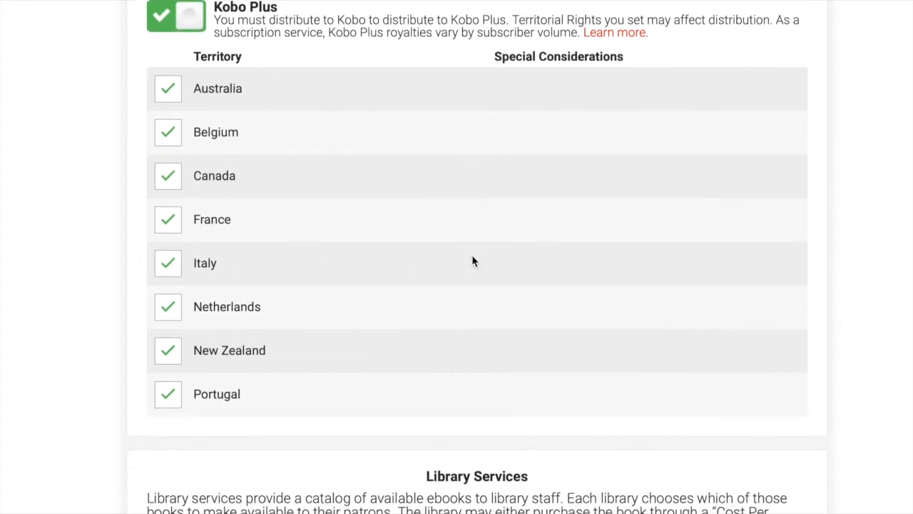
{"action": "scroll", "coordinate": [472, 260], "scroll_direction": "down", "scroll_amount": 4}
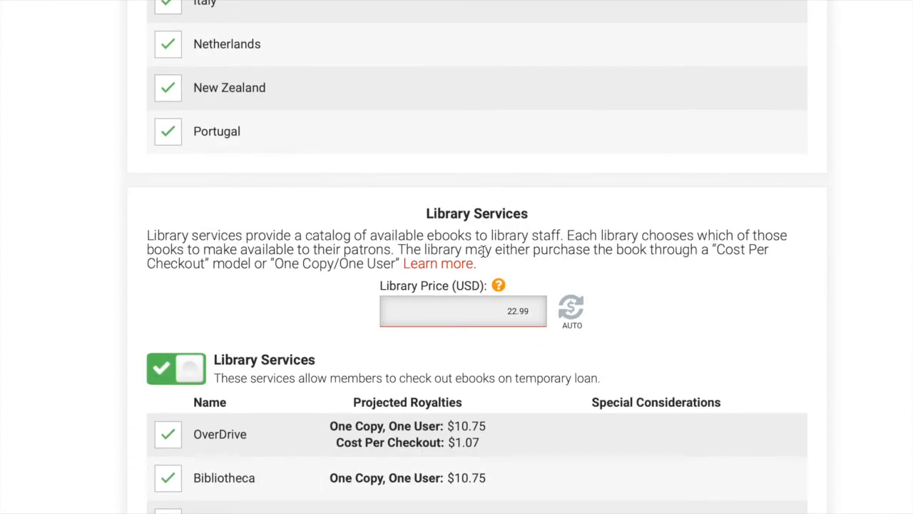
{"action": "scroll", "coordinate": [515, 316], "scroll_direction": "down", "scroll_amount": 2}
{"action": "scroll", "coordinate": [528, 324], "scroll_direction": "down", "scroll_amount": 3}
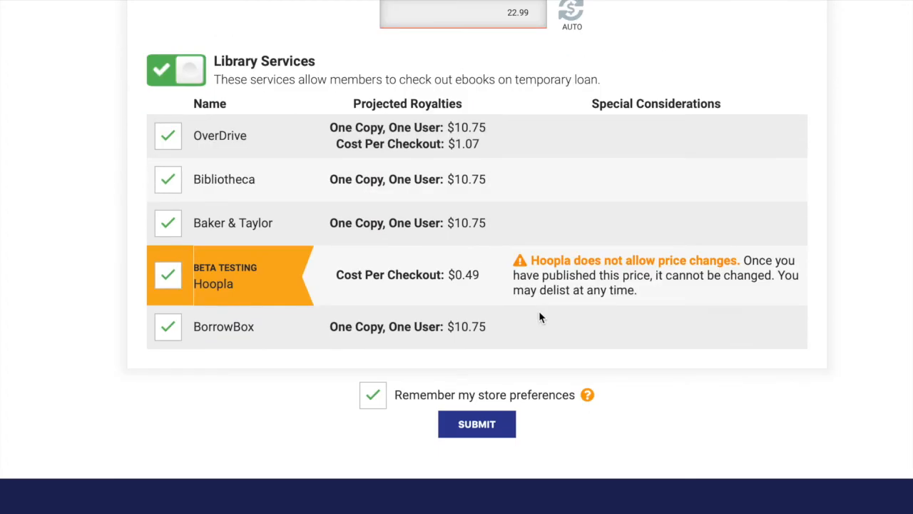
{"action": "scroll", "coordinate": [539, 312], "scroll_direction": "up", "scroll_amount": 6}
{"action": "scroll", "coordinate": [538, 325], "scroll_direction": "up", "scroll_amount": 20}
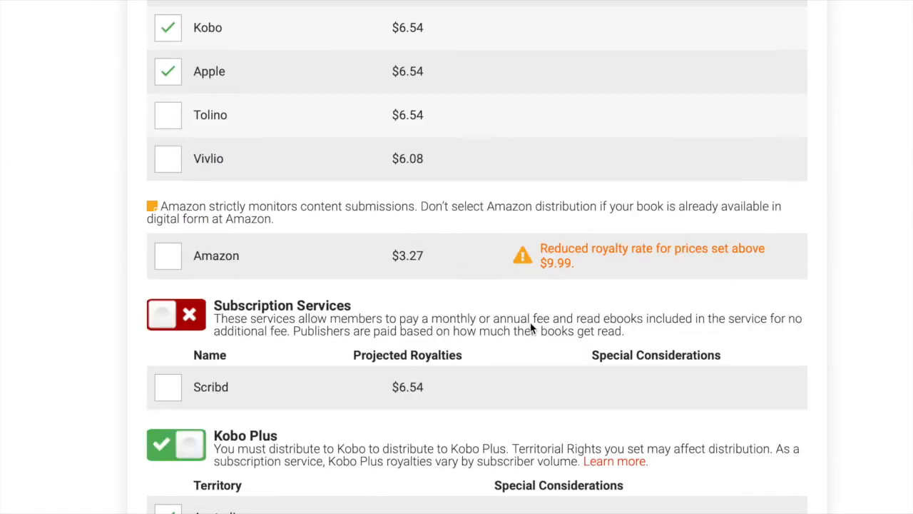
{"action": "scroll", "coordinate": [681, 314], "scroll_direction": "up", "scroll_amount": 4}
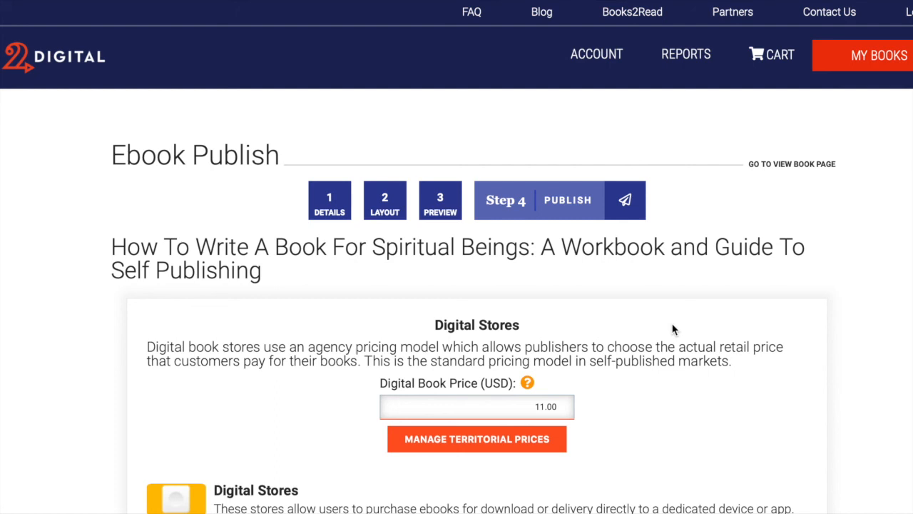
{"action": "scroll", "coordinate": [677, 329], "scroll_direction": "down", "scroll_amount": 1}
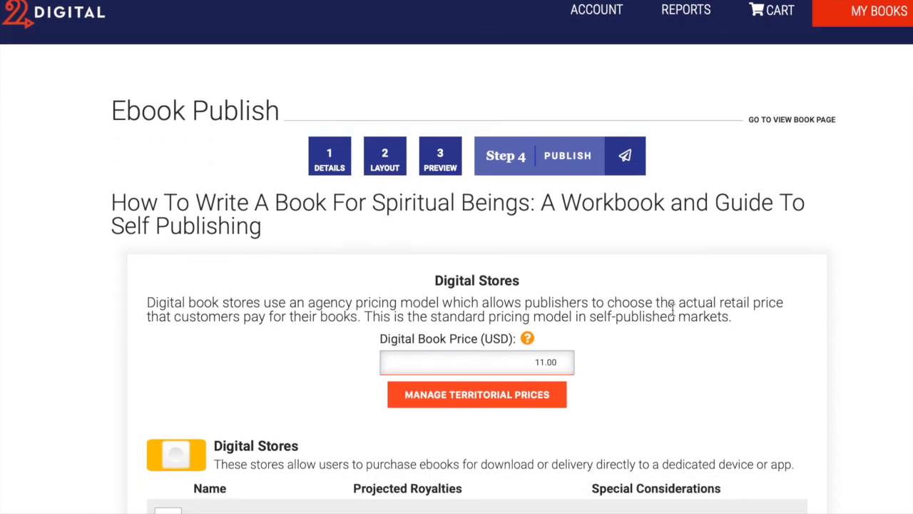
{"action": "scroll", "coordinate": [702, 337], "scroll_direction": "down", "scroll_amount": 3}
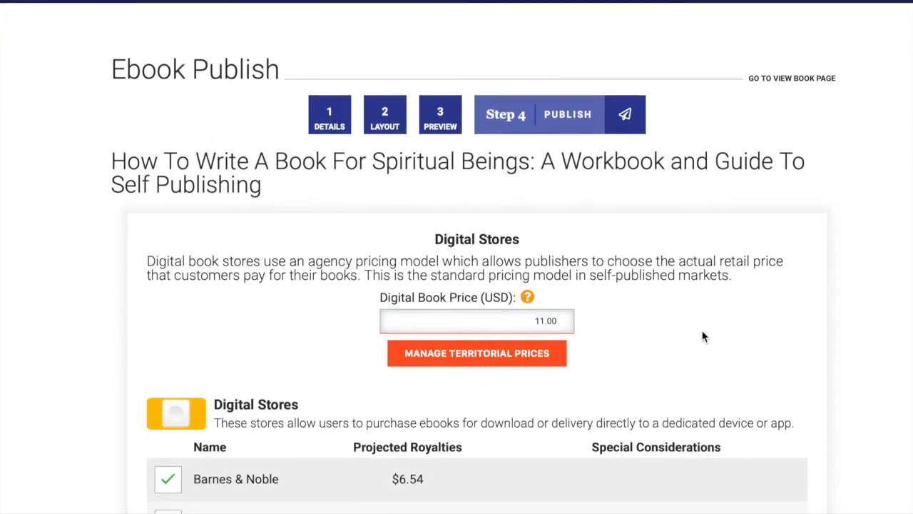
{"action": "scroll", "coordinate": [706, 343], "scroll_direction": "down", "scroll_amount": 7}
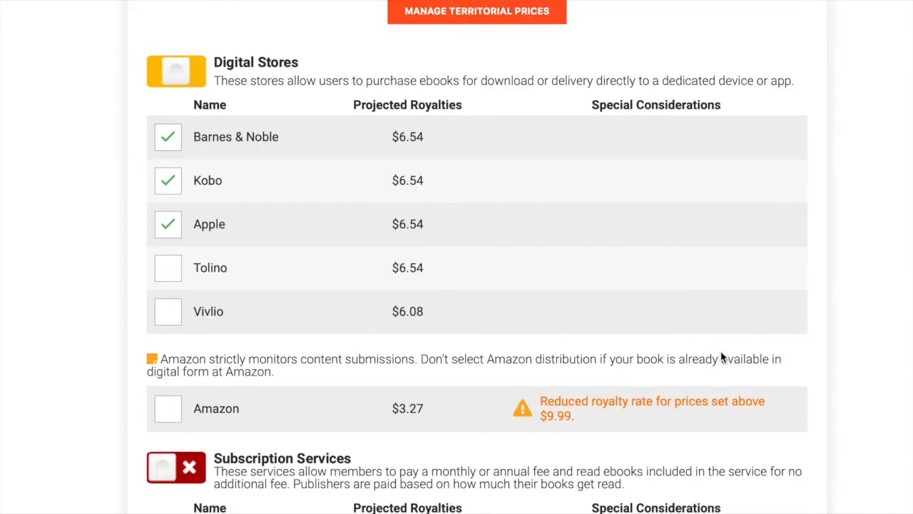
{"action": "scroll", "coordinate": [724, 353], "scroll_direction": "down", "scroll_amount": 14}
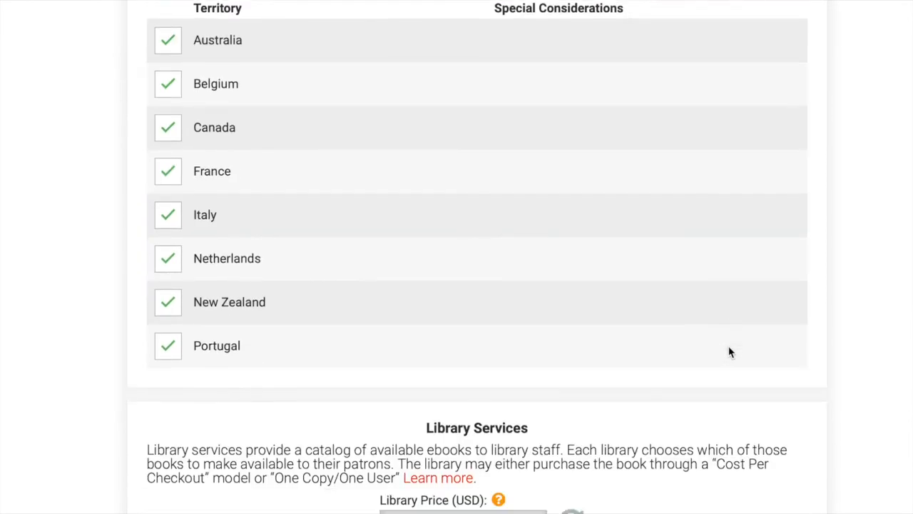
{"action": "scroll", "coordinate": [731, 349], "scroll_direction": "up", "scroll_amount": 20}
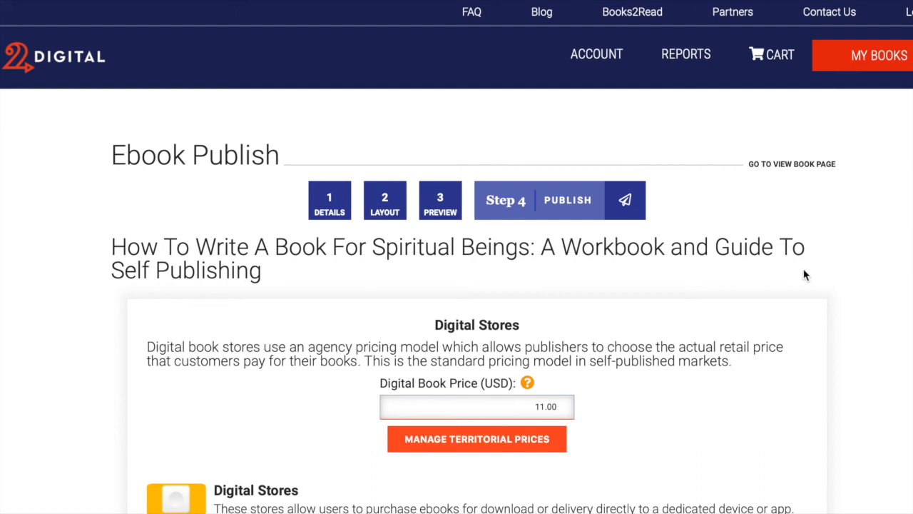
{"action": "scroll", "coordinate": [668, 330], "scroll_direction": "down", "scroll_amount": 1}
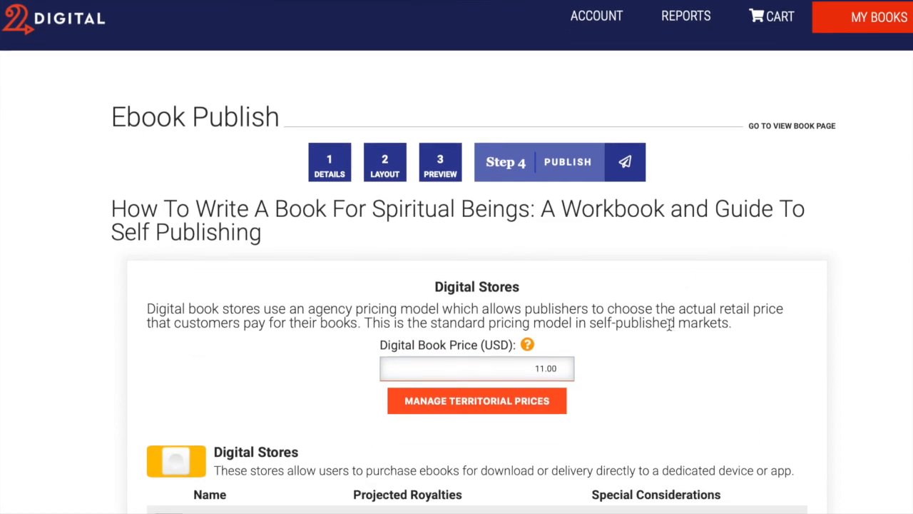
{"action": "scroll", "coordinate": [688, 344], "scroll_direction": "up", "scroll_amount": 1}
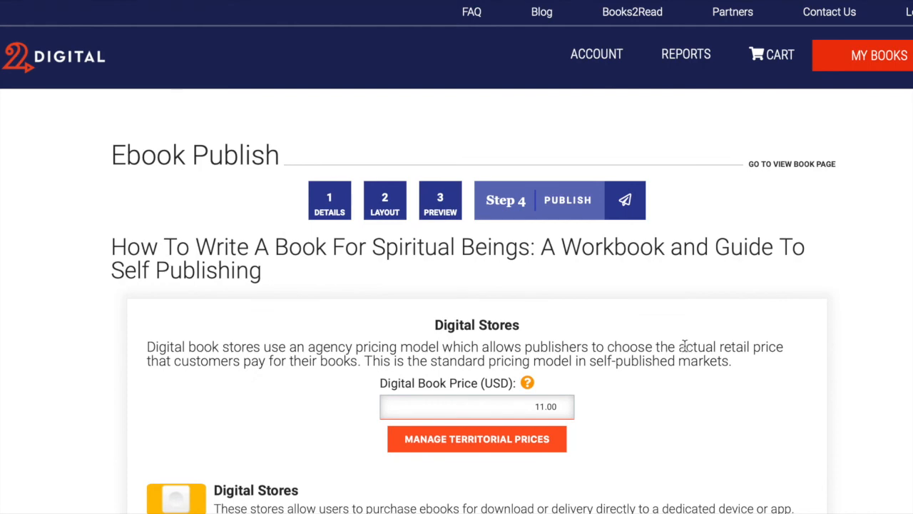